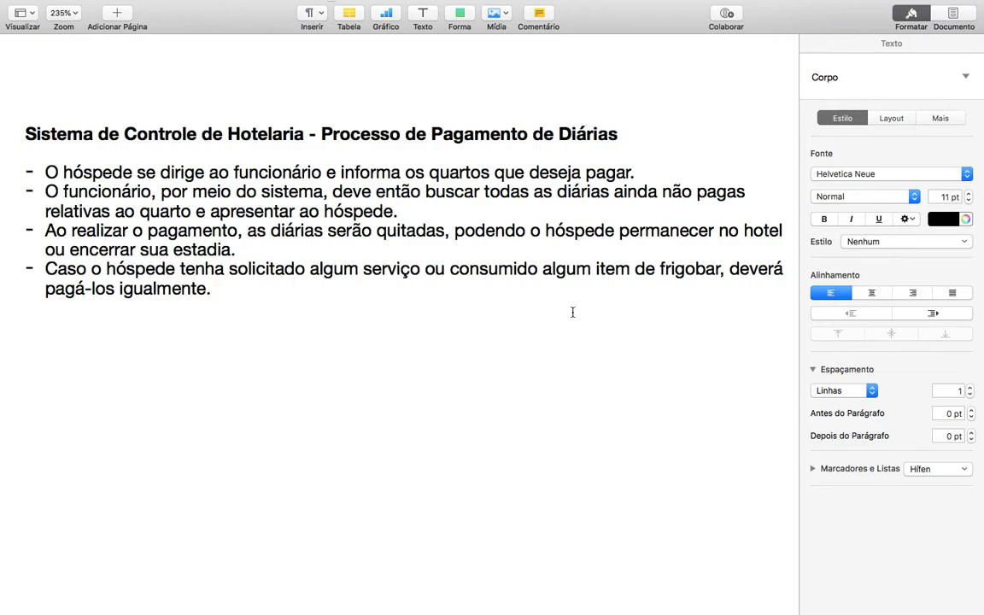
Switch to Astah, examine the hotel system's use case and class diagrams, and open the Processo de Pagamento de Diárias sequence diagram
{"action": "mouse_move", "coordinate": [643, 6]}
{"action": "key", "text": "ctrl+Right"}
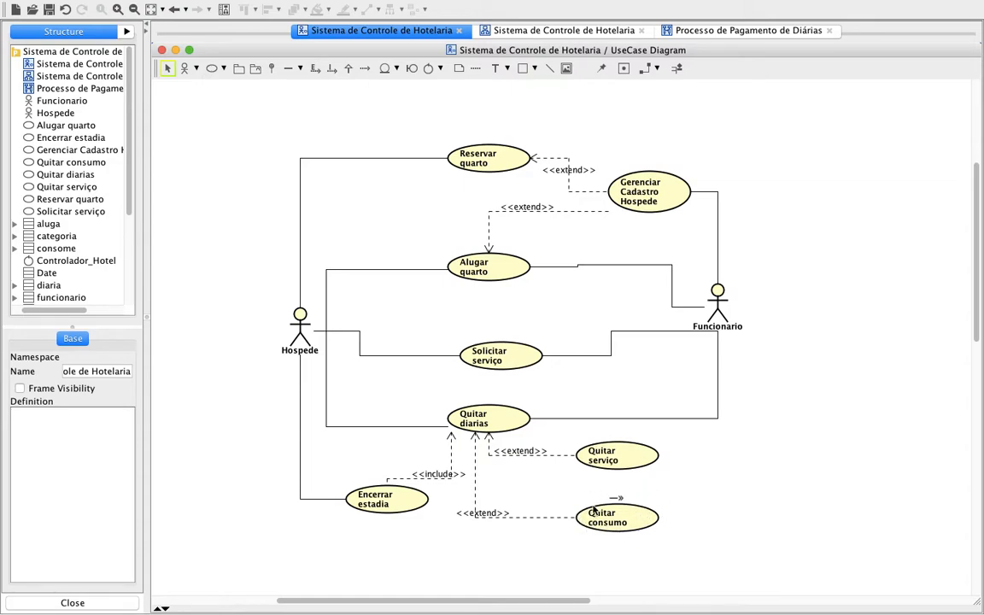
{"action": "left_click", "coordinate": [563, 32]}
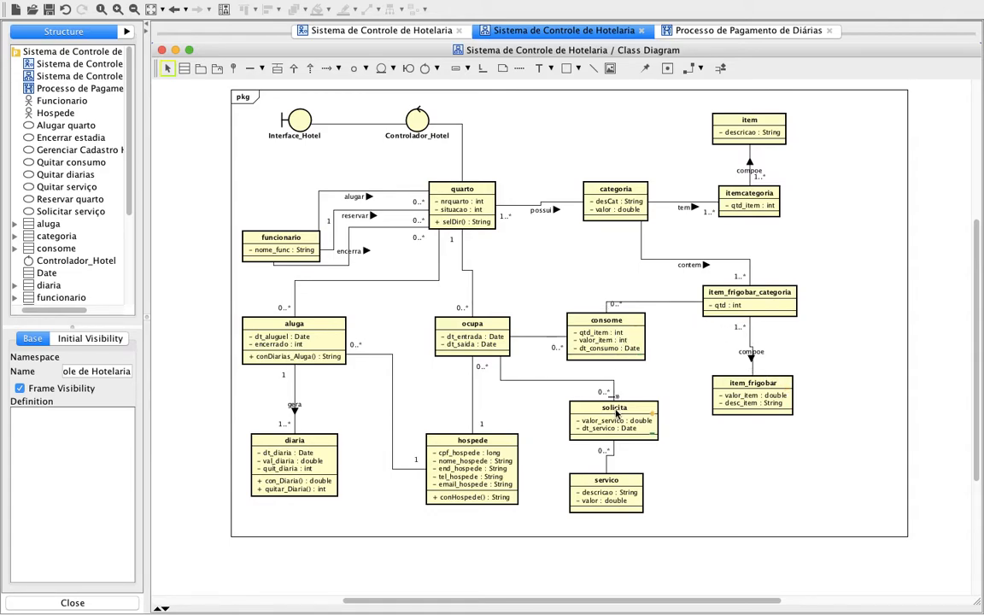
{"action": "left_click", "coordinate": [771, 34]}
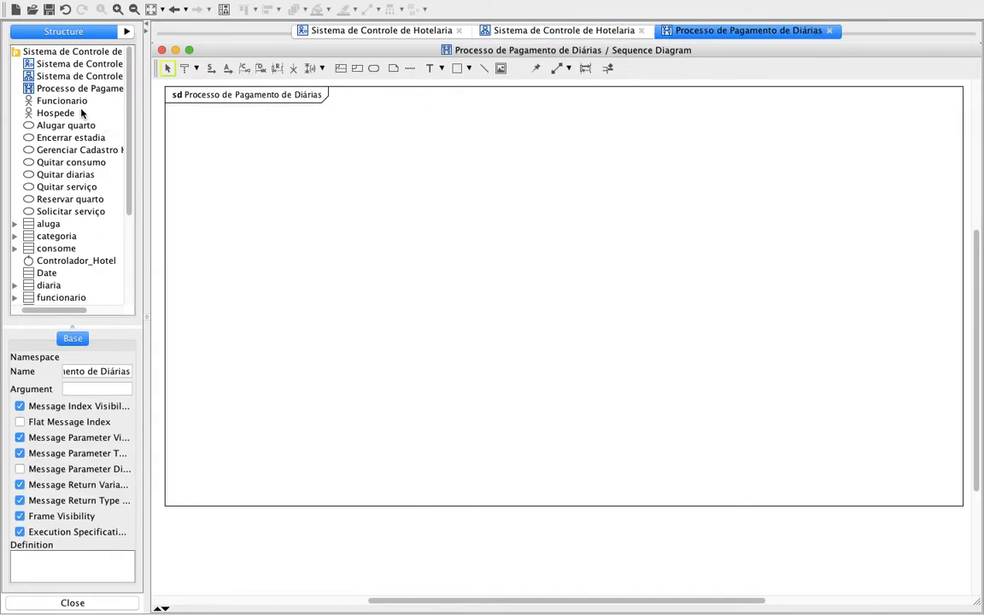
Add the Funcionario actor from the model as a lifeline near the left edge of the sequence diagram frame
{"action": "left_click_drag", "start_coordinate": [77, 102], "coordinate": [269, 130]}
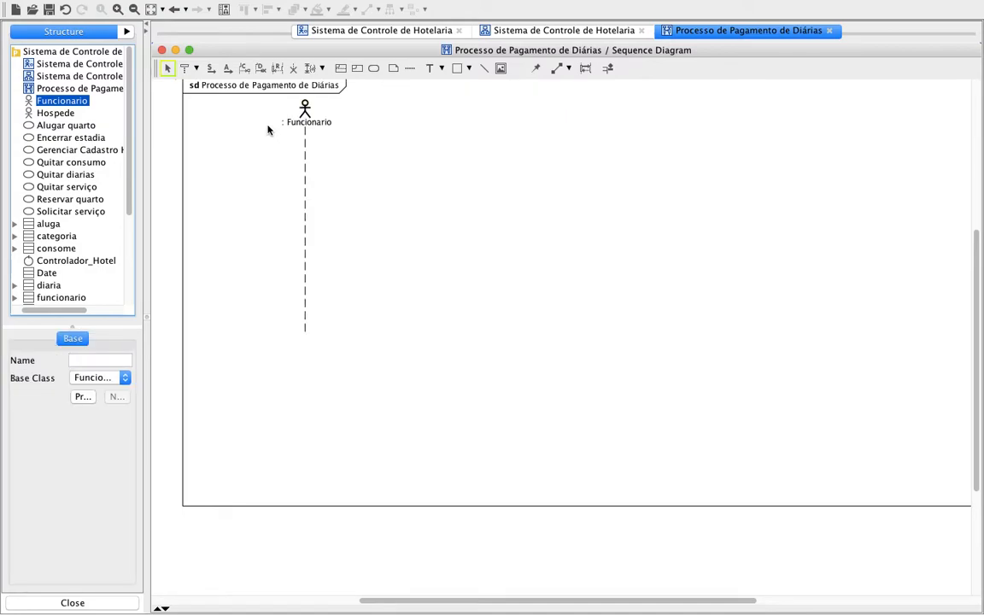
{"action": "scroll", "coordinate": [365, 217], "scroll_direction": "up", "scroll_amount": 2}
{"action": "scroll", "coordinate": [365, 214], "scroll_direction": "right", "scroll_amount": 2}
{"action": "left_click", "coordinate": [362, 212]}
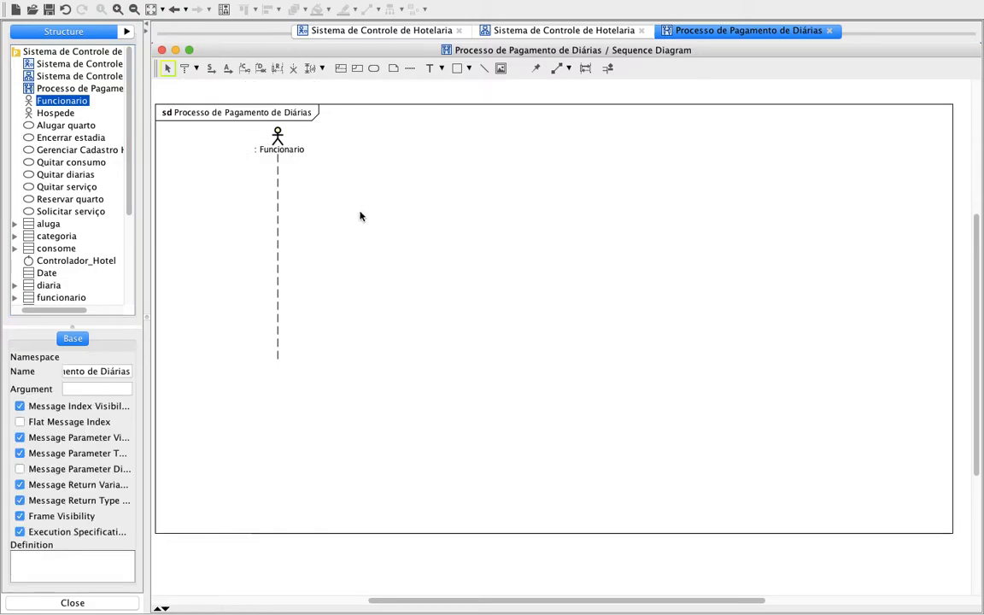
{"action": "left_click_drag", "start_coordinate": [278, 144], "coordinate": [211, 147]}
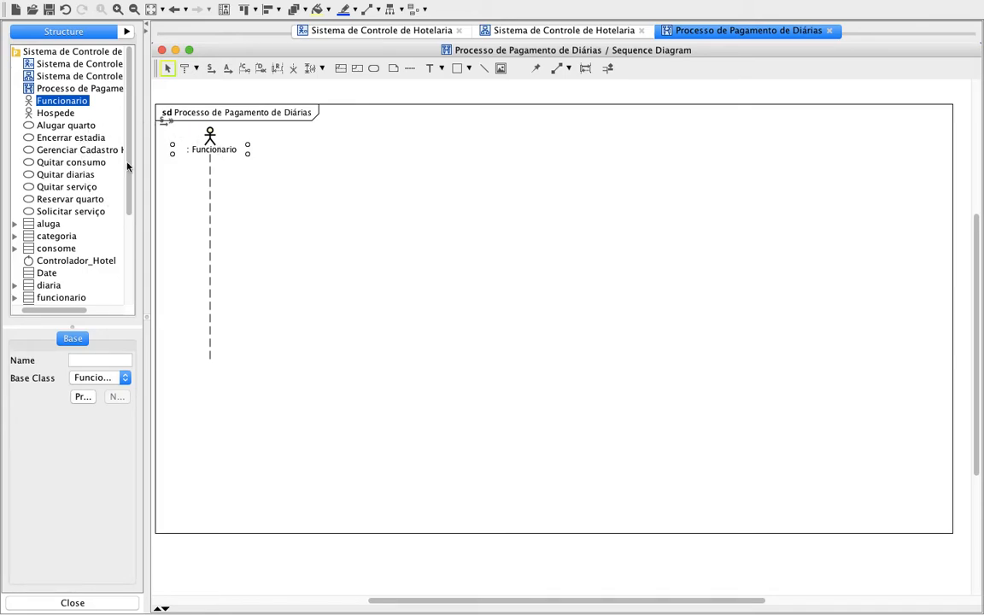
Add Interface_Hotel and Controlador_Hotel as lifelines beside Funcionario, aligned along the head of the sequence diagram
{"action": "left_click_drag", "start_coordinate": [128, 167], "coordinate": [346, 139]}
{"action": "left_click", "coordinate": [405, 137]}
{"action": "left_click_drag", "start_coordinate": [361, 133], "coordinate": [349, 130]}
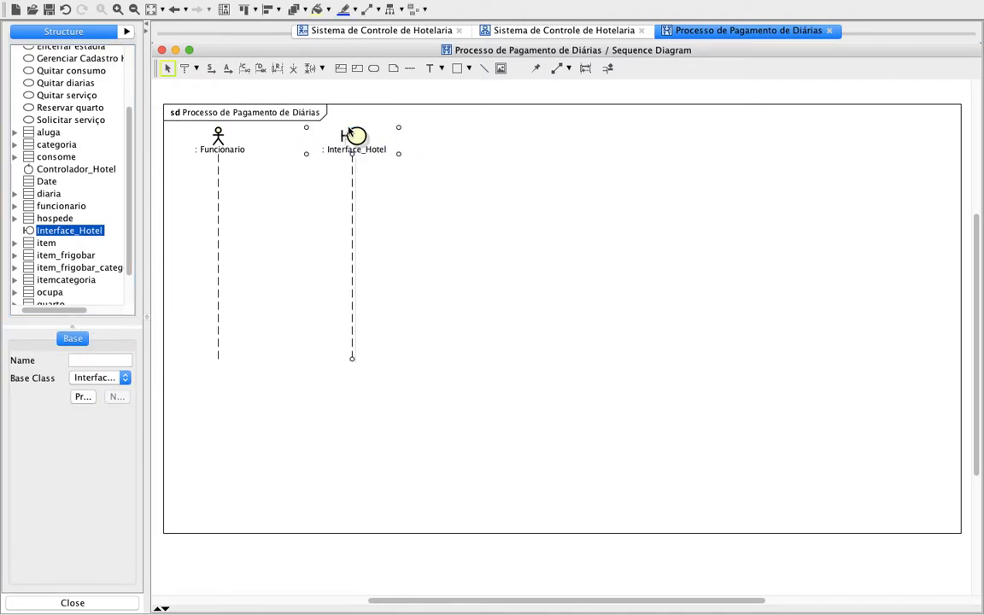
{"action": "left_click_drag", "start_coordinate": [76, 169], "coordinate": [491, 141]}
{"action": "left_click", "coordinate": [484, 299]}
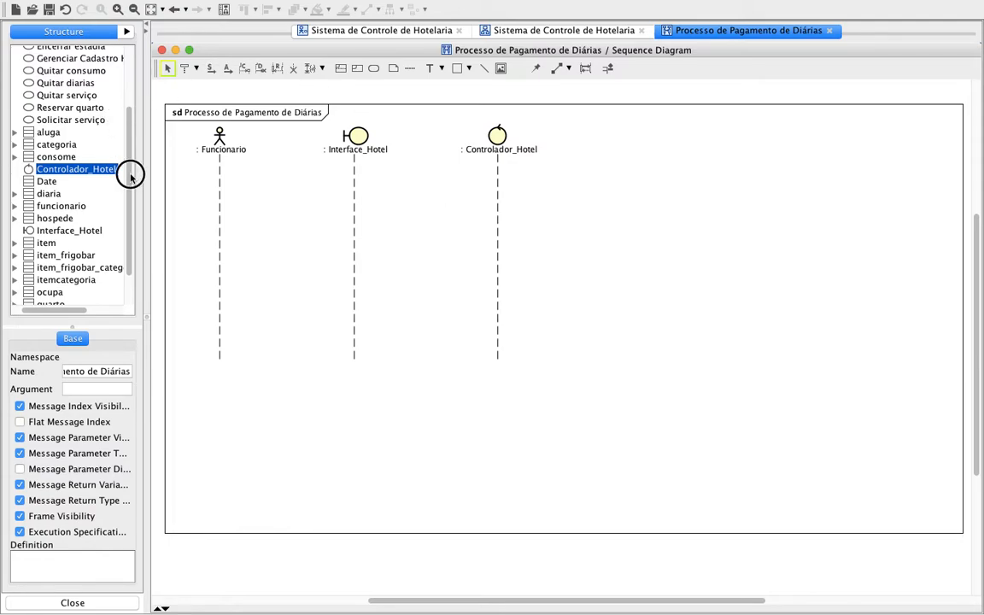
Add the quarto class as a lifeline to the right of Controlador_Hotel
{"action": "left_click_drag", "start_coordinate": [131, 176], "coordinate": [134, 204]}
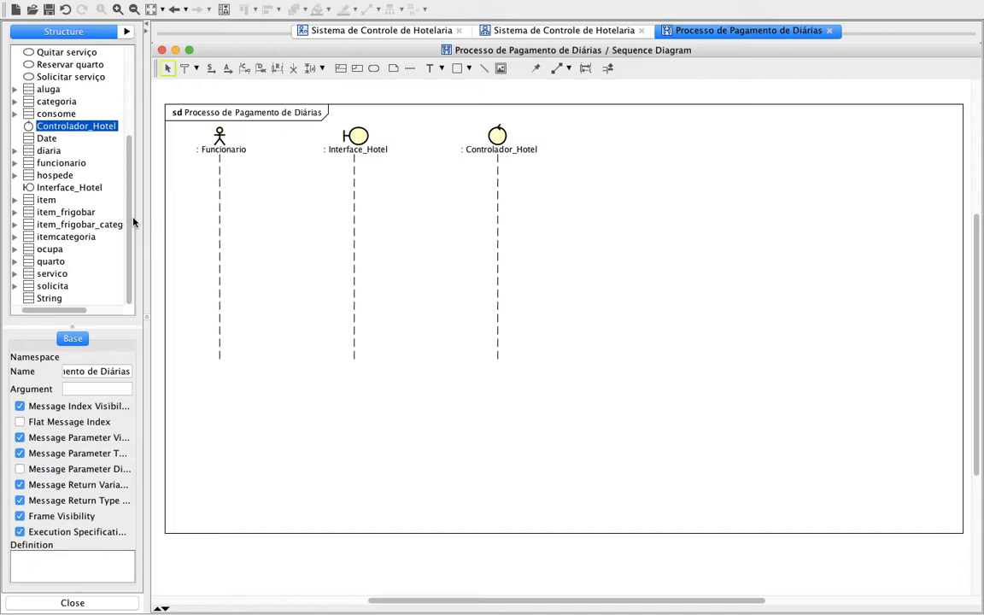
{"action": "mouse_move", "coordinate": [130, 197]}
{"action": "left_mouse_down"}
{"action": "mouse_move", "coordinate": [120, 88]}
{"action": "mouse_move", "coordinate": [134, 200]}
{"action": "mouse_move", "coordinate": [125, 212]}
{"action": "left_mouse_up"}
{"action": "left_click", "coordinate": [56, 263]}
{"action": "left_click_drag", "start_coordinate": [58, 267], "coordinate": [613, 142]}
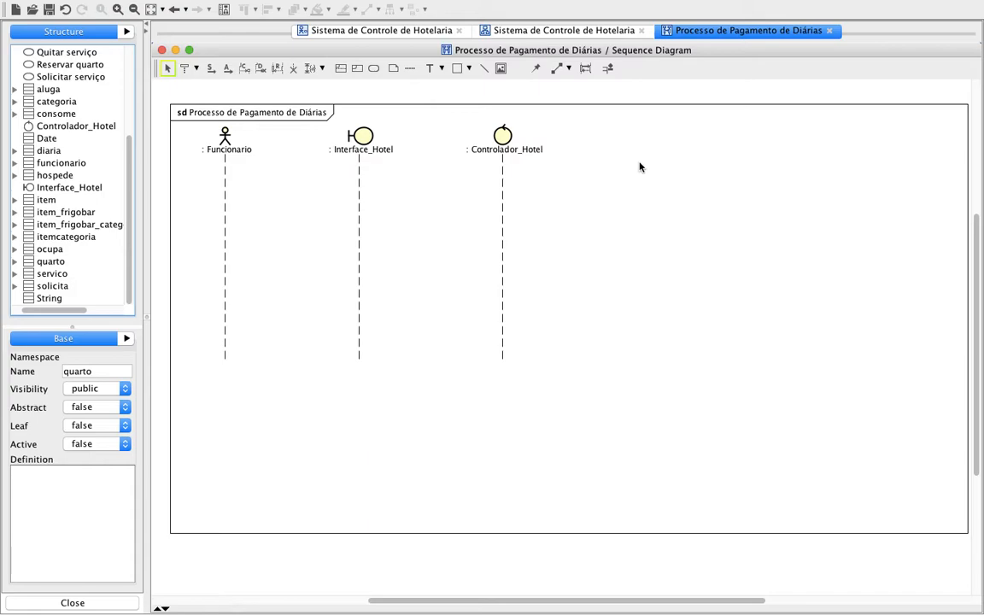
{"action": "left_click", "coordinate": [52, 263]}
{"action": "left_click_drag", "start_coordinate": [51, 263], "coordinate": [641, 137]}
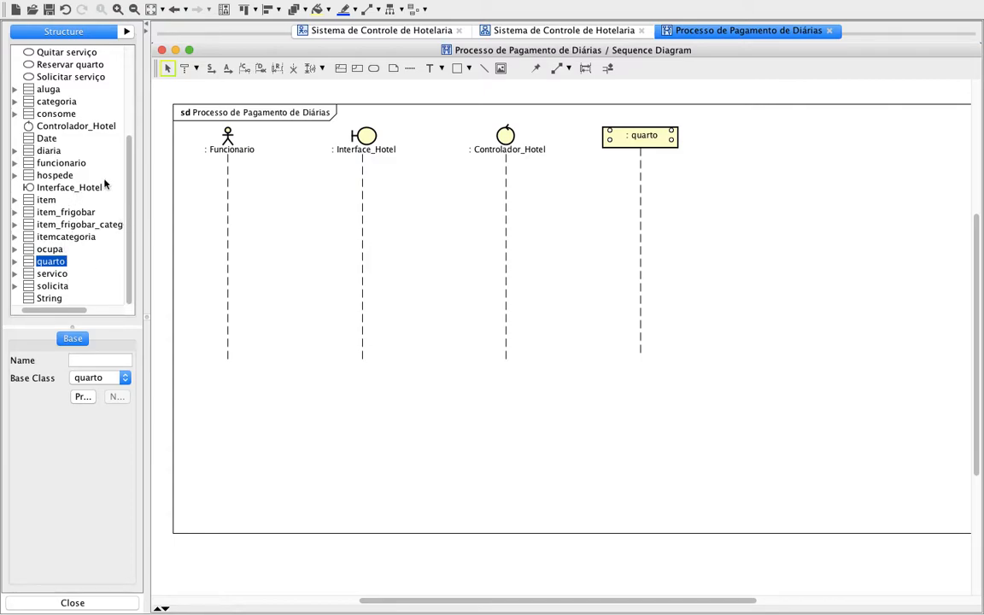
Add the aluga and hospede classes as lifelines to the right of quarto
{"action": "left_click_drag", "start_coordinate": [44, 92], "coordinate": [741, 145]}
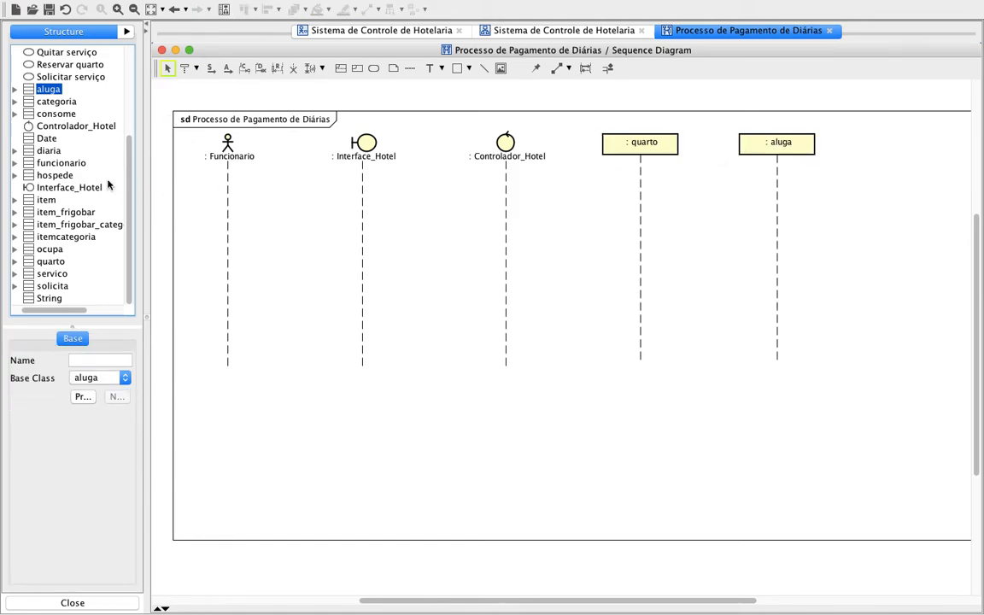
{"action": "left_click", "coordinate": [31, 176]}
{"action": "left_click_drag", "start_coordinate": [31, 176], "coordinate": [883, 146]}
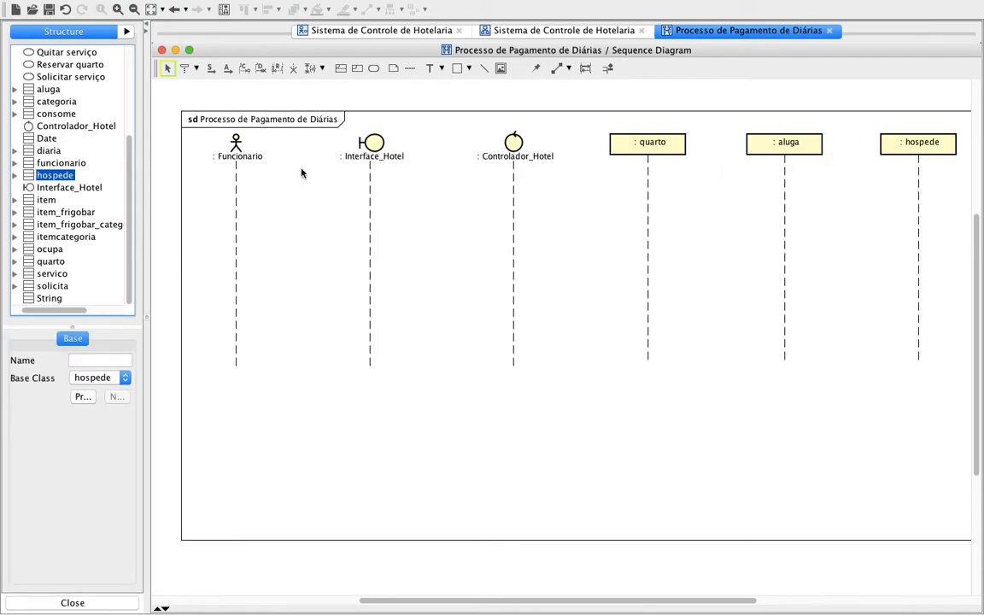
Add the diaria class as the last lifeline and space aluga, hospede and diaria more closely and evenly
{"action": "left_click_drag", "start_coordinate": [31, 151], "coordinate": [935, 144]}
{"action": "left_click_drag", "start_coordinate": [742, 151], "coordinate": [736, 147]}
{"action": "left_click_drag", "start_coordinate": [850, 139], "coordinate": [855, 145]}
{"action": "left_click_drag", "start_coordinate": [970, 146], "coordinate": [948, 136]}
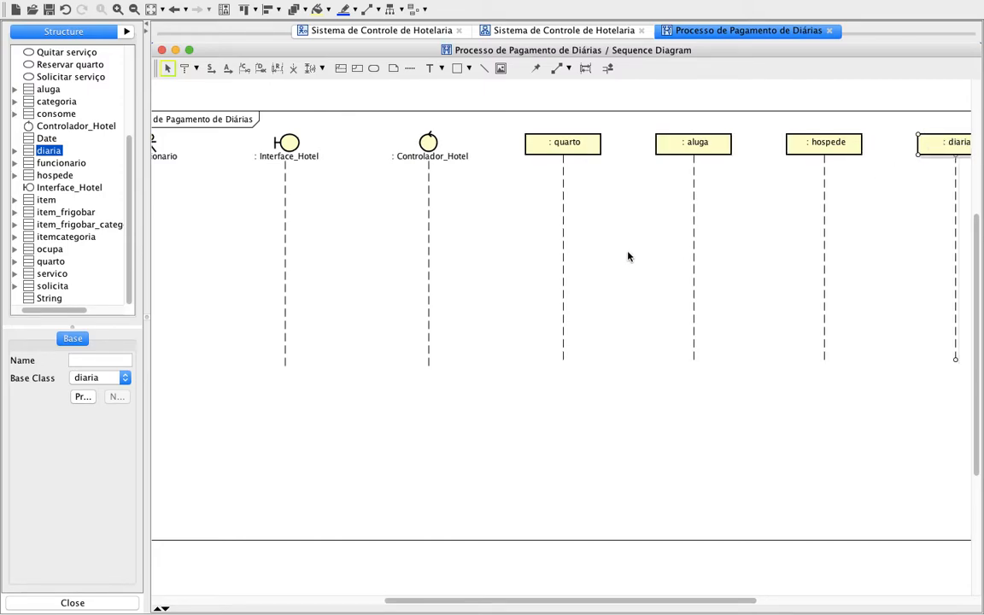
{"action": "scroll", "coordinate": [628, 256], "scroll_direction": "left", "scroll_amount": 3}
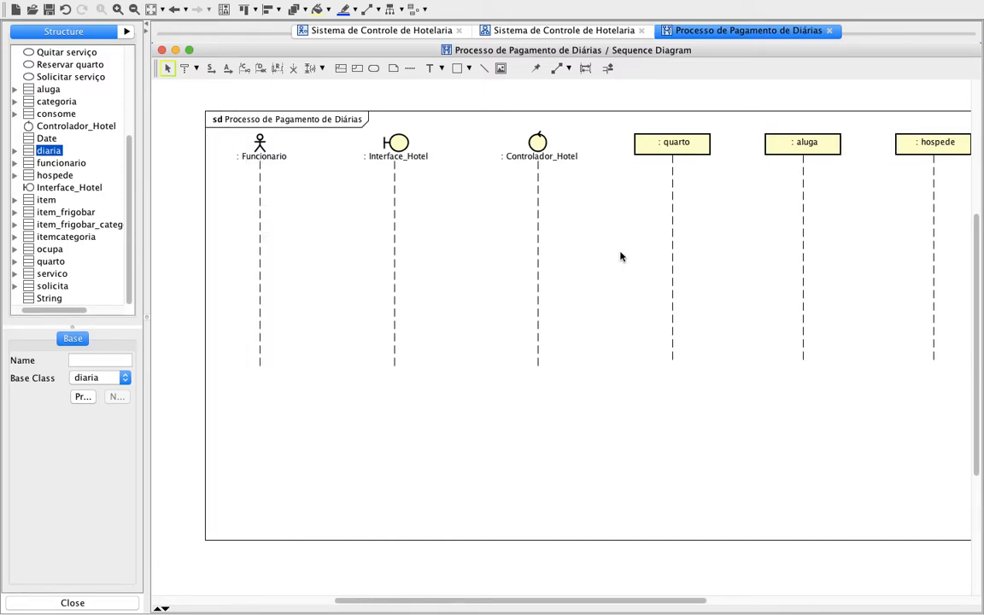
Check the process description and draw a synchronous message "informar quarto e solicitar quitação" from Funcionario to Interface_Hotel
{"action": "key", "text": "ctrl+Left"}
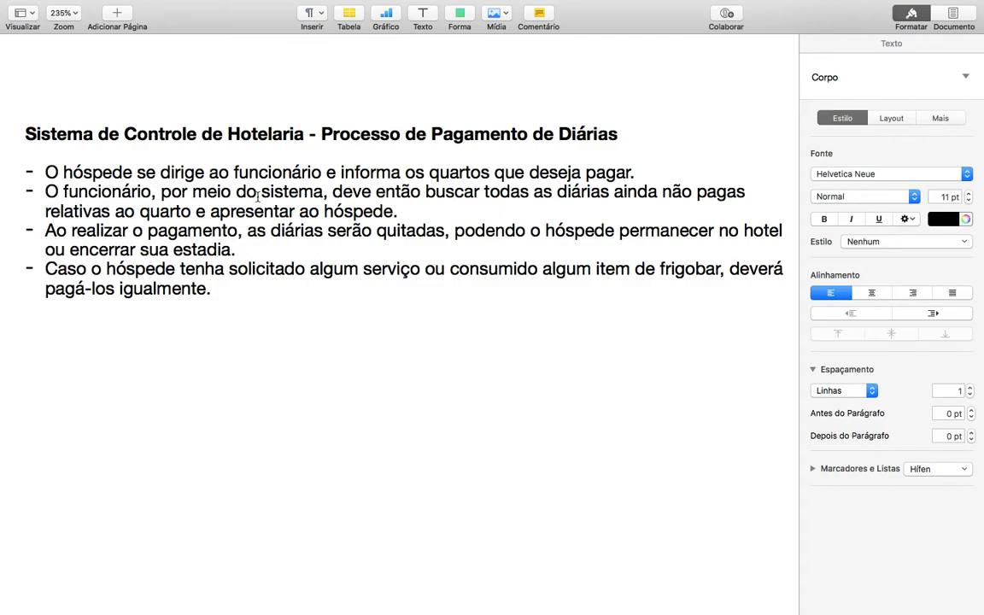
{"action": "key", "text": "ctrl+Right"}
{"action": "key", "text": "ctrl+Left"}
{"action": "key", "text": "ctrl+Right"}
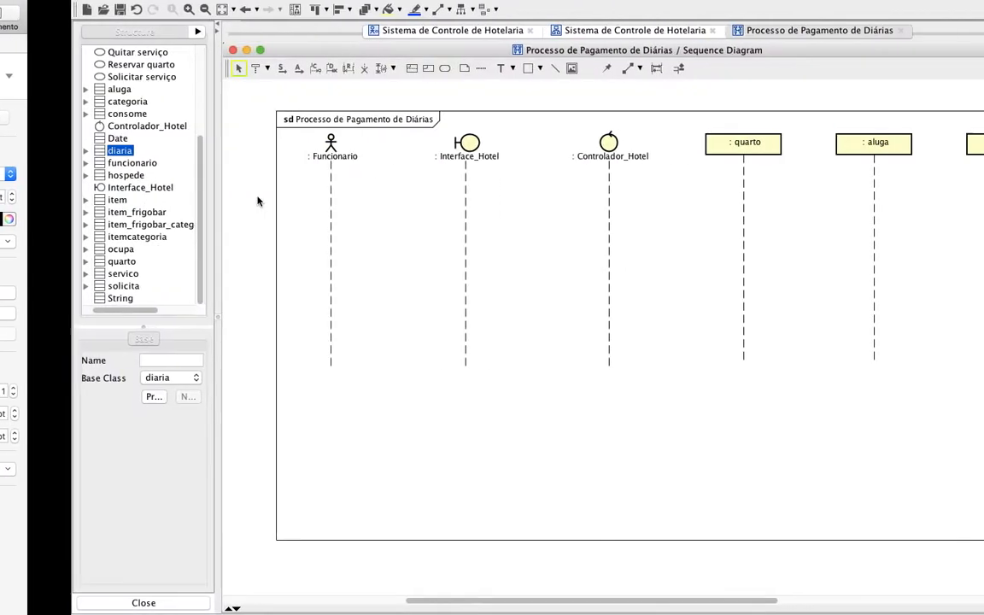
{"action": "left_click", "coordinate": [211, 69]}
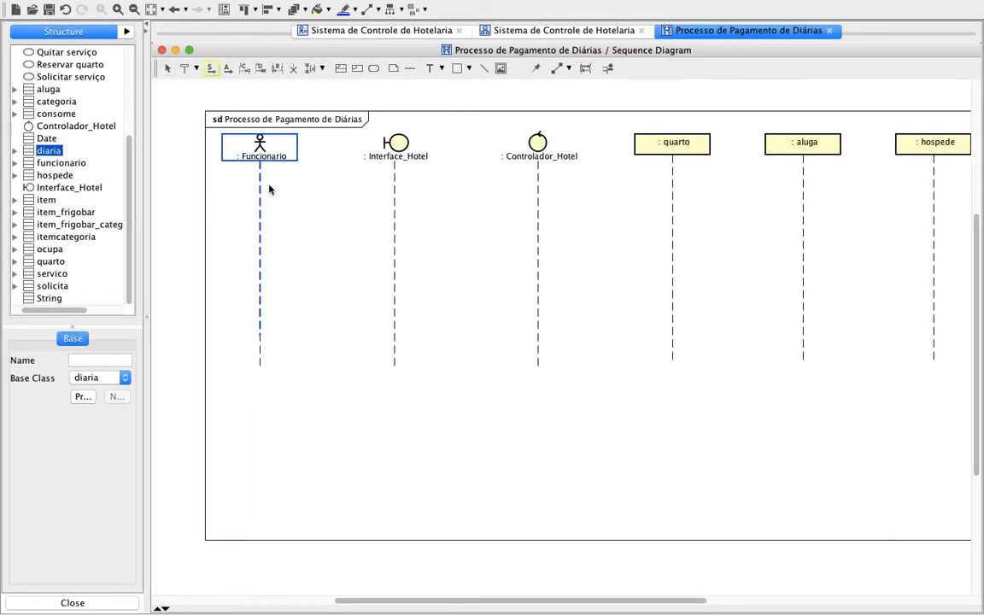
{"action": "left_click", "coordinate": [261, 233]}
{"action": "left_click", "coordinate": [385, 173]}
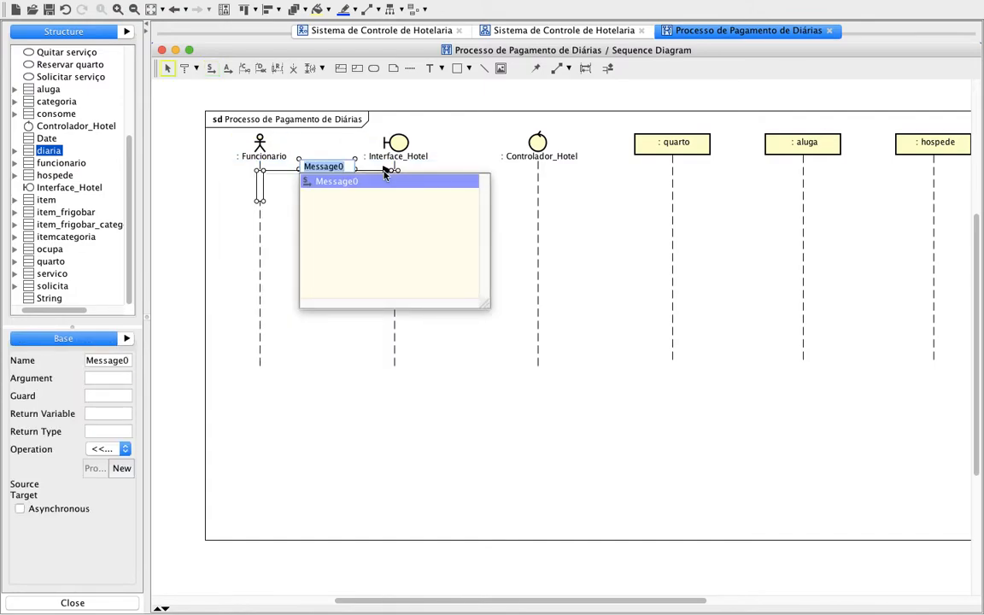
{"action": "type", "text": "infor"}
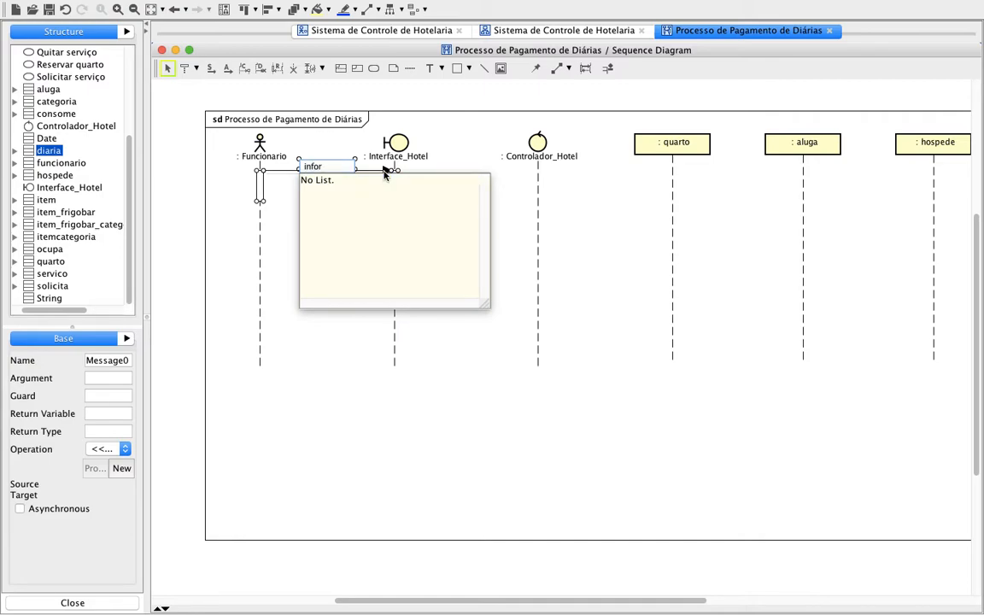
{"action": "type", "text": "mar quarto e solicitar"}
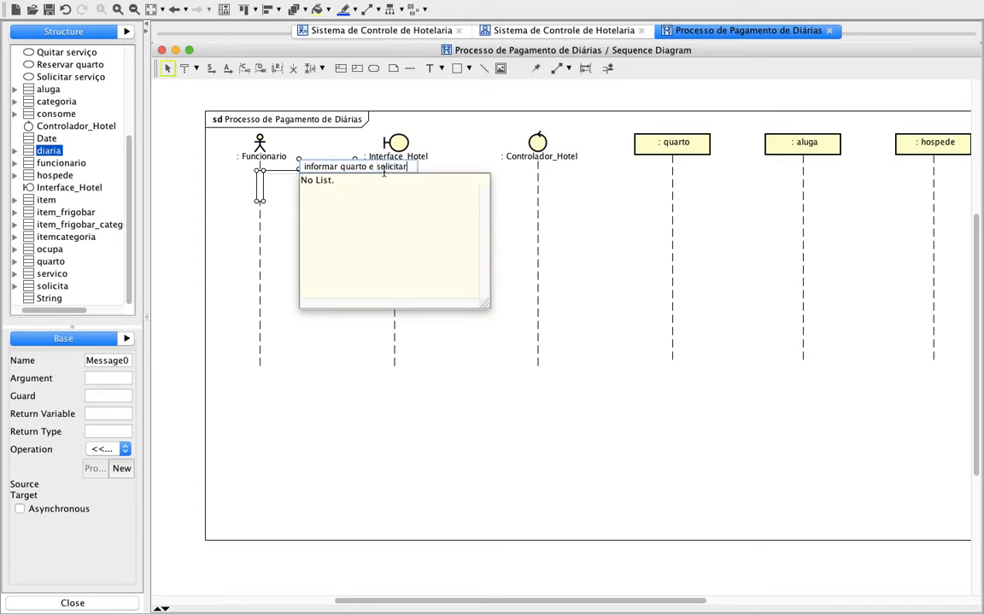
{"action": "type", "text": " quitação"}
{"action": "left_click", "coordinate": [510, 258]}
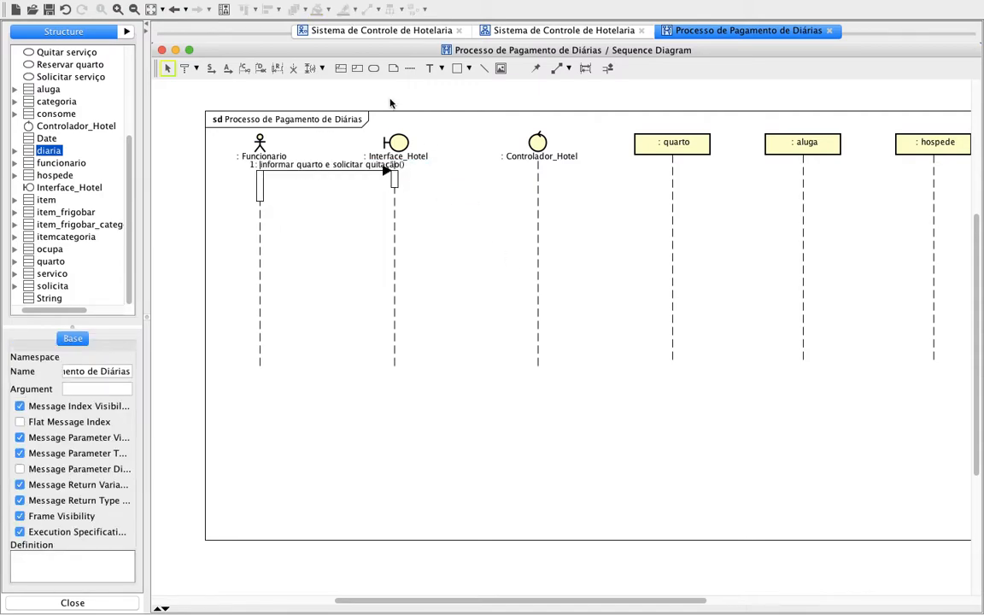
Move the Interface_Hotel and Controlador_Hotel lifelines to the right to make room for the first message's label
{"action": "left_click_drag", "start_coordinate": [396, 143], "coordinate": [450, 148]}
{"action": "left_click", "coordinate": [494, 277]}
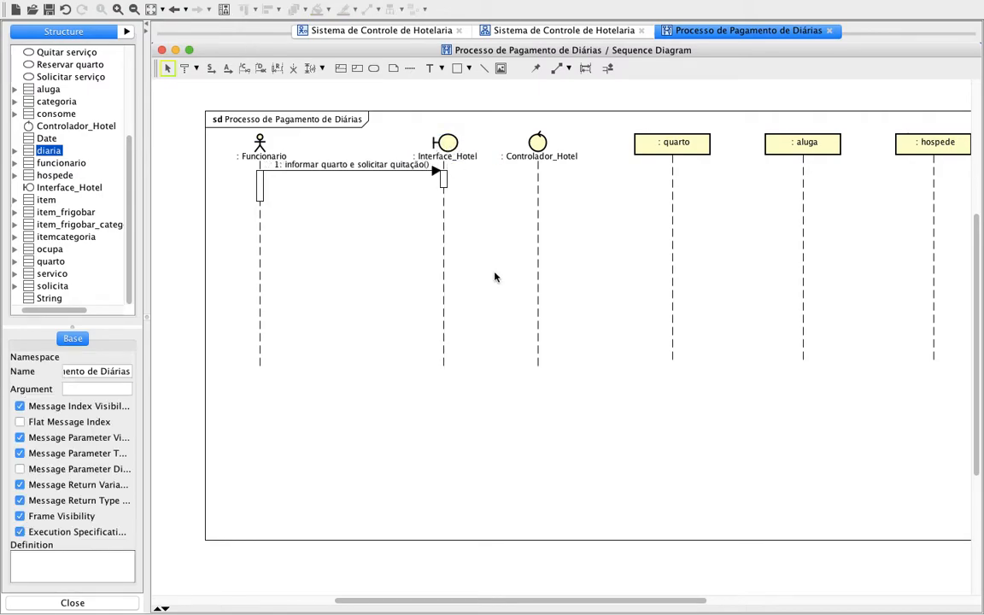
{"action": "left_click", "coordinate": [542, 143]}
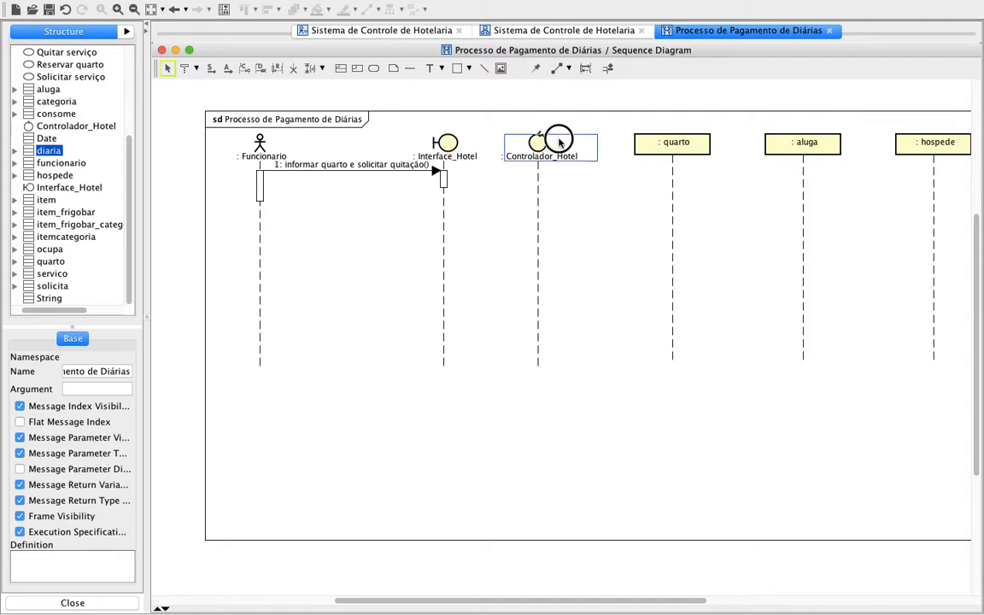
{"action": "left_click_drag", "start_coordinate": [570, 142], "coordinate": [594, 142]}
{"action": "left_click", "coordinate": [476, 231]}
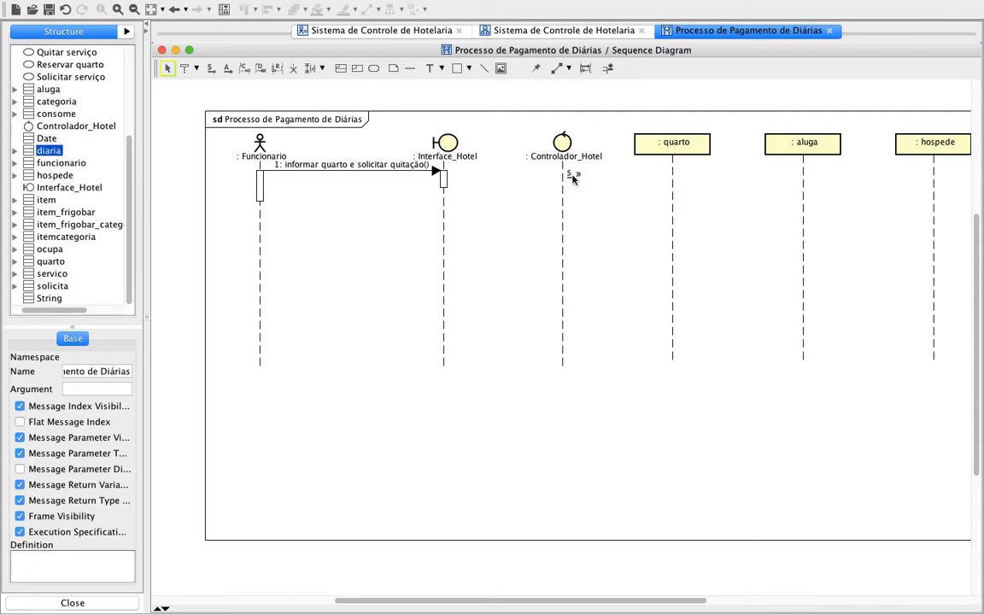
Draw a synchronous message "nro quarto" from Interface_Hotel's activation to Controlador_Hotel
{"action": "left_click", "coordinate": [211, 67]}
{"action": "left_click_drag", "start_coordinate": [439, 182], "coordinate": [556, 184]}
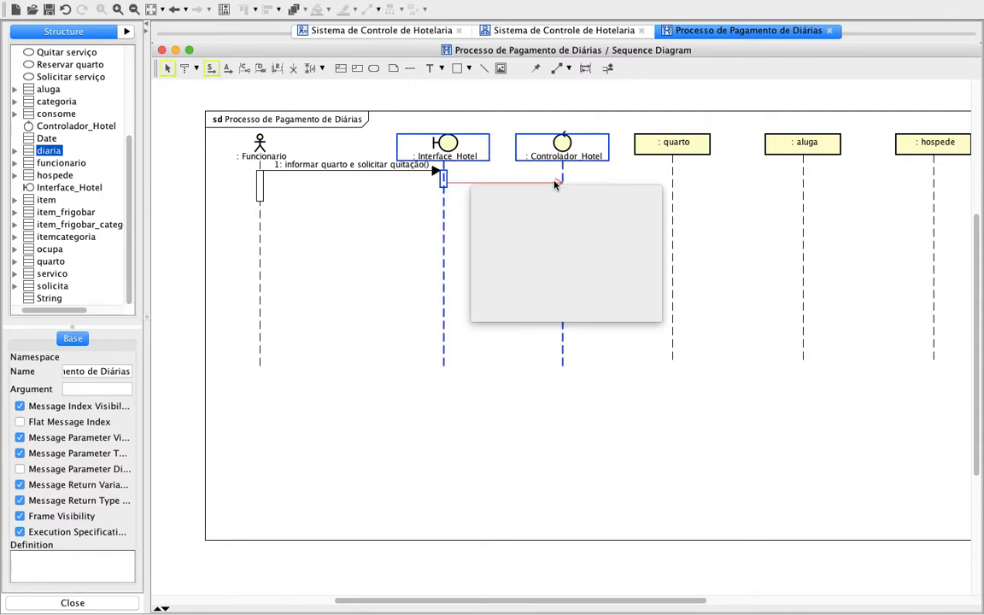
{"action": "type", "text": "nro quarto"}
{"action": "key", "text": "BackSpace"}
{"action": "key", "text": "BackSpace"}
{"action": "key", "text": "BackSpace"}
{"action": "key", "text": "BackSpace"}
{"action": "key", "text": "BackSpace"}
{"action": "key", "text": "BackSpace"}
{"action": "type", "text": "quarto"}
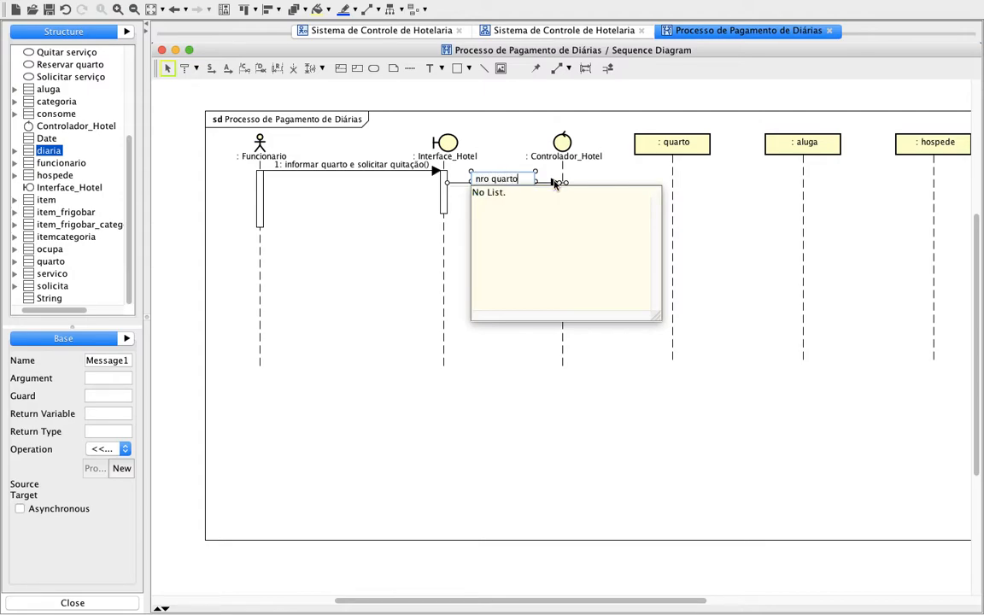
{"action": "key", "text": "Return"}
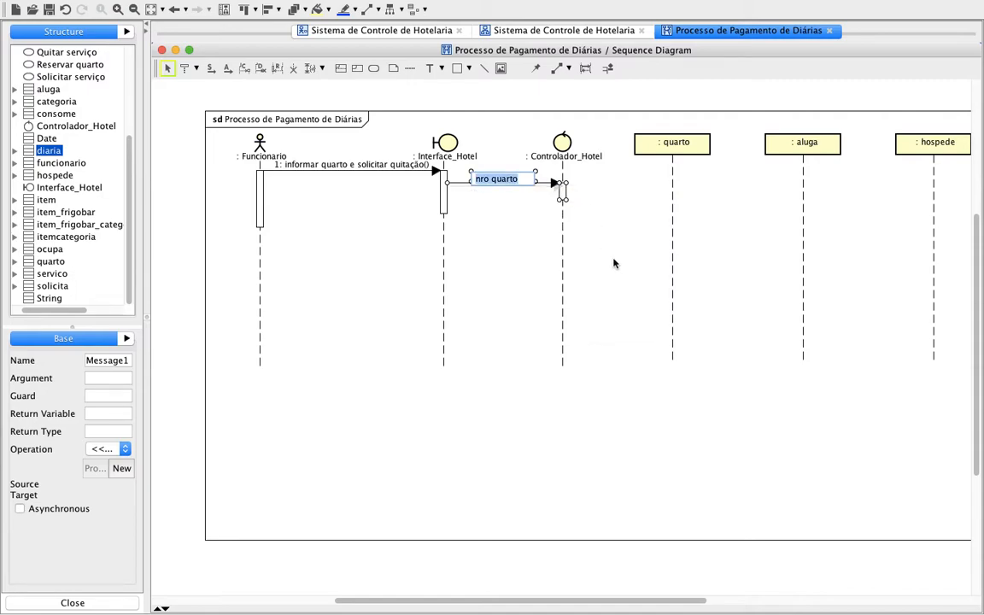
{"action": "left_click", "coordinate": [627, 284]}
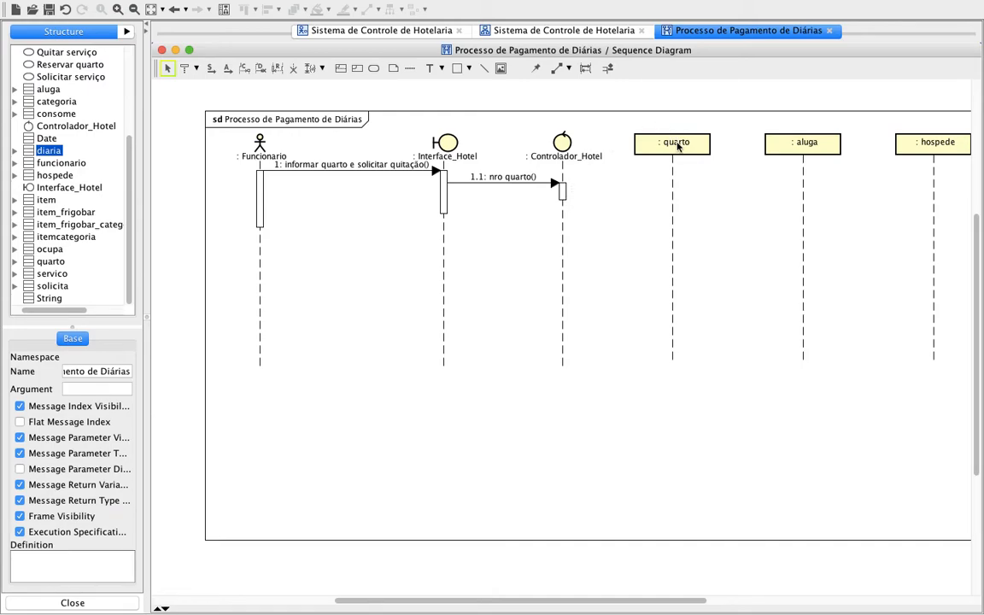
Compare the written payment process with the quarto class operations in the class diagram, and return to the sequence diagram
{"action": "key", "text": "ctrl+Left"}
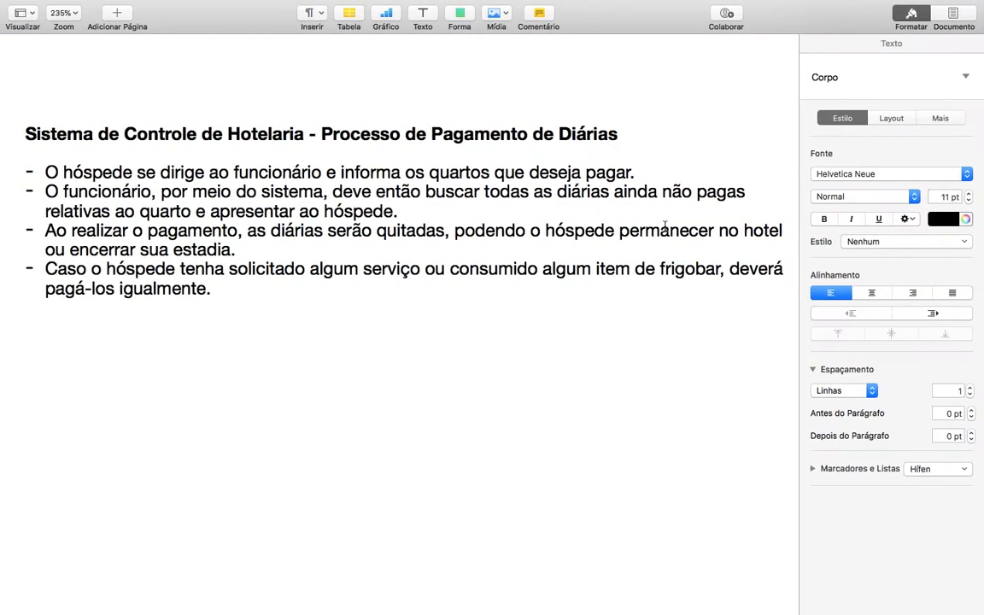
{"action": "key", "text": "ctrl+Right"}
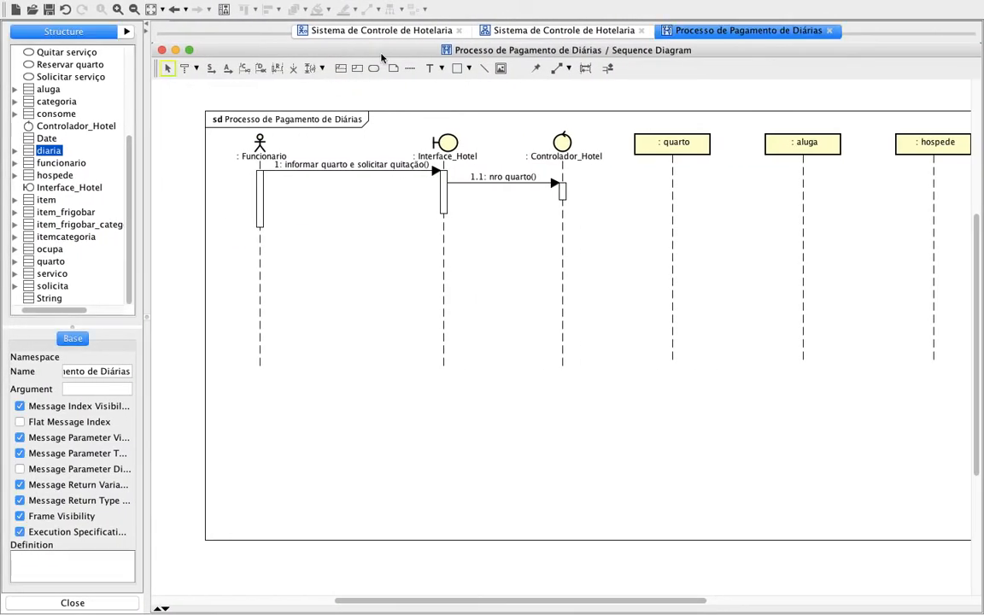
{"action": "left_click", "coordinate": [531, 31]}
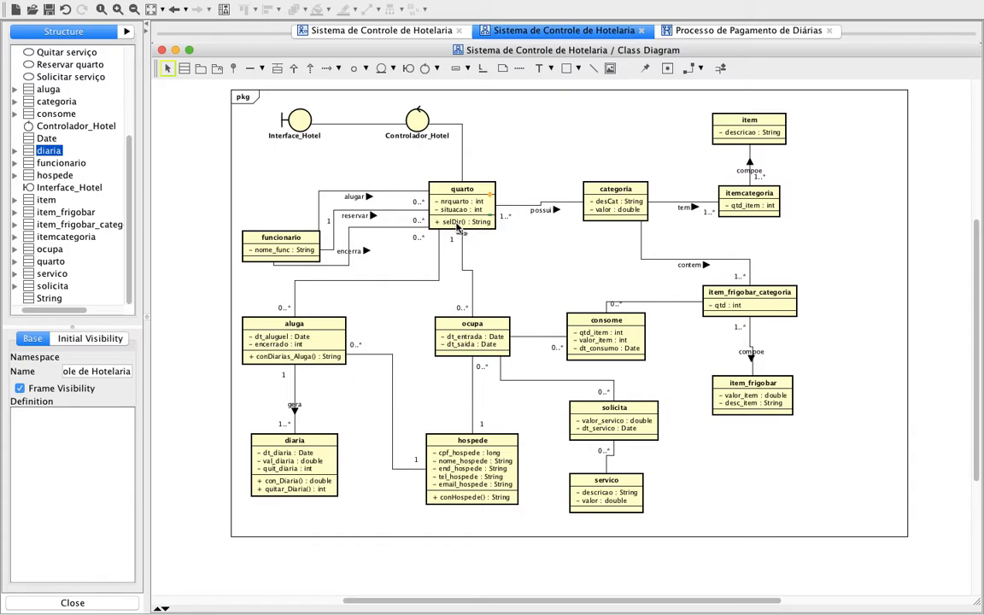
{"action": "key", "text": "ctrl+Left"}
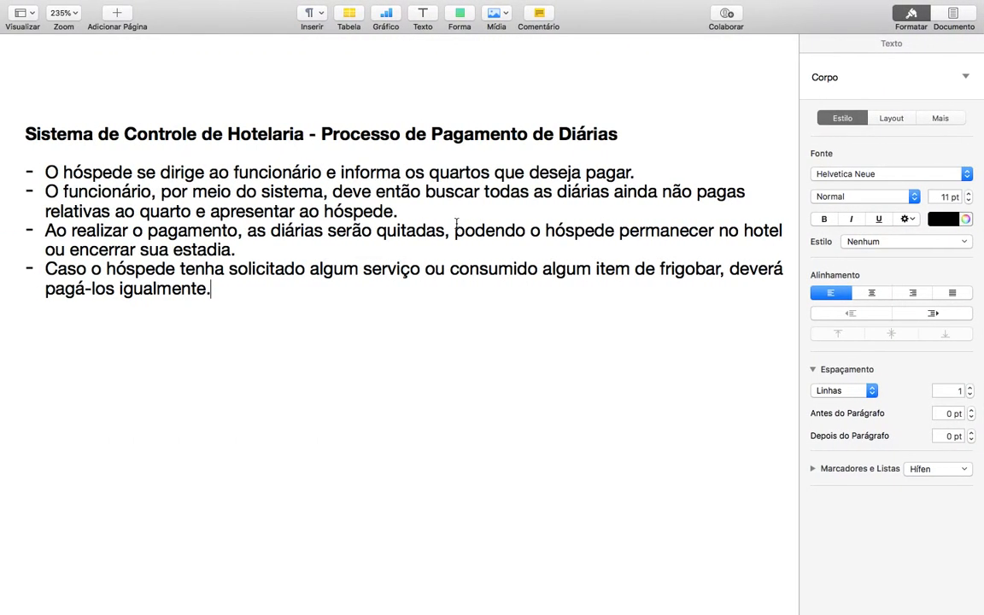
{"action": "key", "text": "ctrl+Right"}
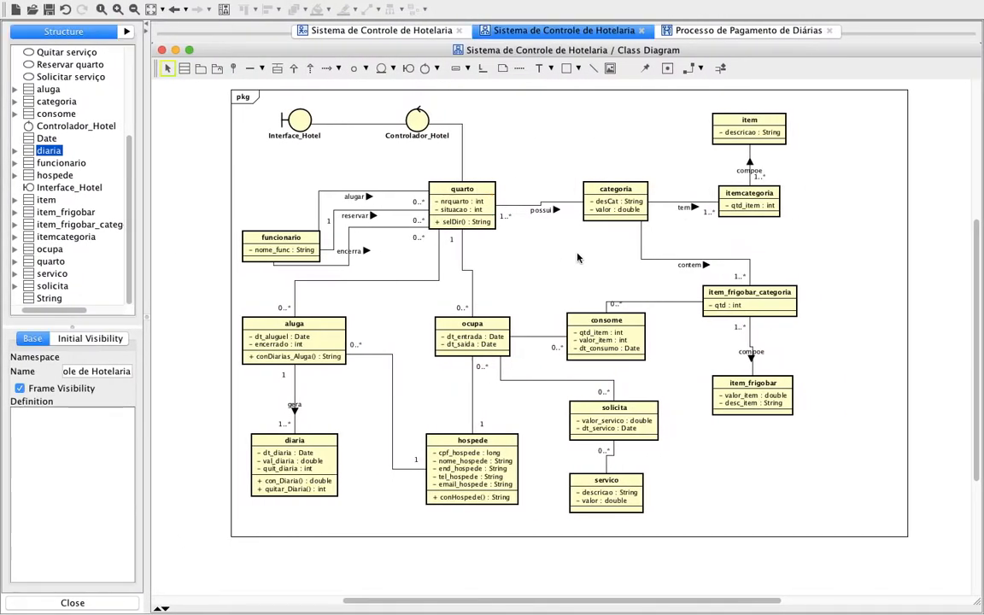
{"action": "left_click", "coordinate": [651, 29]}
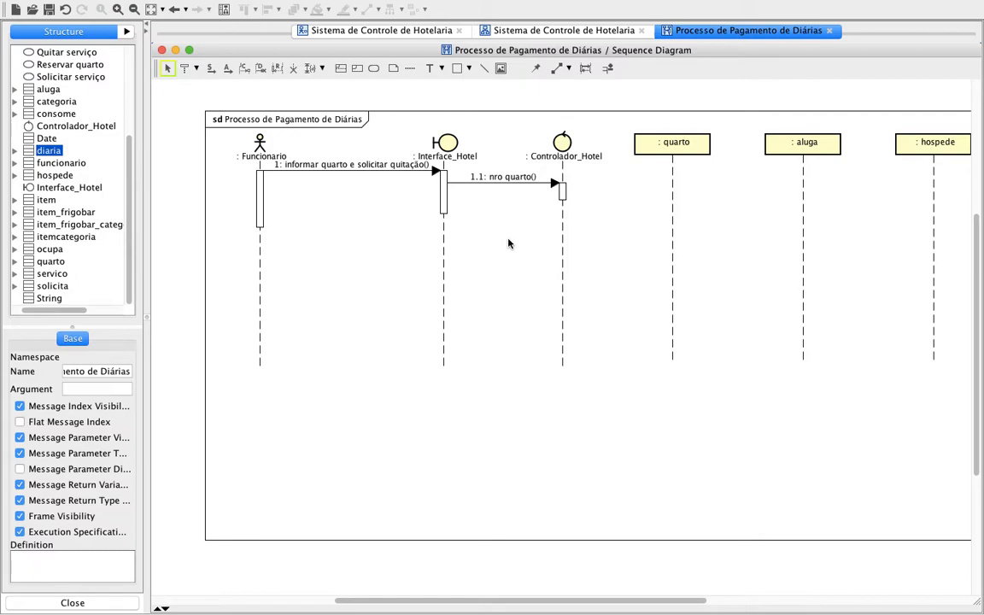
Draw a synchronous message from Controlador_Hotel's activation to the quarto lifeline using the operation selDir()
{"action": "left_click", "coordinate": [211, 69]}
{"action": "left_click", "coordinate": [561, 190]}
{"action": "left_click", "coordinate": [671, 190]}
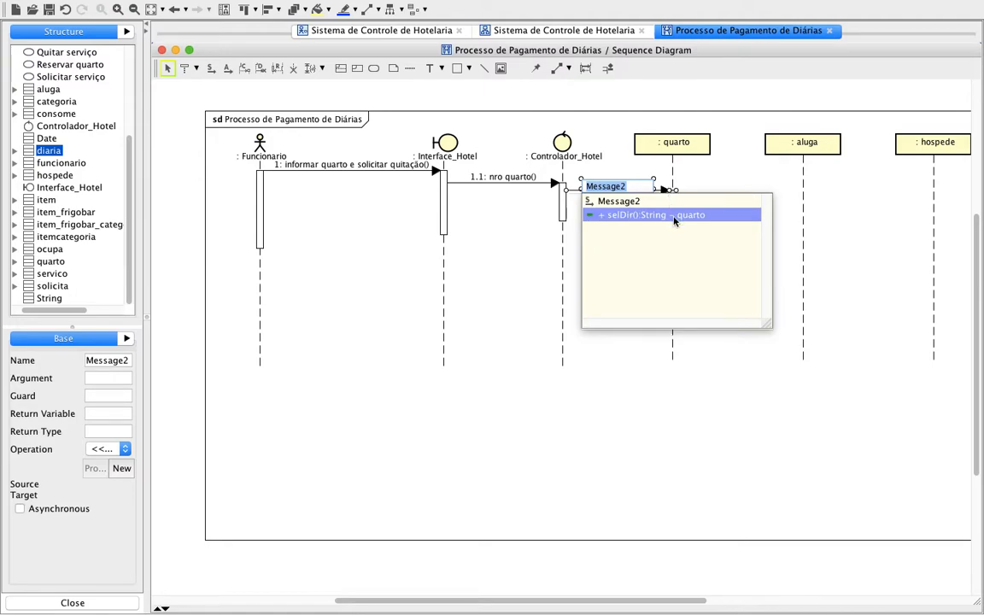
{"action": "left_click", "coordinate": [674, 216]}
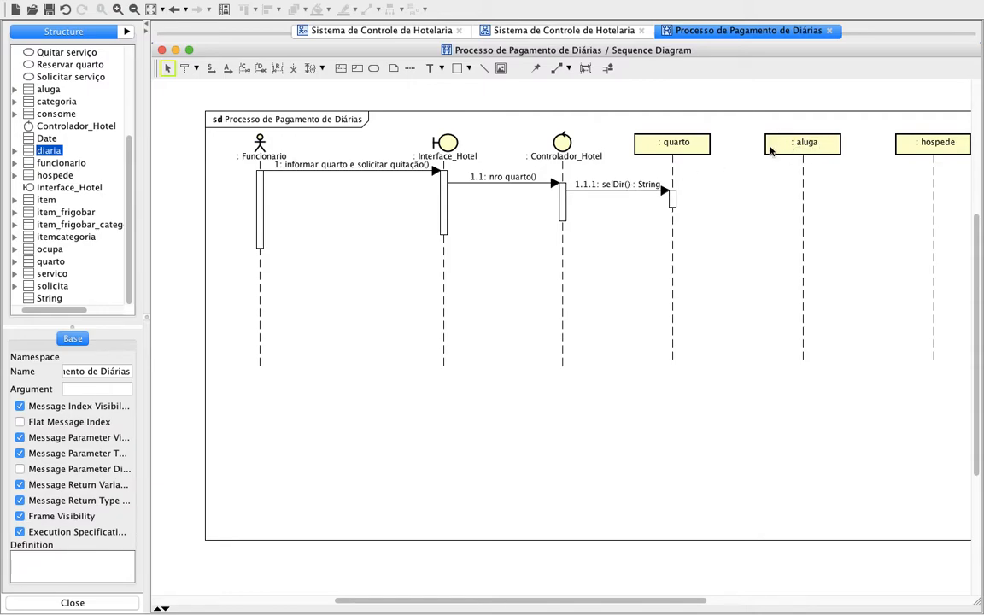
Check the aluga class in the class diagram and draw a synchronous message from quarto to aluga using the operation conDiarias_Aluga()
{"action": "left_click", "coordinate": [532, 31]}
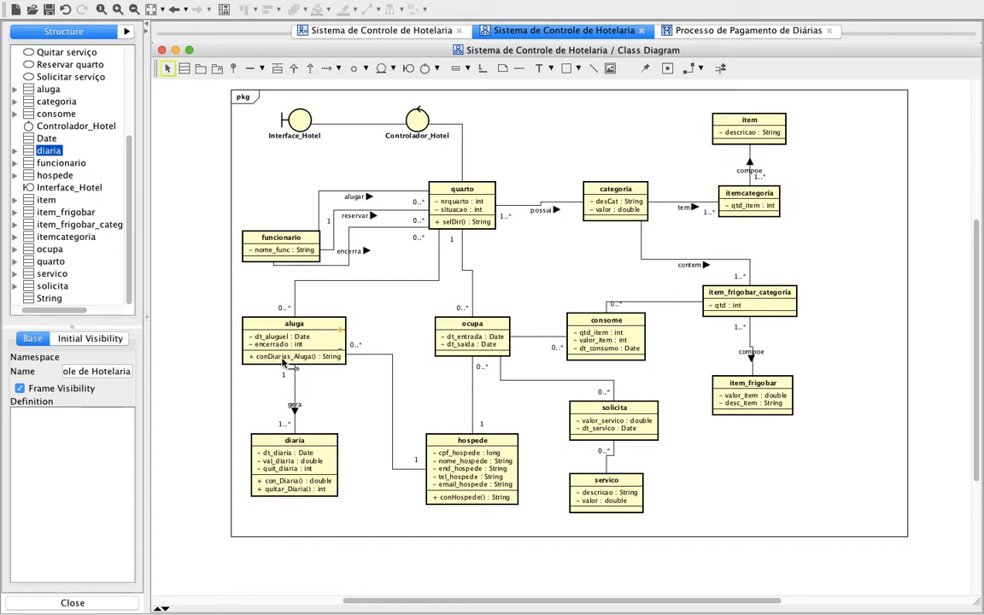
{"action": "left_click", "coordinate": [688, 31]}
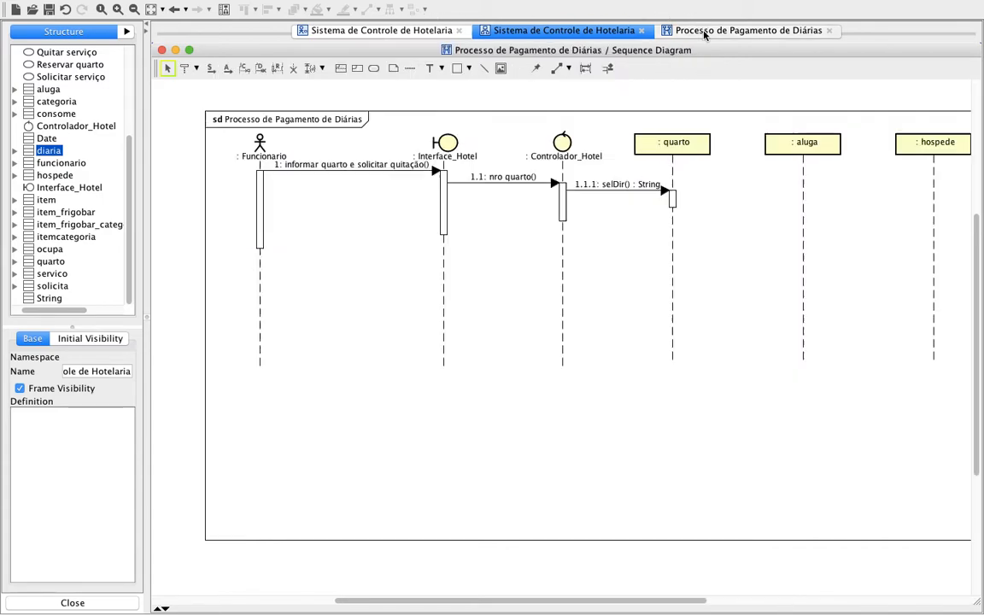
{"action": "left_click", "coordinate": [211, 70]}
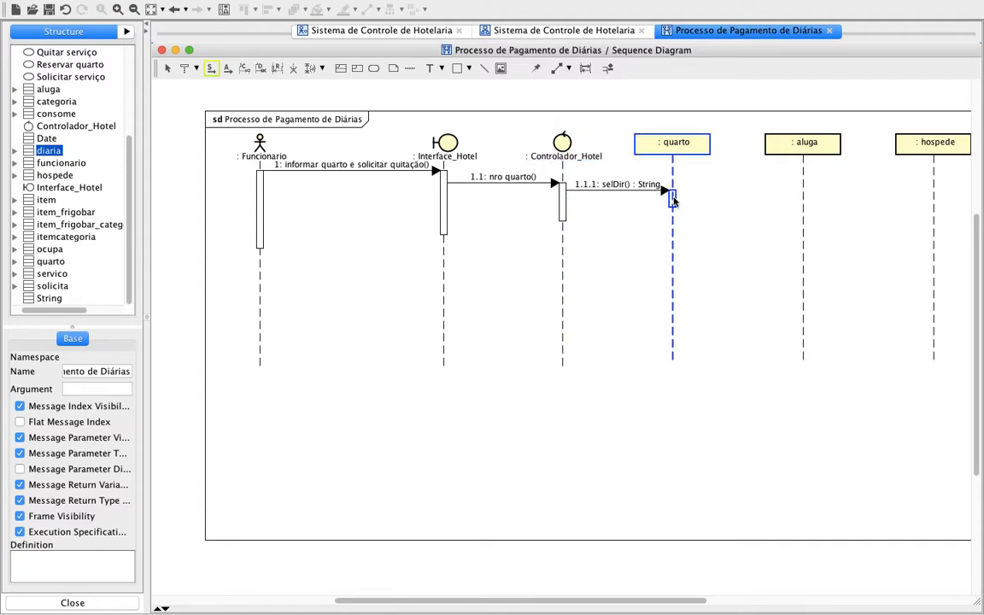
{"action": "left_click_drag", "start_coordinate": [674, 198], "coordinate": [793, 195]}
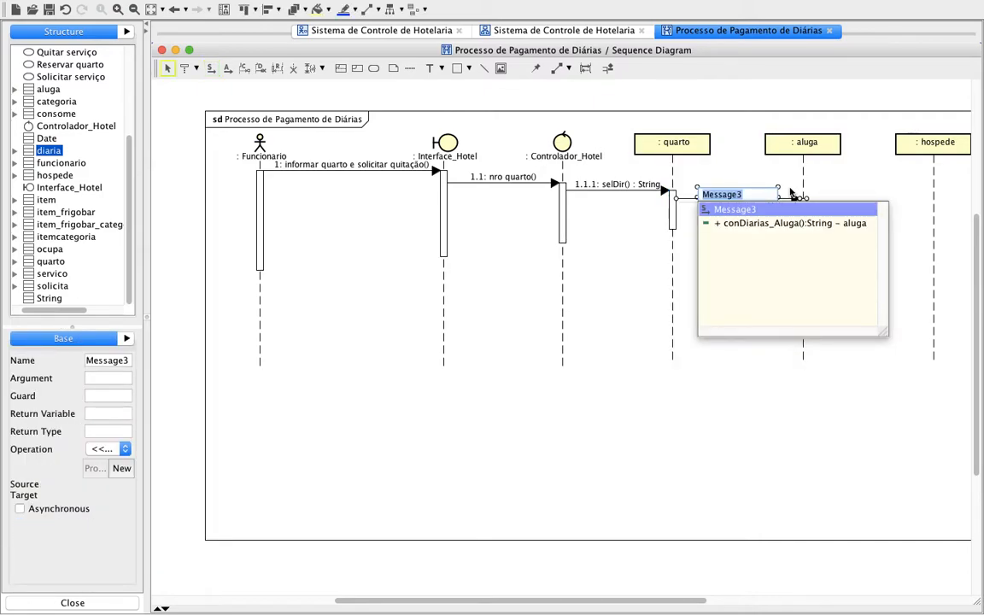
{"action": "left_click", "coordinate": [797, 226]}
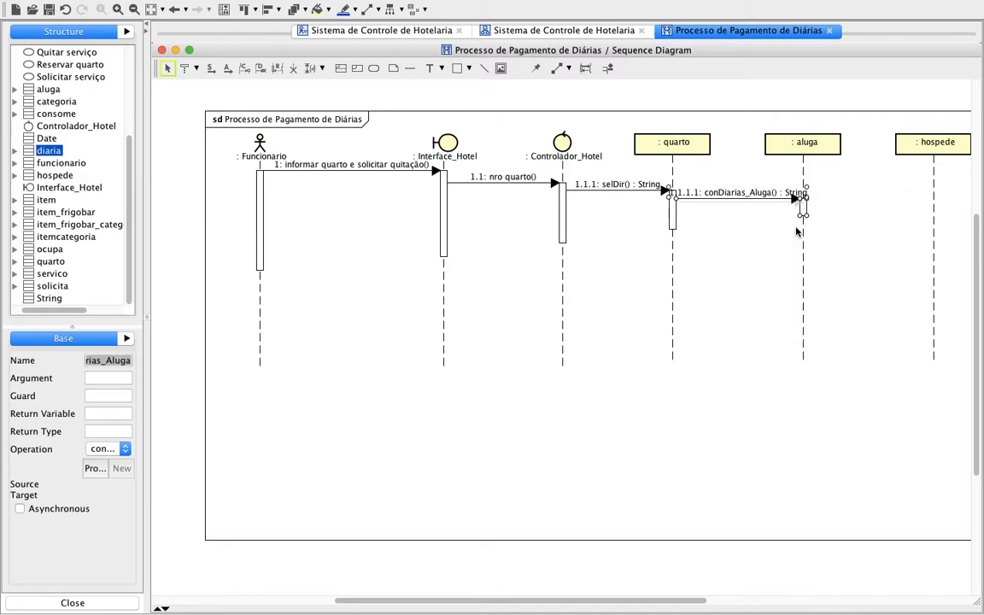
Move the quarto, aluga, hospede and diaria lifelines to the right to make room for the message labels
{"action": "left_click", "coordinate": [740, 305]}
{"action": "left_click_drag", "start_coordinate": [676, 151], "coordinate": [695, 150]}
{"action": "left_click_drag", "start_coordinate": [814, 143], "coordinate": [839, 143]}
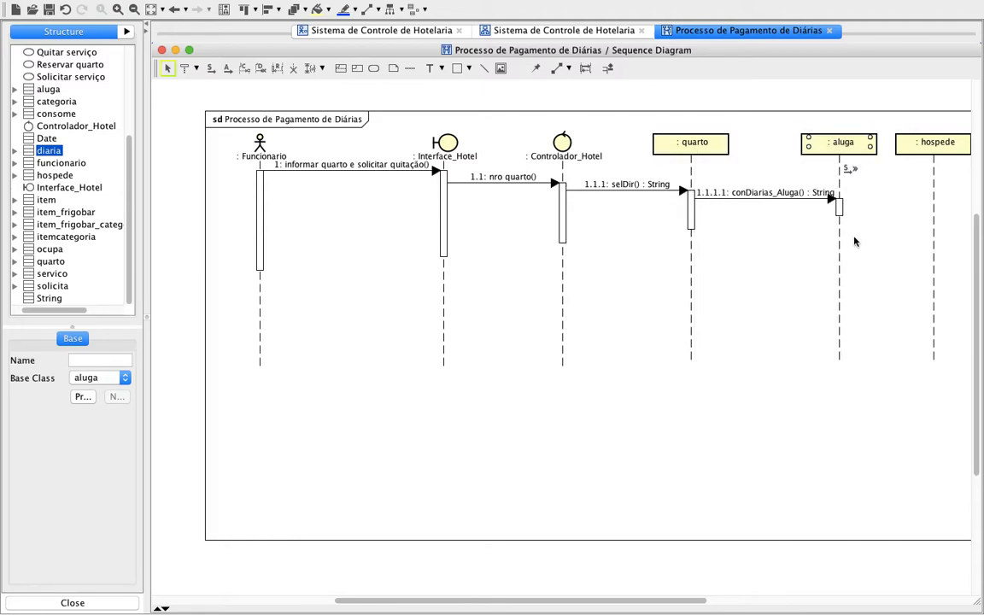
{"action": "scroll", "coordinate": [854, 241], "scroll_direction": "right", "scroll_amount": 5}
{"action": "left_click", "coordinate": [777, 145]}
{"action": "left_click_drag", "start_coordinate": [778, 145], "coordinate": [816, 145]}
{"action": "left_click_drag", "start_coordinate": [904, 151], "coordinate": [956, 151]}
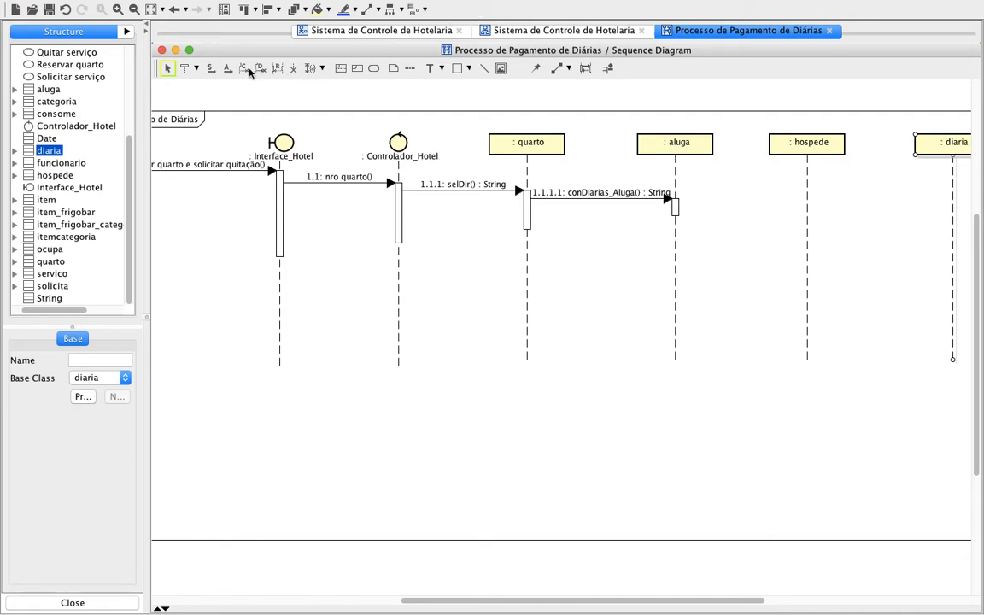
Draw a synchronous message conHospede() from aluga to hospede and shift the hospede lifeline right to fit its label
{"action": "left_click", "coordinate": [211, 68]}
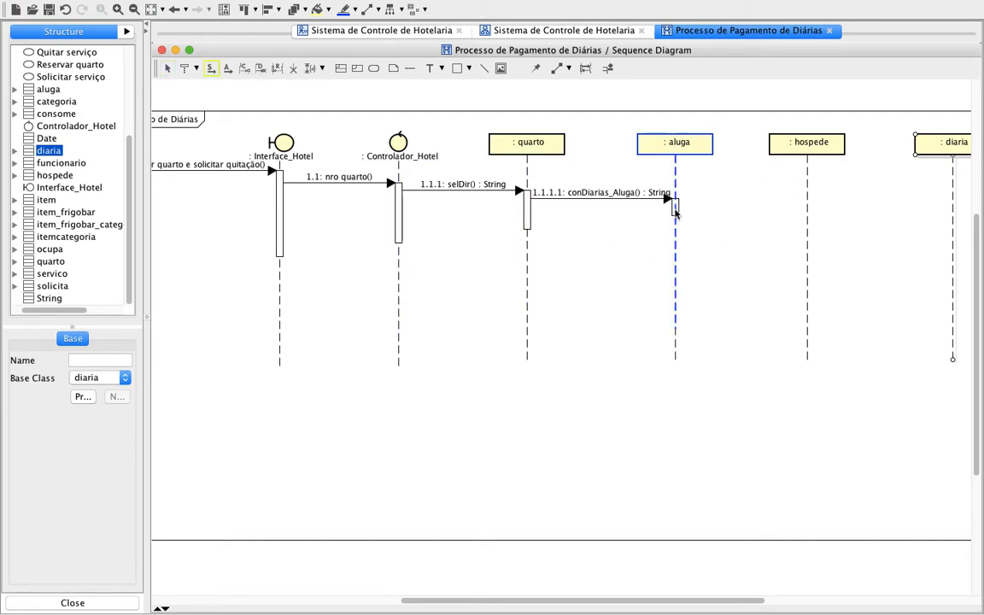
{"action": "left_click_drag", "start_coordinate": [675, 207], "coordinate": [803, 208]}
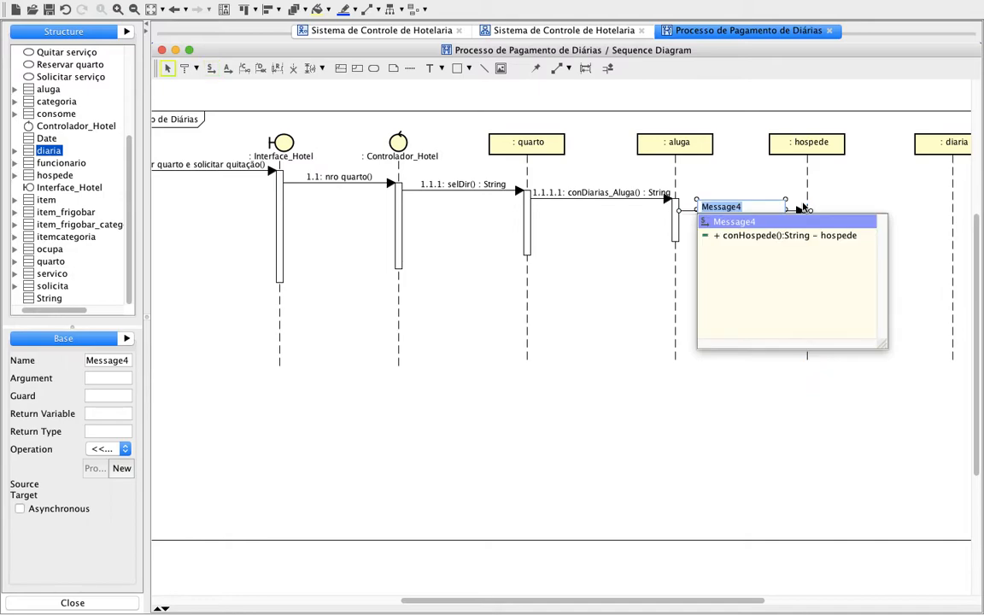
{"action": "left_click", "coordinate": [807, 237]}
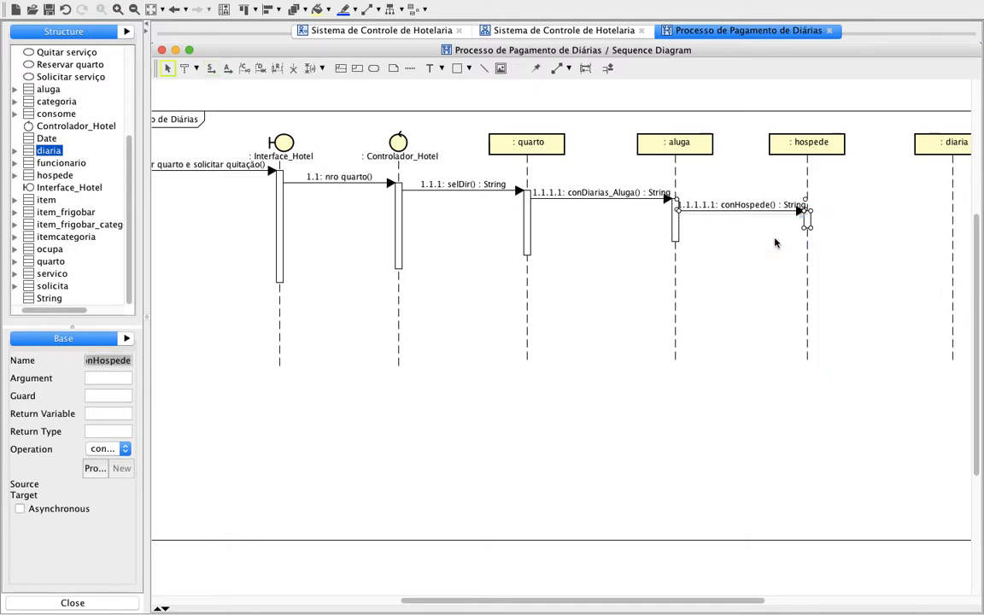
{"action": "left_click", "coordinate": [747, 271]}
{"action": "left_click_drag", "start_coordinate": [826, 146], "coordinate": [843, 146]}
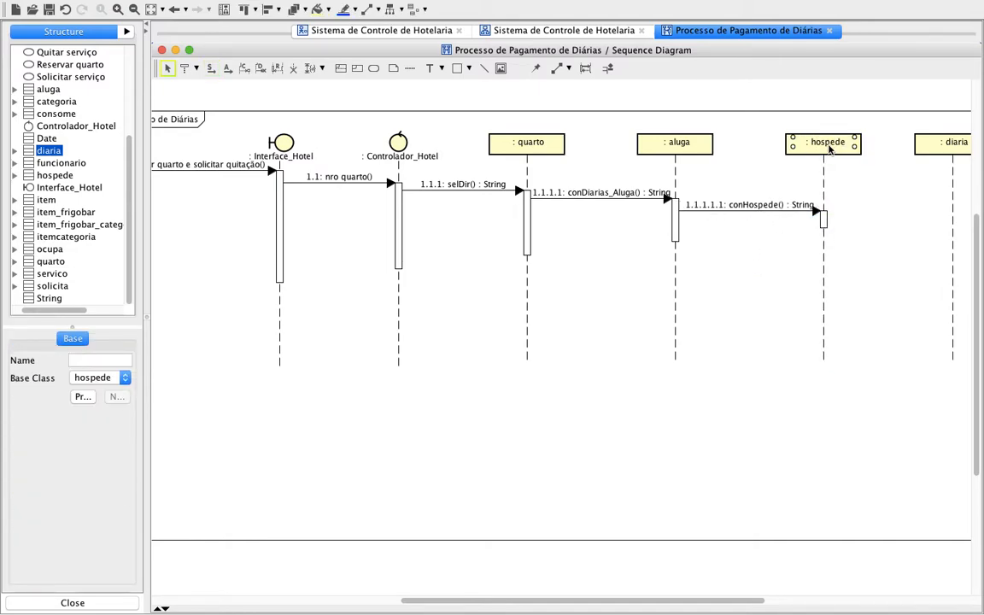
{"action": "left_click", "coordinate": [758, 338]}
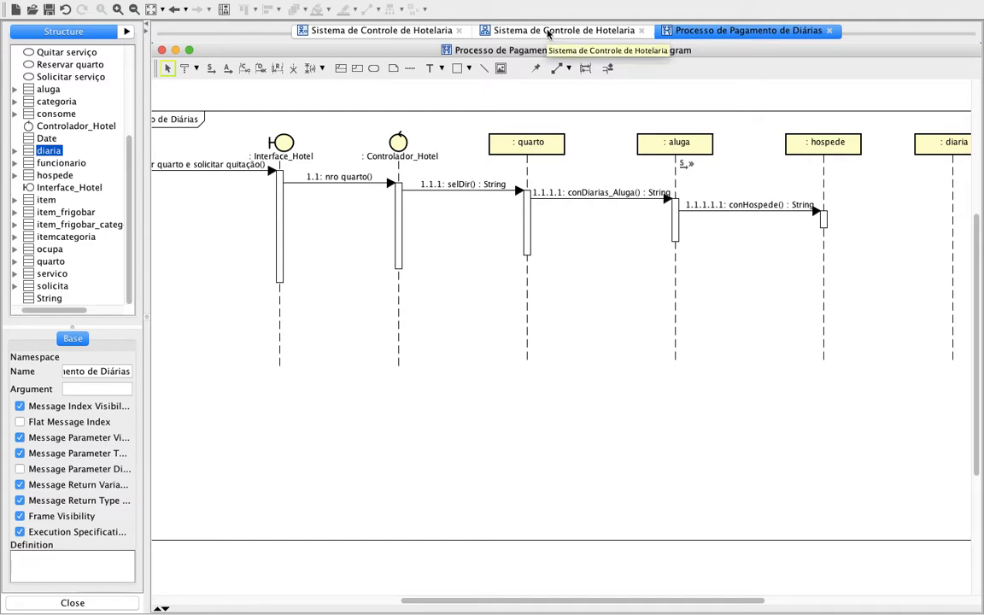
Review the hospede and diaria classes and their operations in the class diagram, and return to the sequence diagram
{"action": "left_click", "coordinate": [547, 33]}
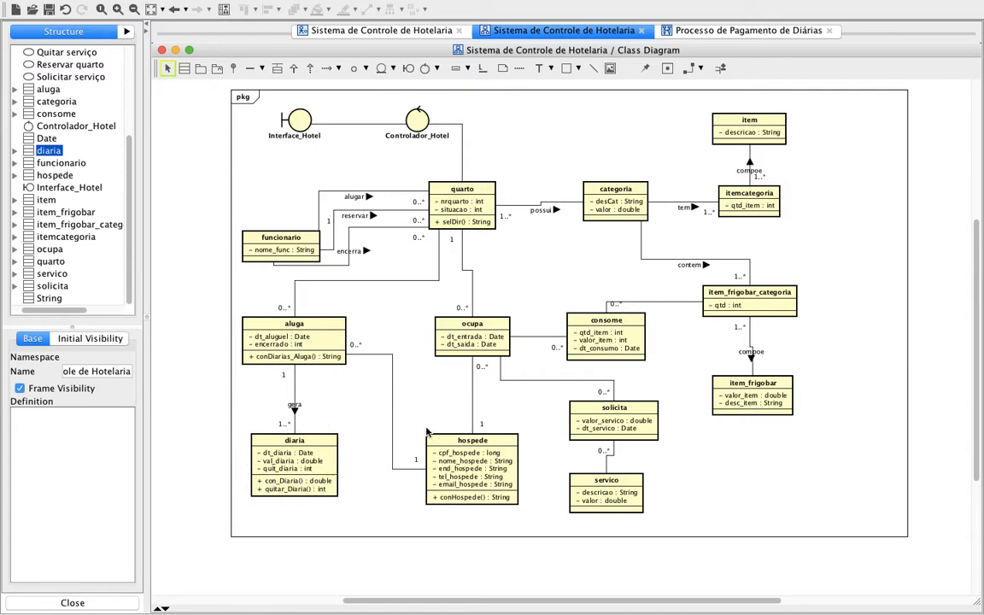
{"action": "left_click", "coordinate": [752, 32]}
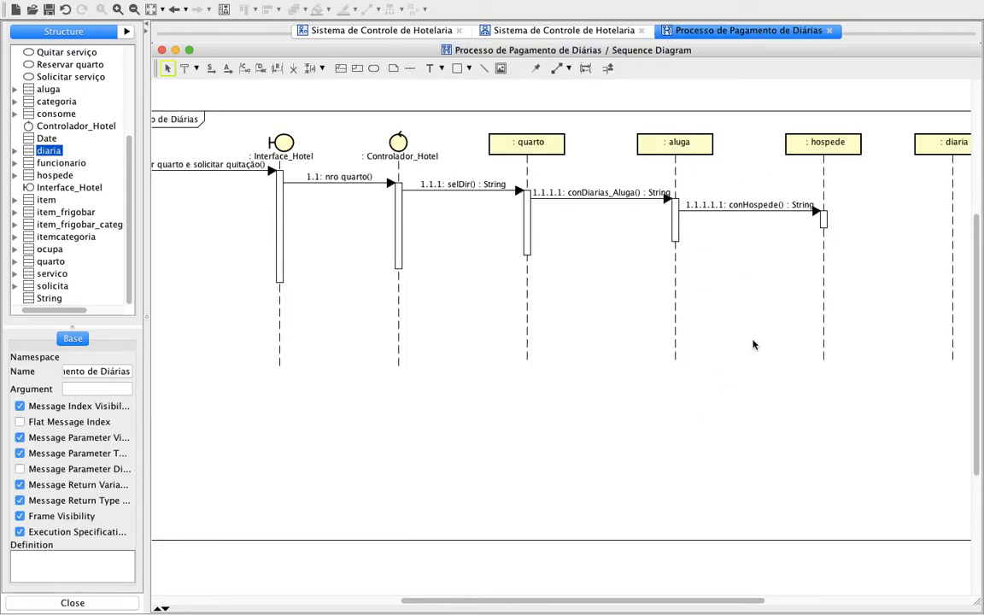
{"action": "scroll", "coordinate": [754, 345], "scroll_direction": "right", "scroll_amount": 5}
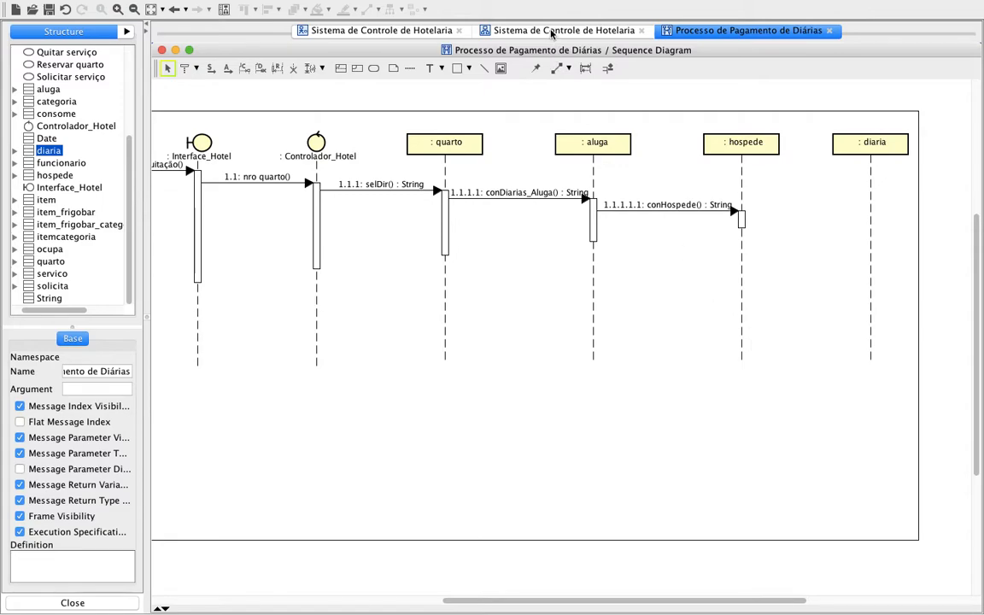
{"action": "left_click", "coordinate": [552, 31]}
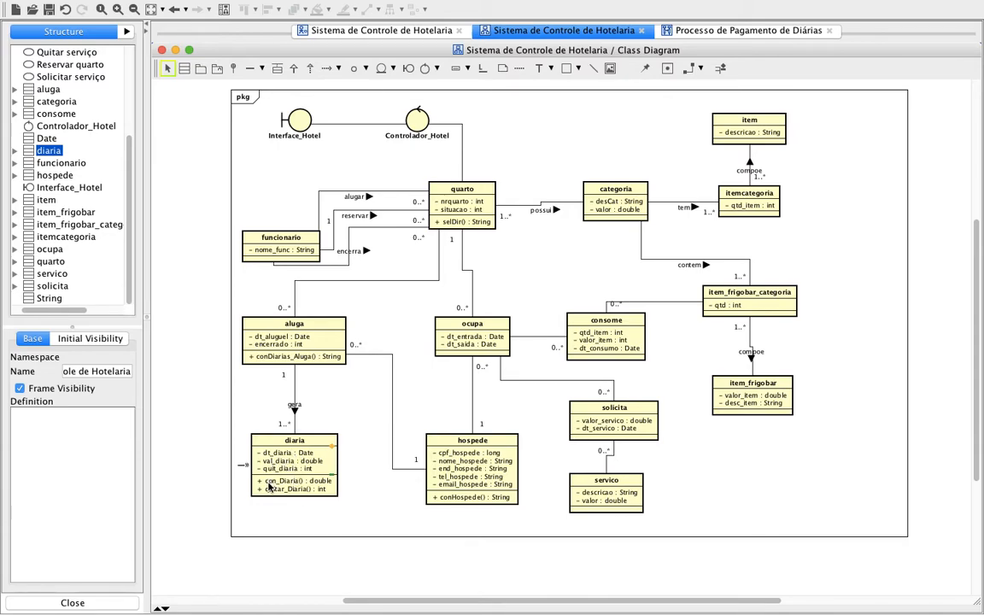
{"action": "left_click", "coordinate": [718, 32]}
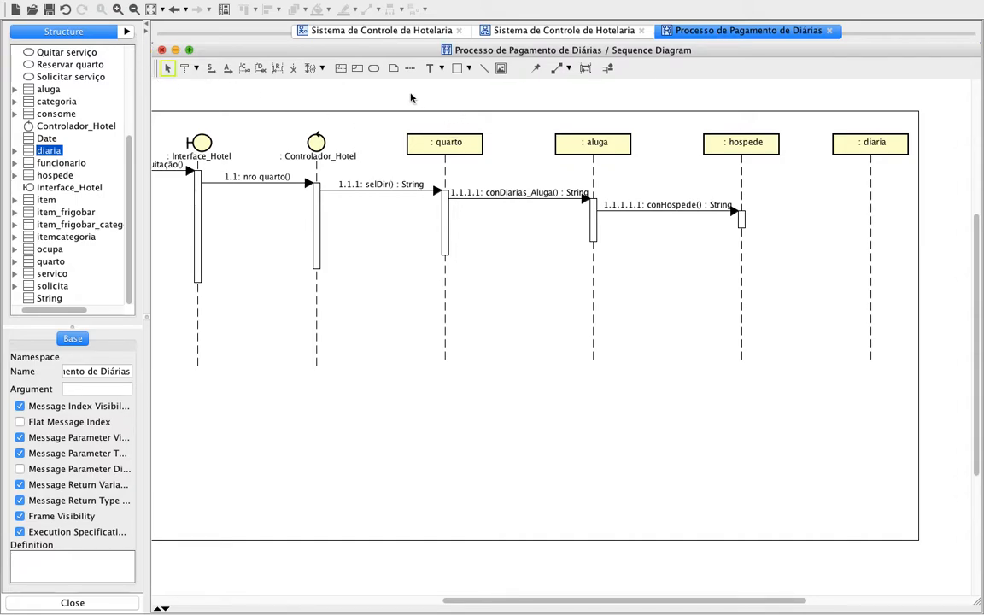
Try to draw a synchronous message con_Diaria() from hospede to diaria, shifting the diaria lifeline right to fit its label
{"action": "left_click", "coordinate": [211, 70]}
{"action": "left_click_drag", "start_coordinate": [855, 215], "coordinate": [858, 219]}
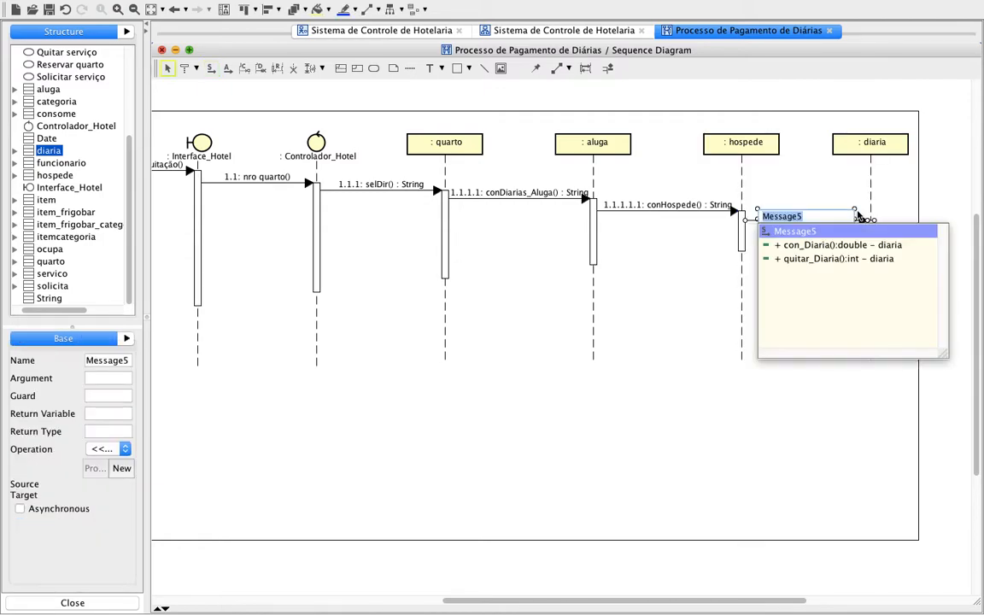
{"action": "left_click", "coordinate": [820, 246]}
{"action": "left_click_drag", "start_coordinate": [858, 144], "coordinate": [880, 156]}
{"action": "left_click", "coordinate": [845, 308]}
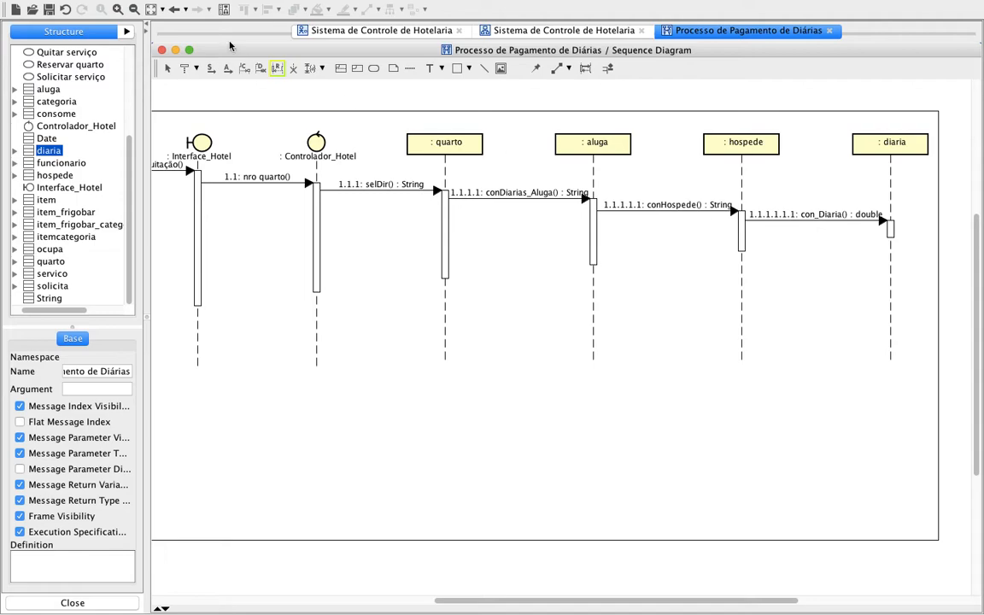
Undo the diaria lifeline move and the con_Diaria() message drawn from hospede
{"action": "left_click", "coordinate": [176, 10]}
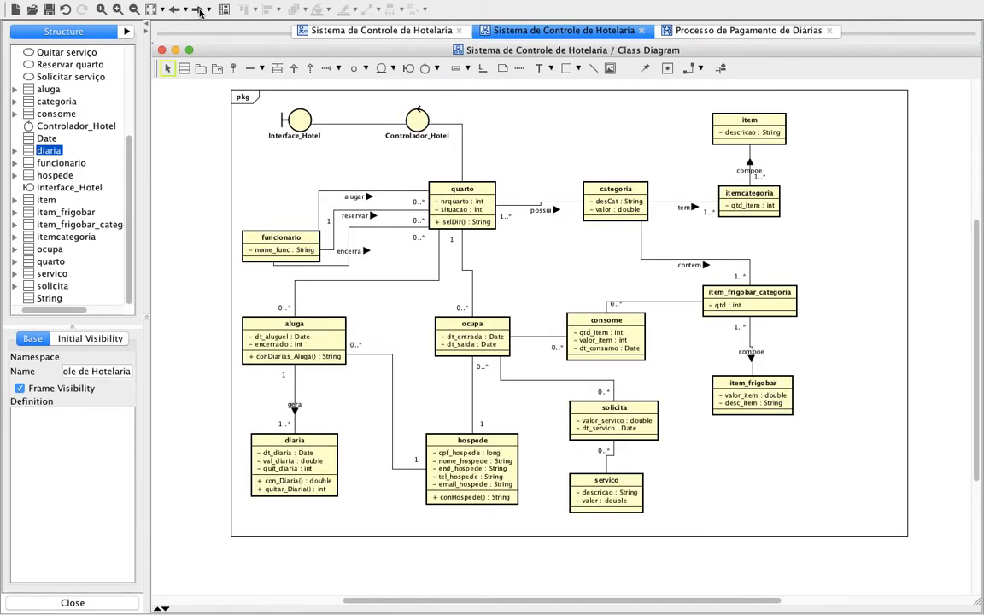
{"action": "left_click", "coordinate": [199, 11]}
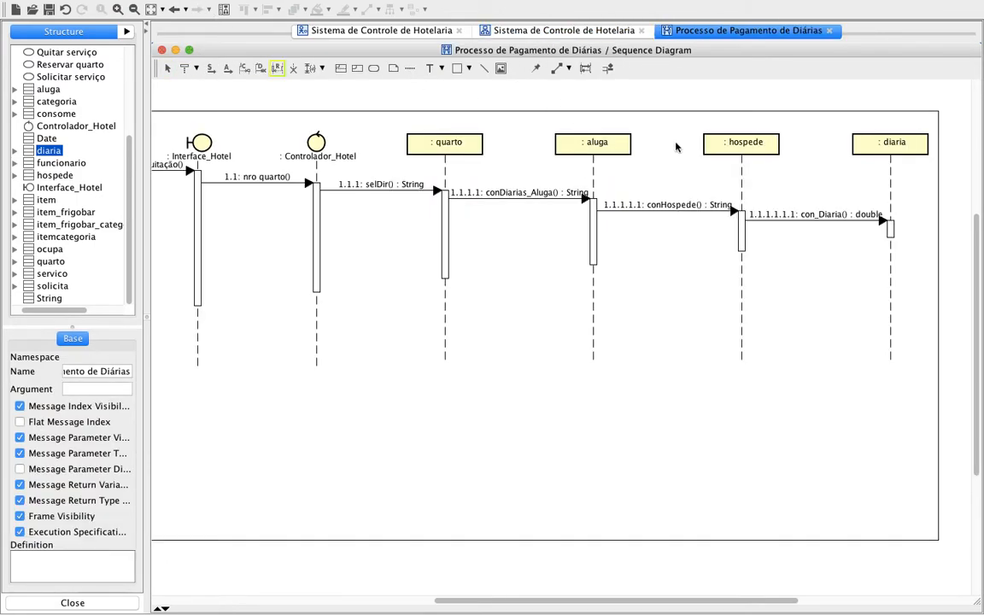
{"action": "left_click", "coordinate": [70, 11]}
{"action": "left_click", "coordinate": [70, 11]}
{"action": "left_click", "coordinate": [70, 11]}
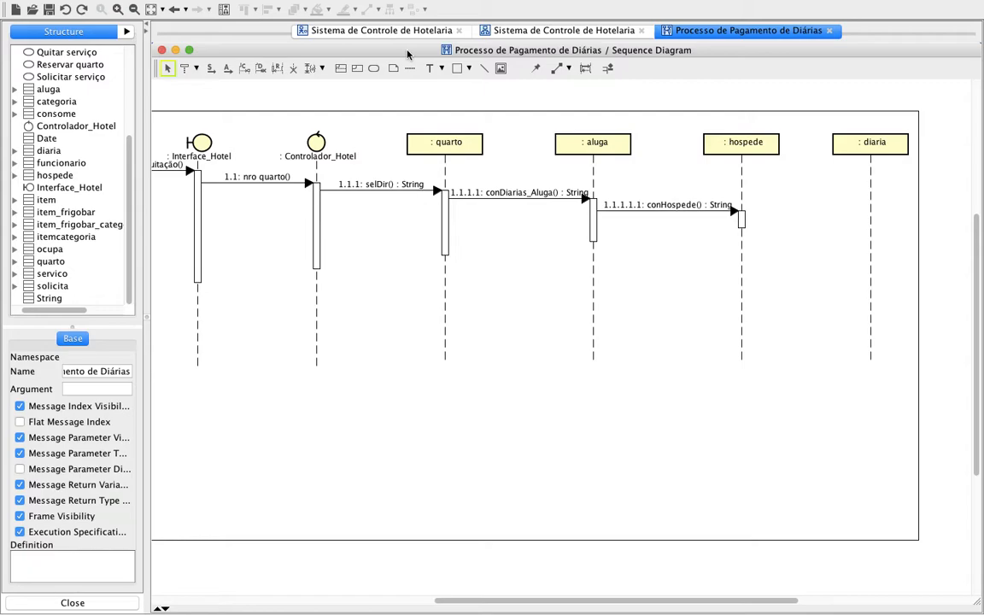
Add a reply message from hospede back to aluga and name it "nome: String"
{"action": "left_click", "coordinate": [277, 69]}
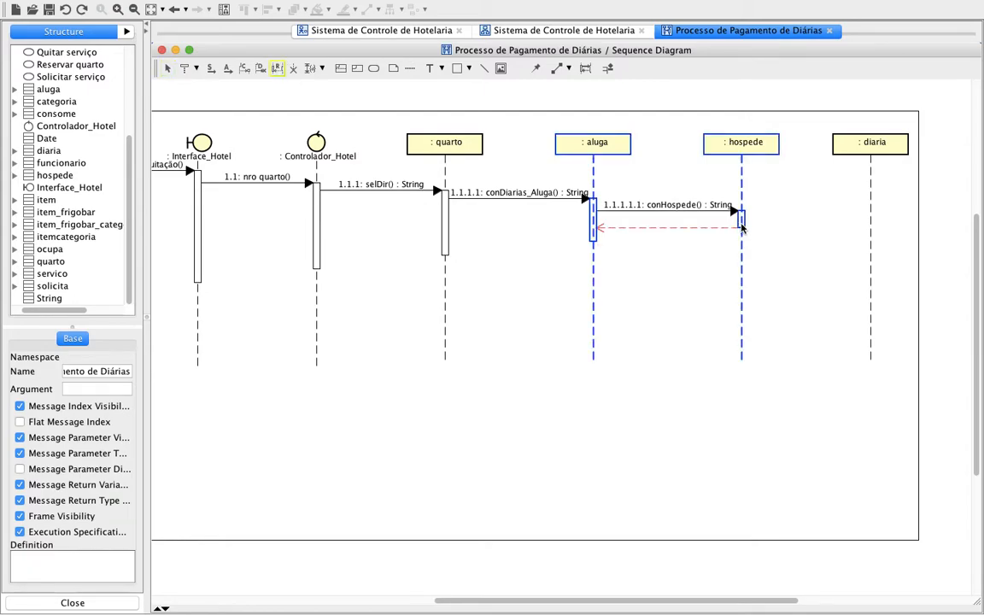
{"action": "left_click", "coordinate": [742, 227]}
{"action": "left_click", "coordinate": [75, 360]}
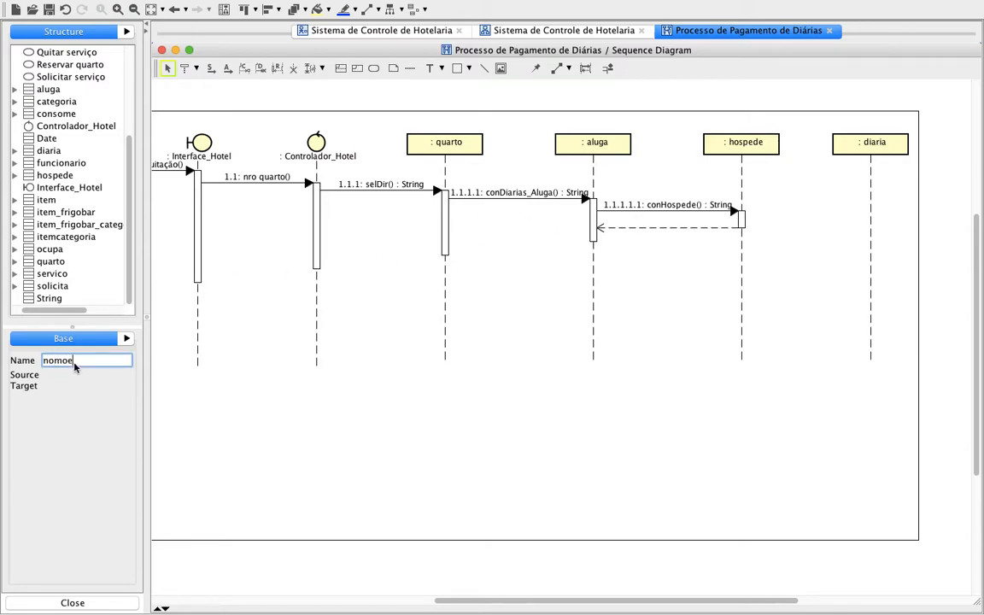
{"action": "type", "text": "nome"}
{"action": "key", "text": "Return"}
{"action": "left_click", "coordinate": [659, 194]}
{"action": "left_click", "coordinate": [671, 223]}
{"action": "type", "text": ": String"}
{"action": "key", "text": "Return"}
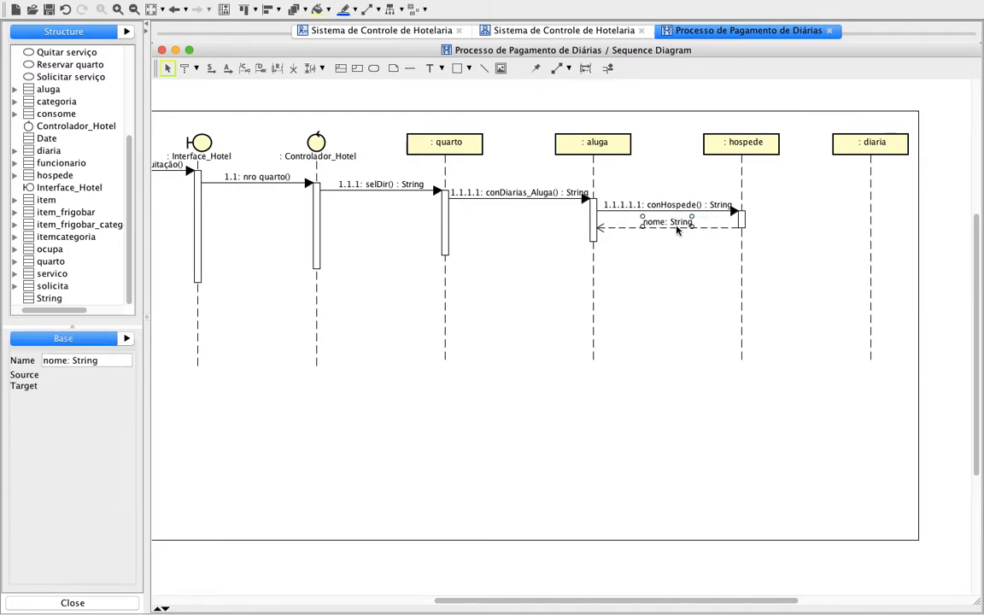
{"action": "left_click", "coordinate": [709, 327]}
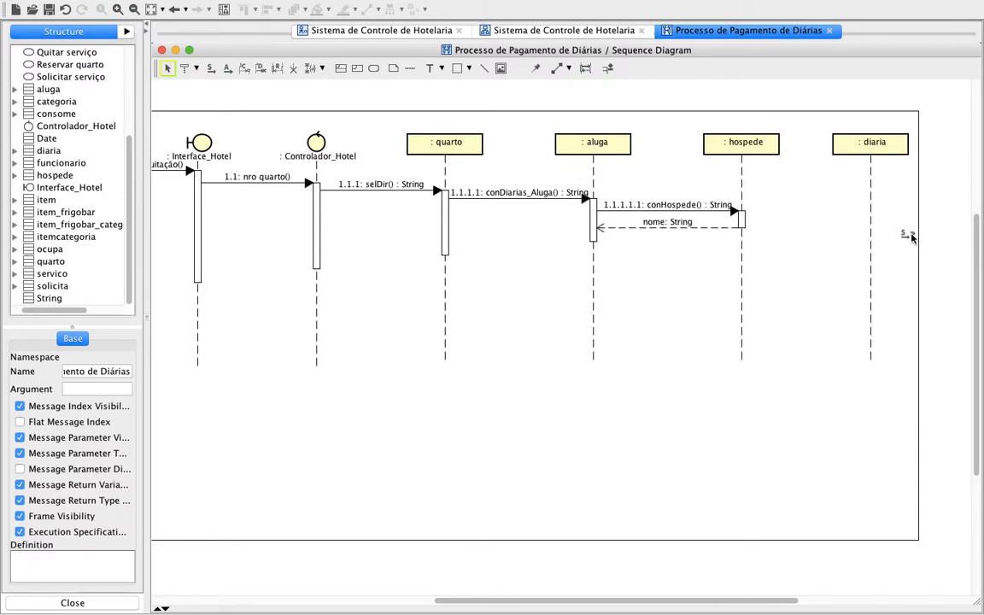
Draw a synchronous message con_Diaria() from aluga to diaria and add an unnamed reply message back to aluga
{"action": "left_click", "coordinate": [214, 69]}
{"action": "mouse_move", "coordinate": [594, 242]}
{"action": "left_mouse_down"}
{"action": "mouse_move", "coordinate": [885, 246]}
{"action": "mouse_move", "coordinate": [873, 247]}
{"action": "left_mouse_up"}
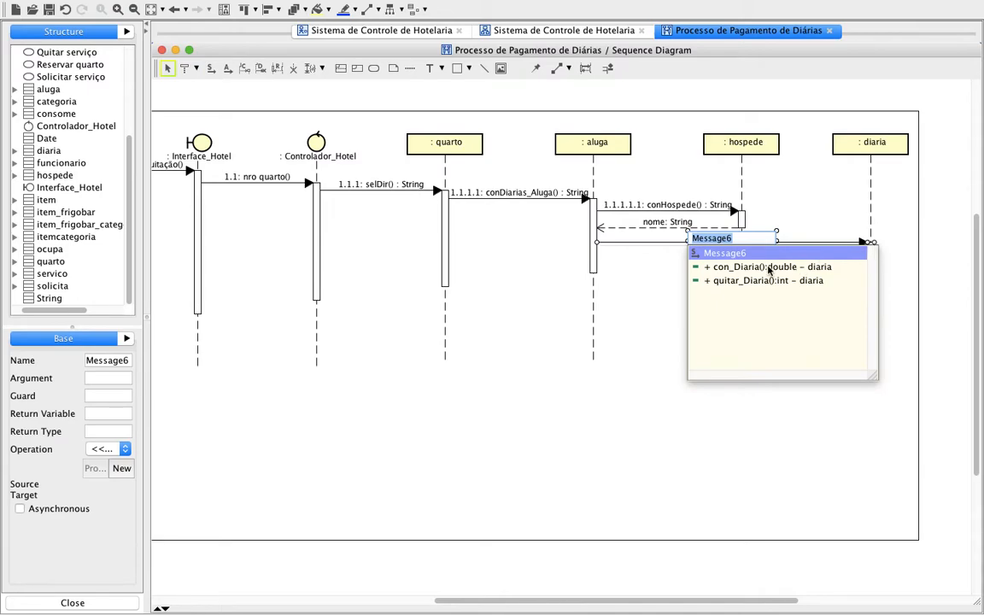
{"action": "left_click", "coordinate": [748, 270]}
{"action": "left_click", "coordinate": [768, 271]}
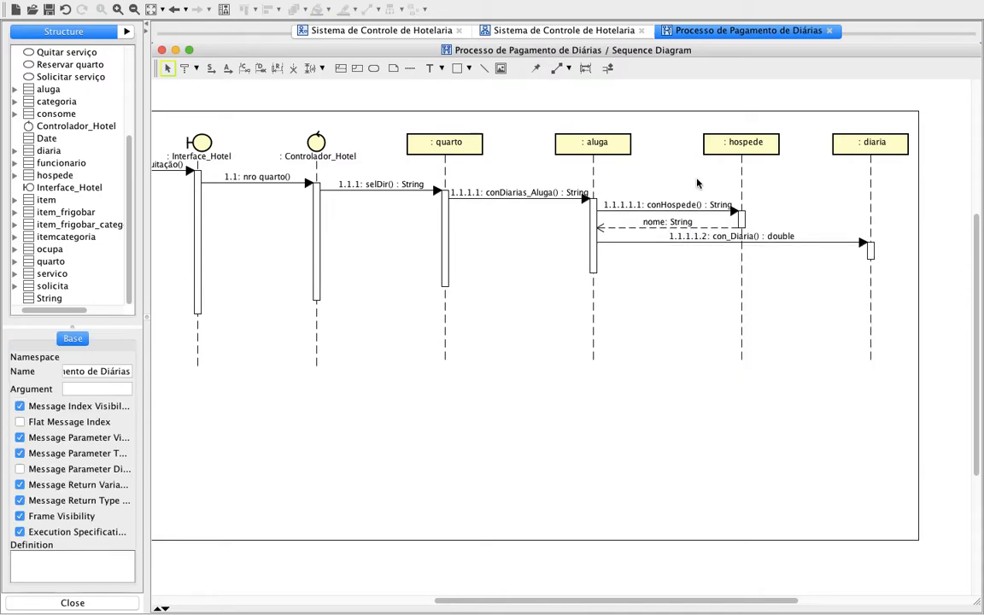
{"action": "left_click", "coordinate": [277, 69]}
{"action": "left_click", "coordinate": [870, 258]}
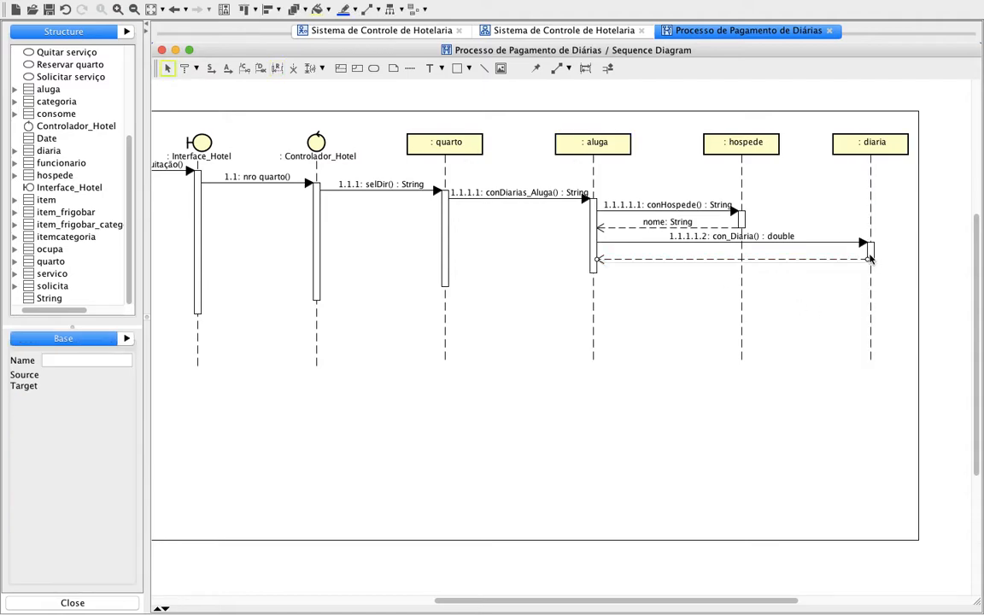
{"action": "left_click", "coordinate": [746, 456]}
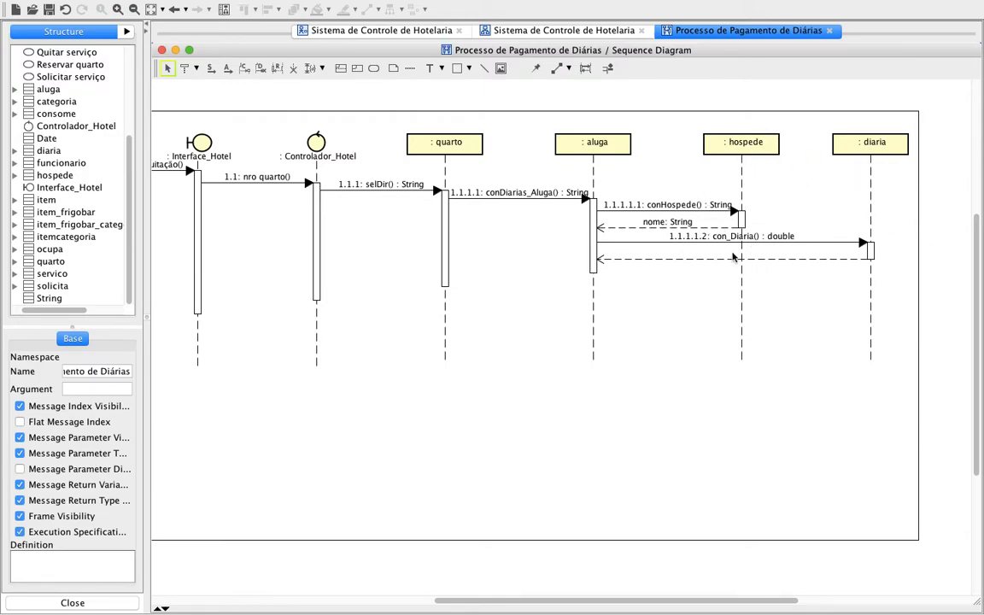
Draw a combined fragment around the diaria activation and set its operator to loop
{"action": "left_click", "coordinate": [341, 68]}
{"action": "left_click_drag", "start_coordinate": [753, 202], "coordinate": [915, 268]}
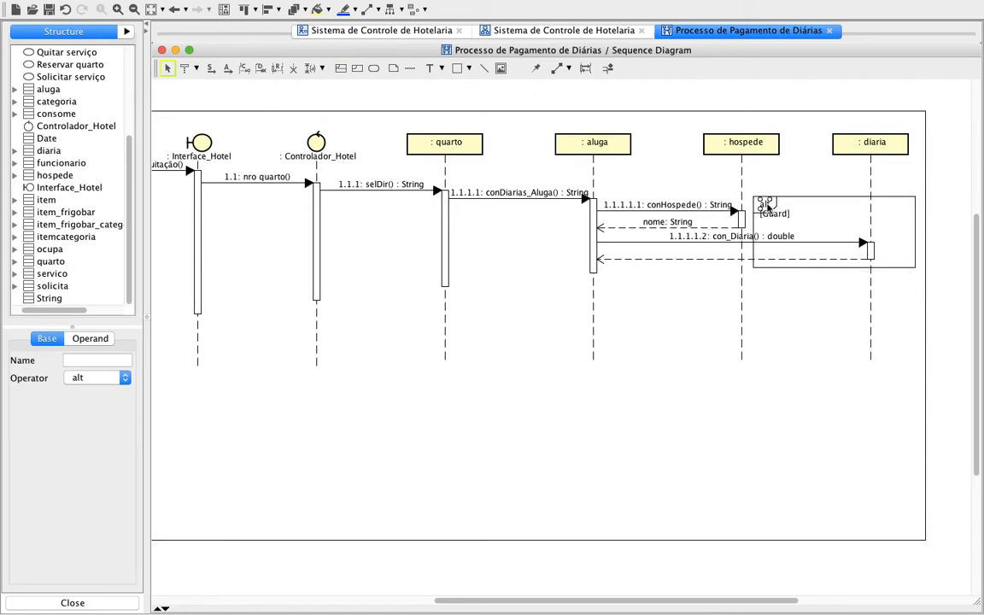
{"action": "left_click", "coordinate": [120, 378]}
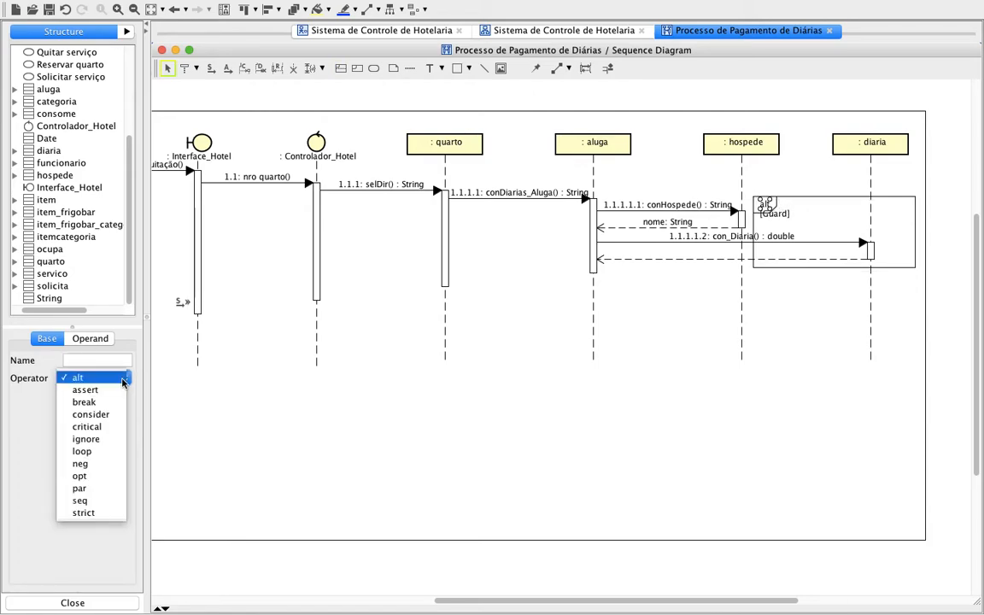
{"action": "left_click", "coordinate": [84, 451]}
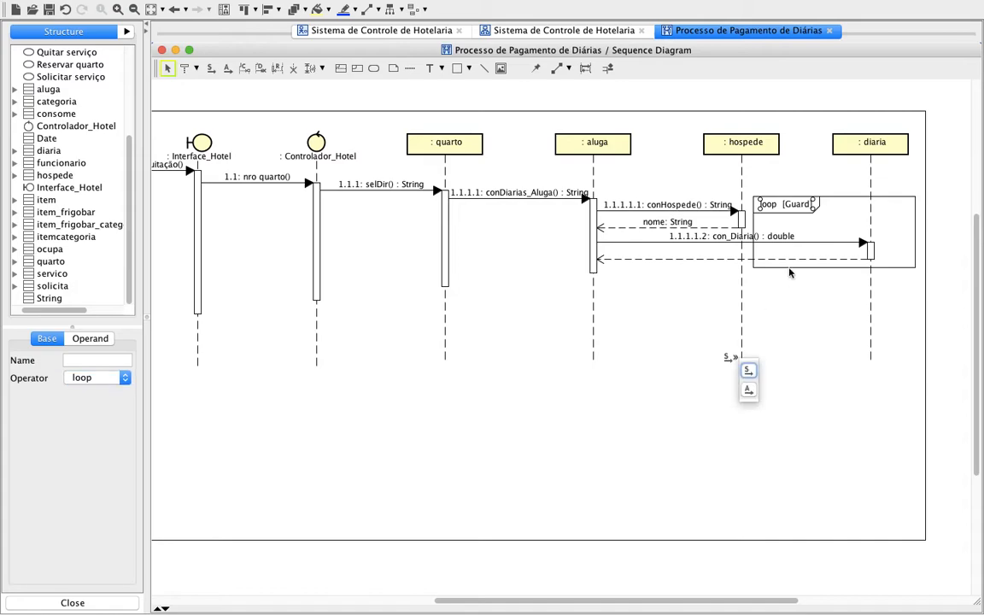
Move the loop fragment slightly upward around the diaria activation
{"action": "left_click", "coordinate": [816, 366]}
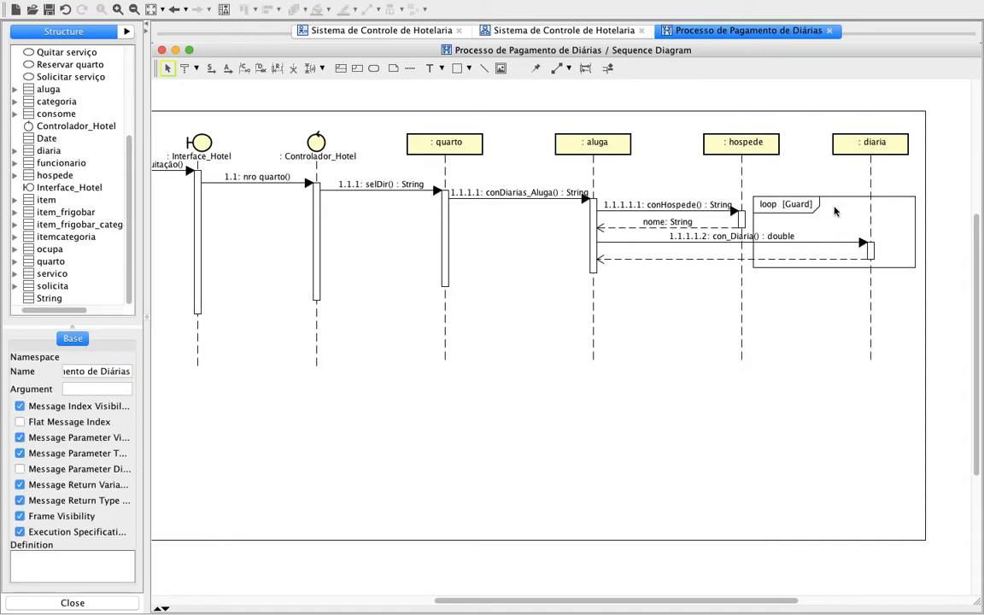
{"action": "left_click", "coordinate": [833, 197]}
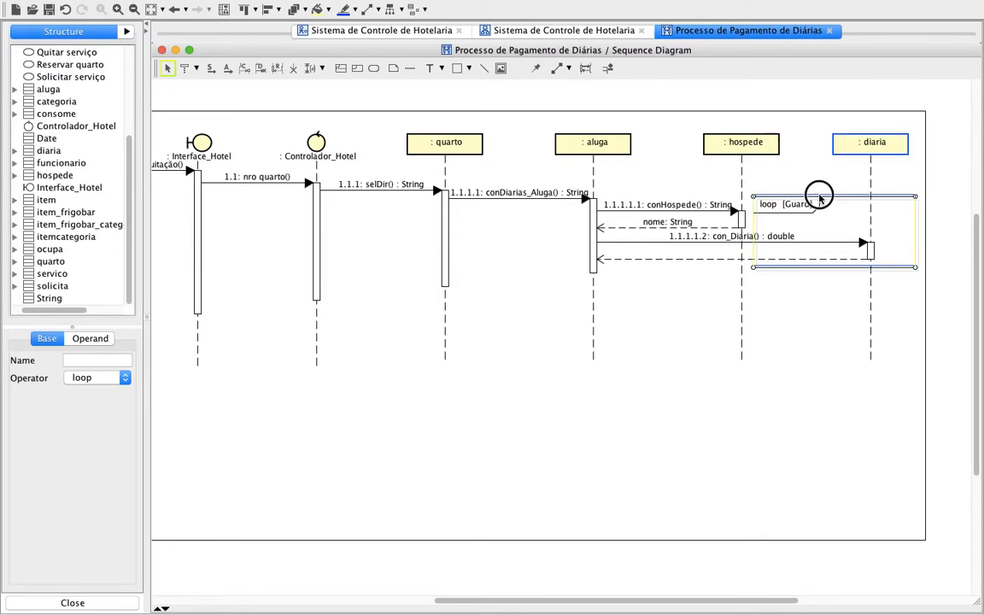
{"action": "left_click_drag", "start_coordinate": [815, 196], "coordinate": [804, 192]}
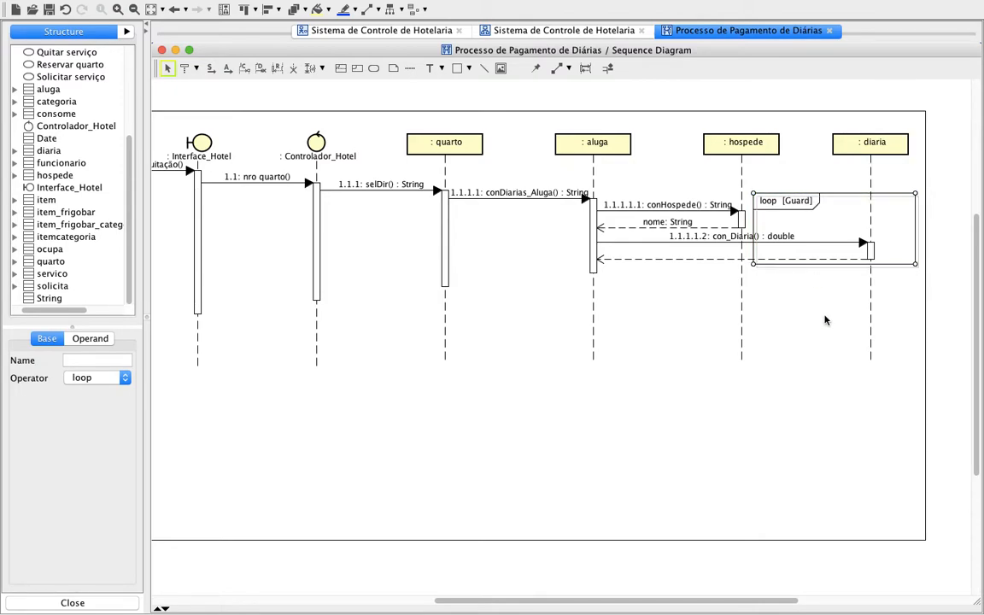
{"action": "left_click", "coordinate": [831, 332]}
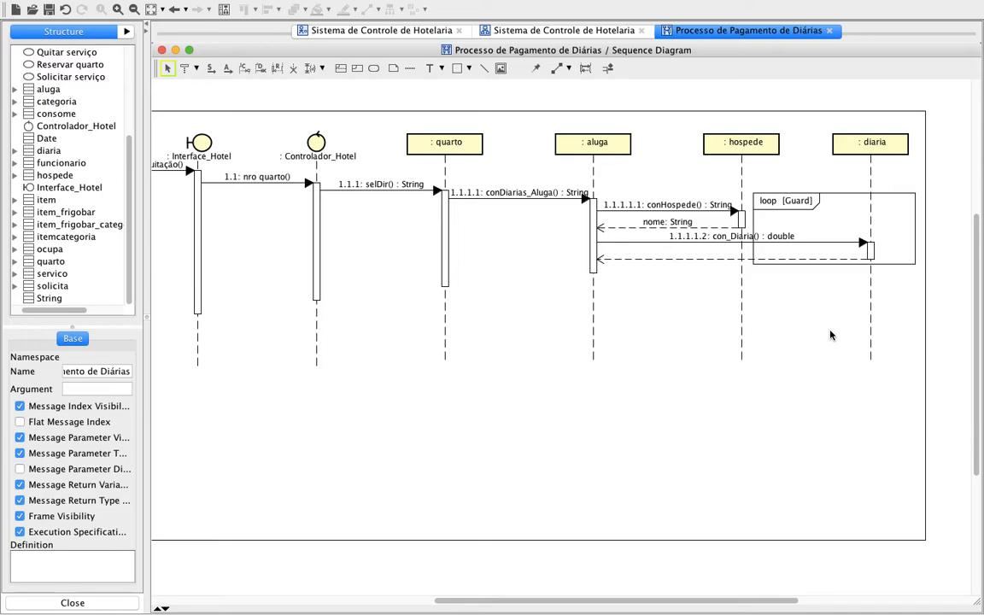
Set the guard of the loop fragment's operand to "para cada diaria"
{"action": "left_click", "coordinate": [800, 202]}
{"action": "left_click", "coordinate": [90, 340]}
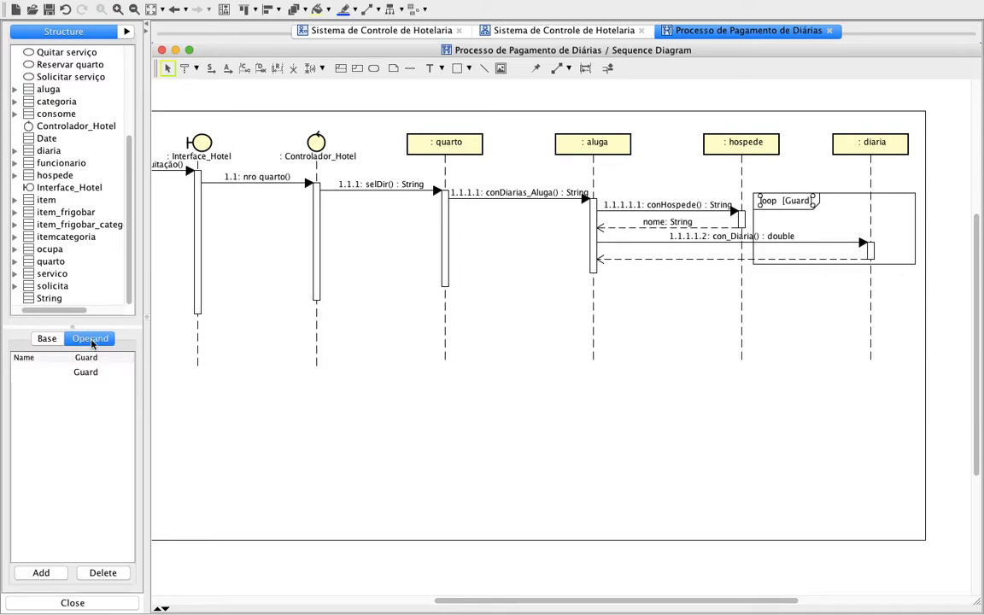
{"action": "left_click", "coordinate": [92, 378]}
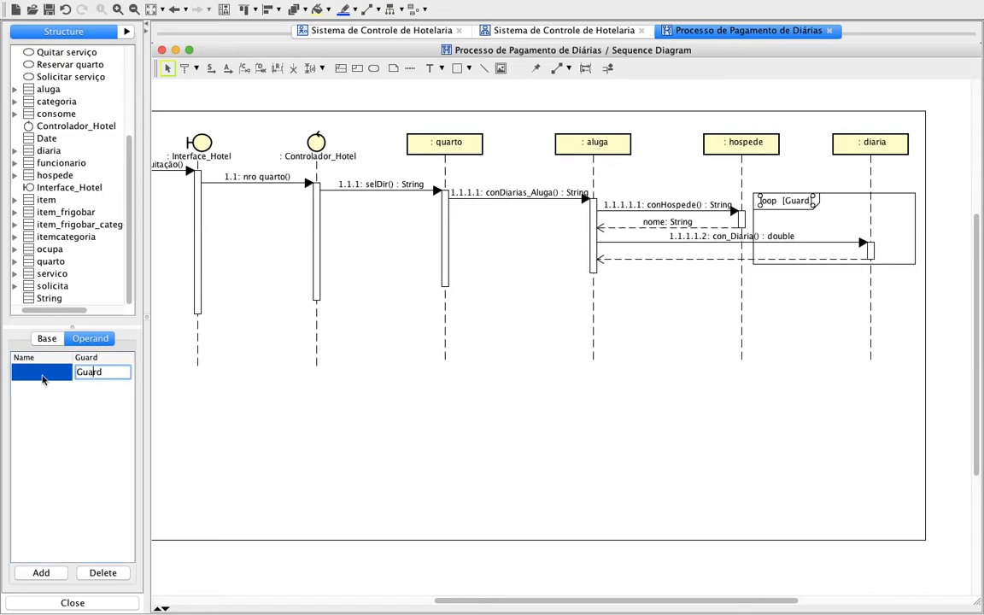
{"action": "left_click", "coordinate": [42, 379]}
{"action": "left_click", "coordinate": [101, 373]}
{"action": "key", "text": "BackSpace"}
{"action": "key", "text": "BackSpace"}
{"action": "key", "text": "BackSpace"}
{"action": "key", "text": "BackSpace"}
{"action": "type", "text": "para cada"}
{"action": "type", "text": " dia"}
{"action": "type", "text": "ria"}
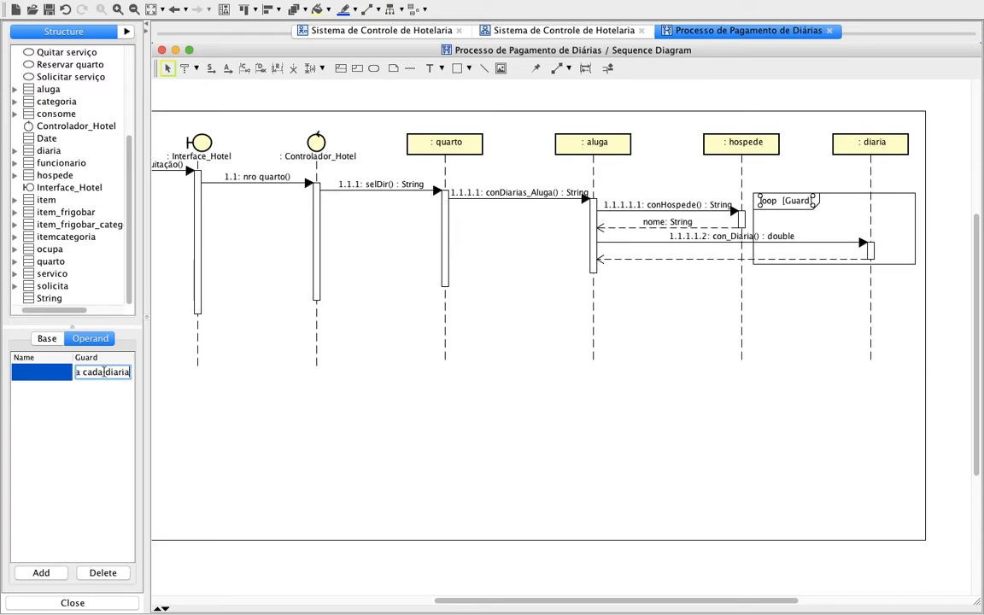
{"action": "left_click", "coordinate": [289, 393]}
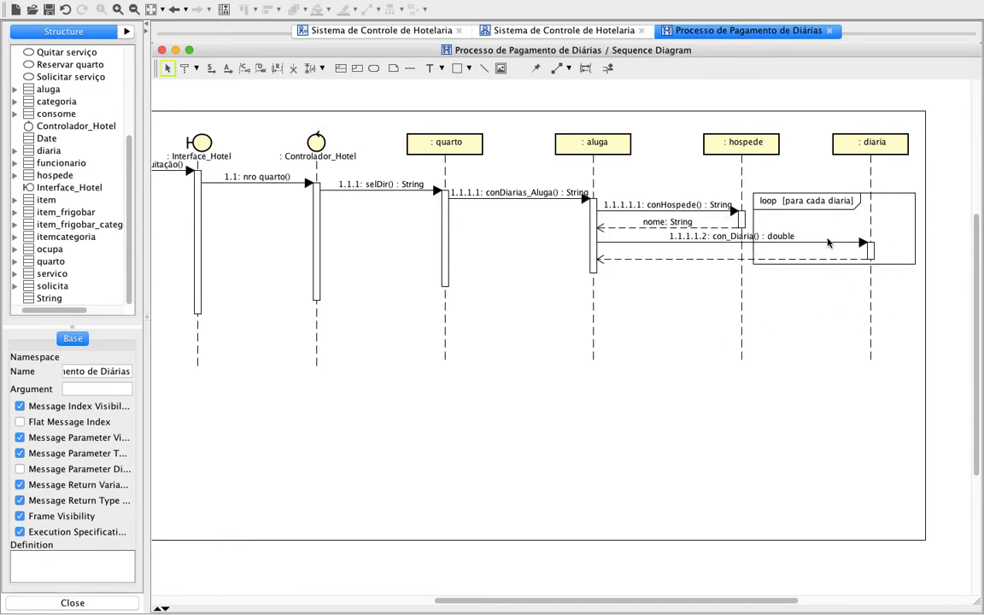
Name the reply from diaria to aluga "val_diaria:double" and check it against the diaria attributes in the class diagram
{"action": "left_click", "coordinate": [697, 259]}
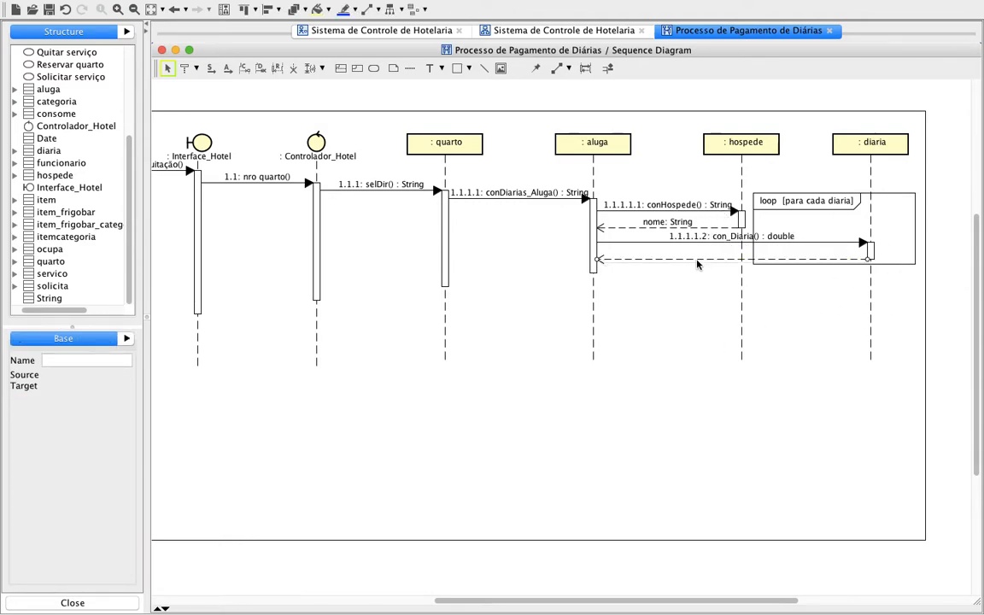
{"action": "left_click", "coordinate": [103, 360]}
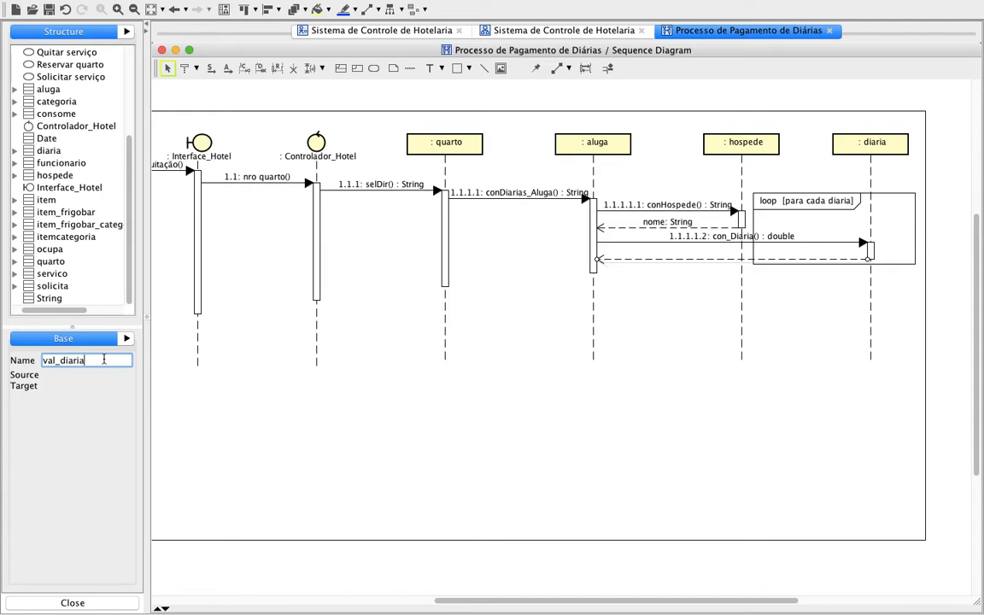
{"action": "type", "text": "val_diaria:double"}
{"action": "key", "text": "Return"}
{"action": "left_click", "coordinate": [511, 381]}
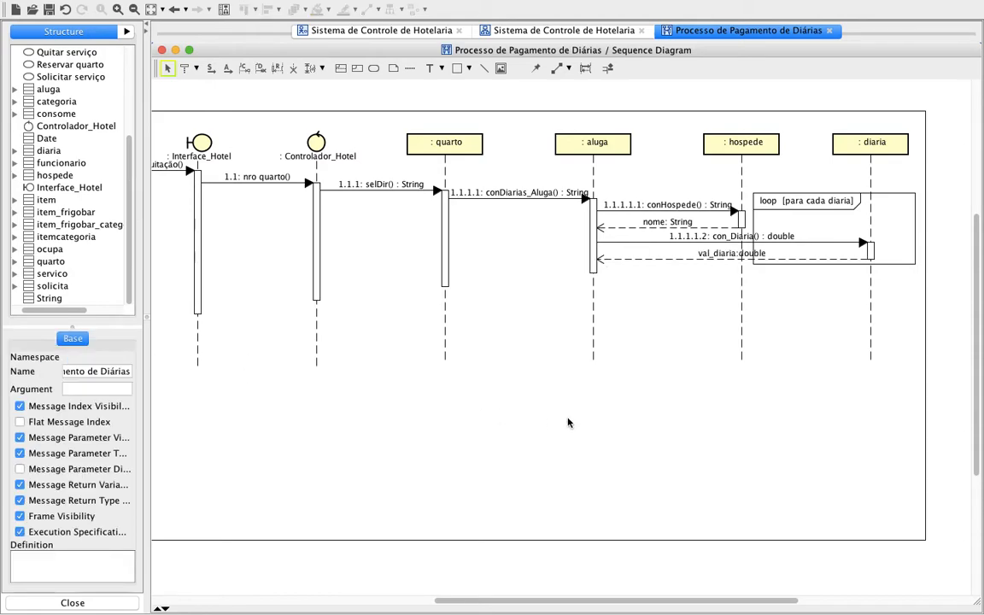
{"action": "left_click", "coordinate": [516, 31]}
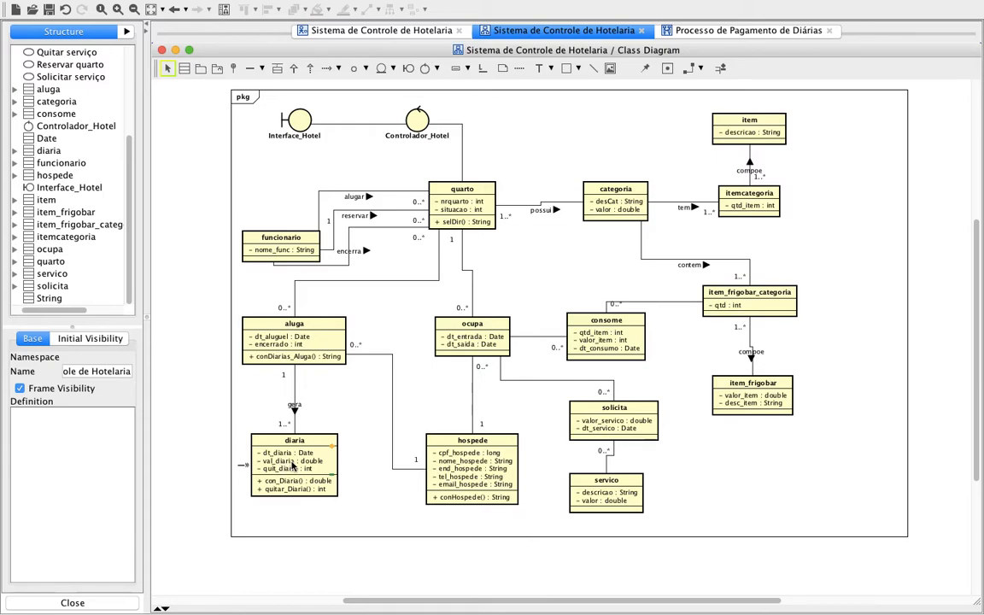
{"action": "left_click", "coordinate": [663, 30]}
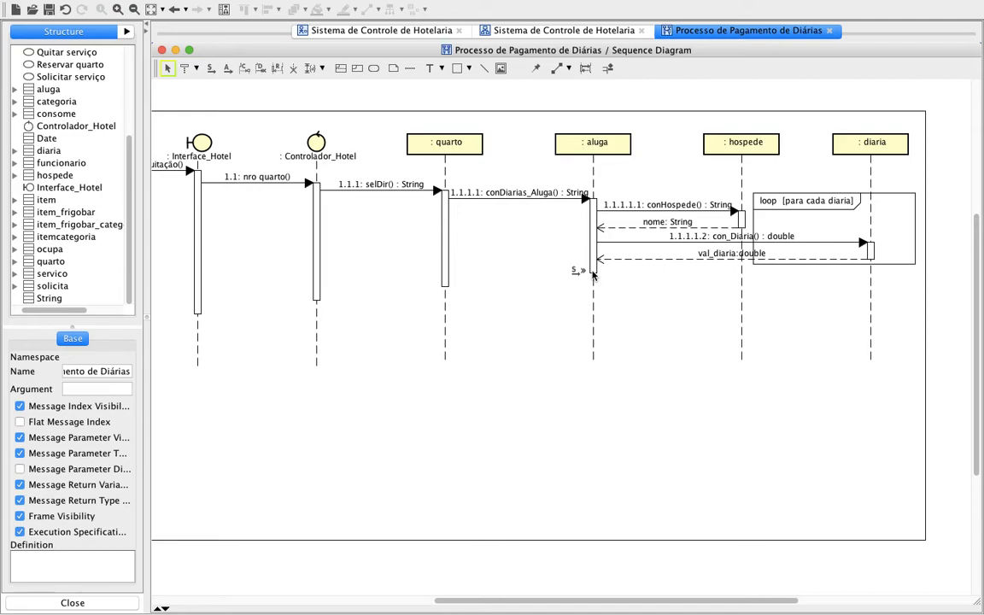
Add a reply message from the end of the aluga activation back to quarto and name it "diárias:String"
{"action": "left_click", "coordinate": [278, 68]}
{"action": "left_click_drag", "start_coordinate": [593, 272], "coordinate": [446, 272]}
{"action": "left_click", "coordinate": [517, 272]}
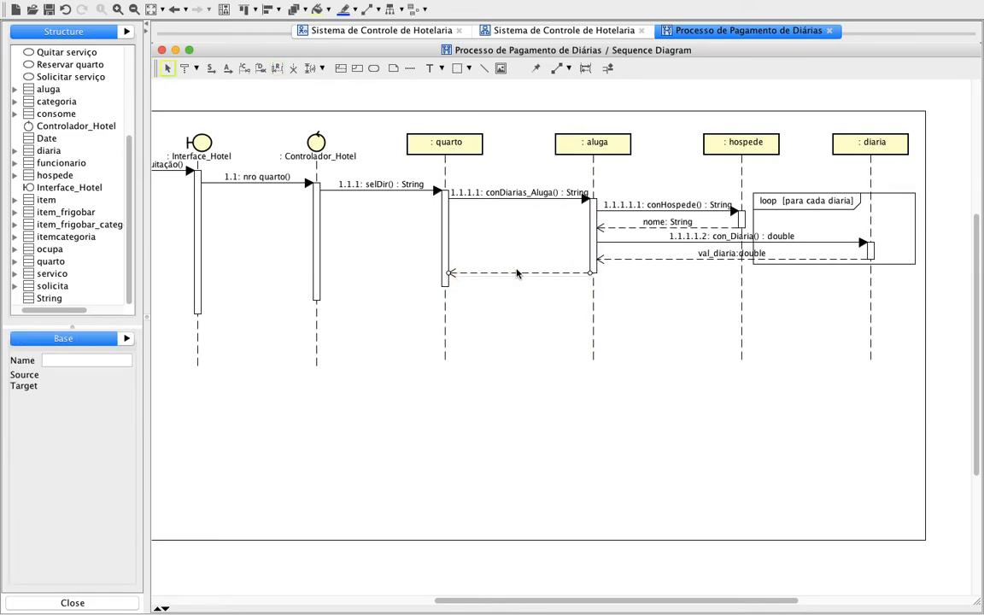
{"action": "left_click", "coordinate": [82, 360]}
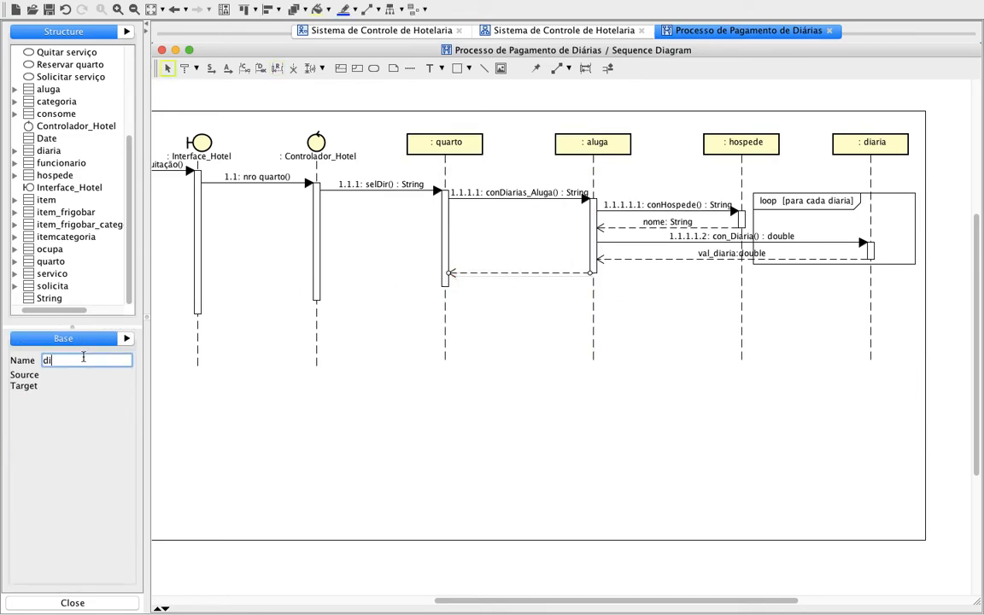
{"action": "type", "text": "diárias:String"}
{"action": "left_click", "coordinate": [370, 409]}
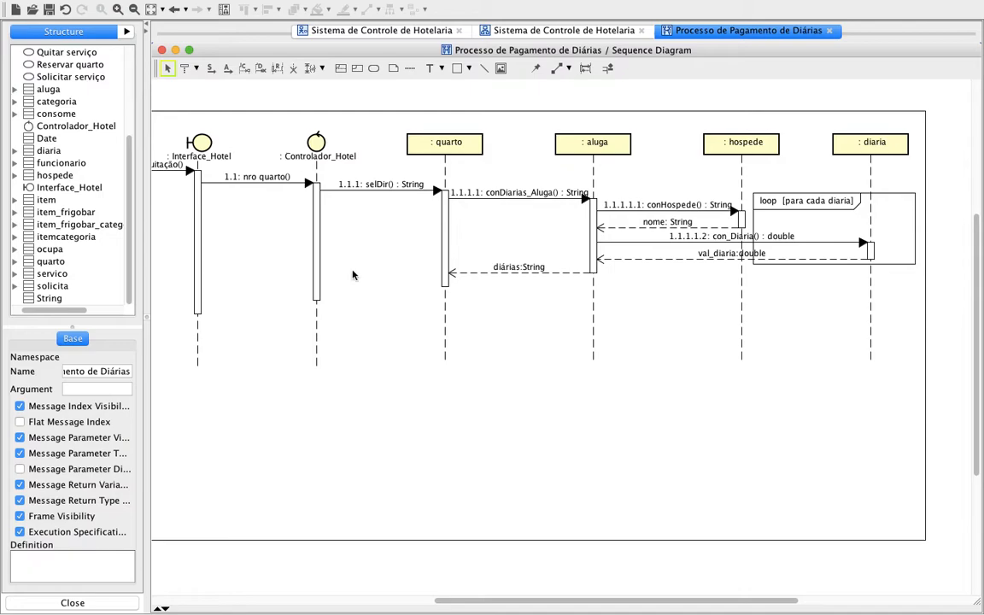
Add a reply message from quarto back to Controlador_Hotel and name it "diárias:String"
{"action": "left_click", "coordinate": [211, 69]}
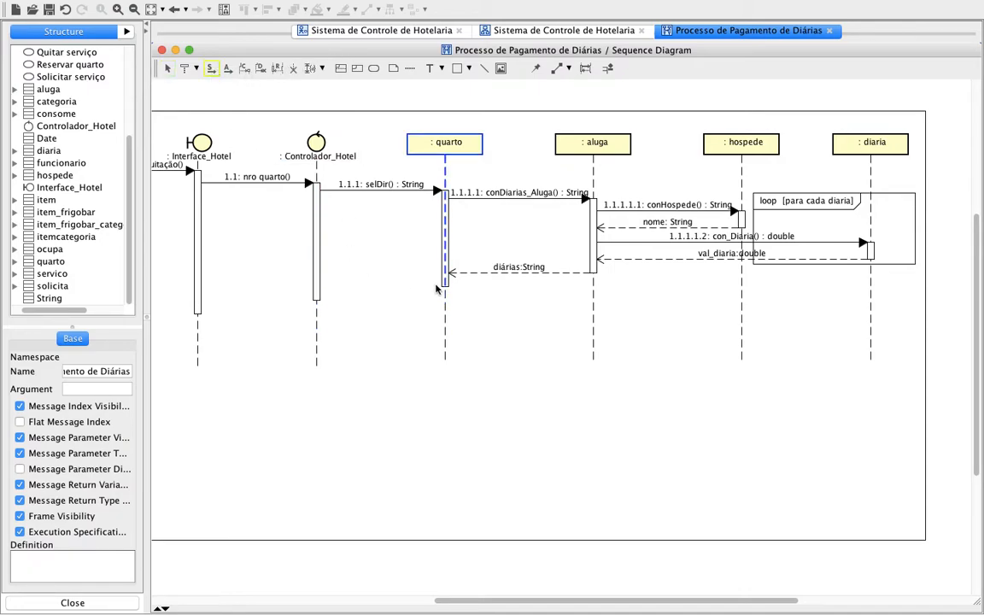
{"action": "left_click_drag", "start_coordinate": [445, 279], "coordinate": [318, 291]}
{"action": "left_click", "coordinate": [278, 70]}
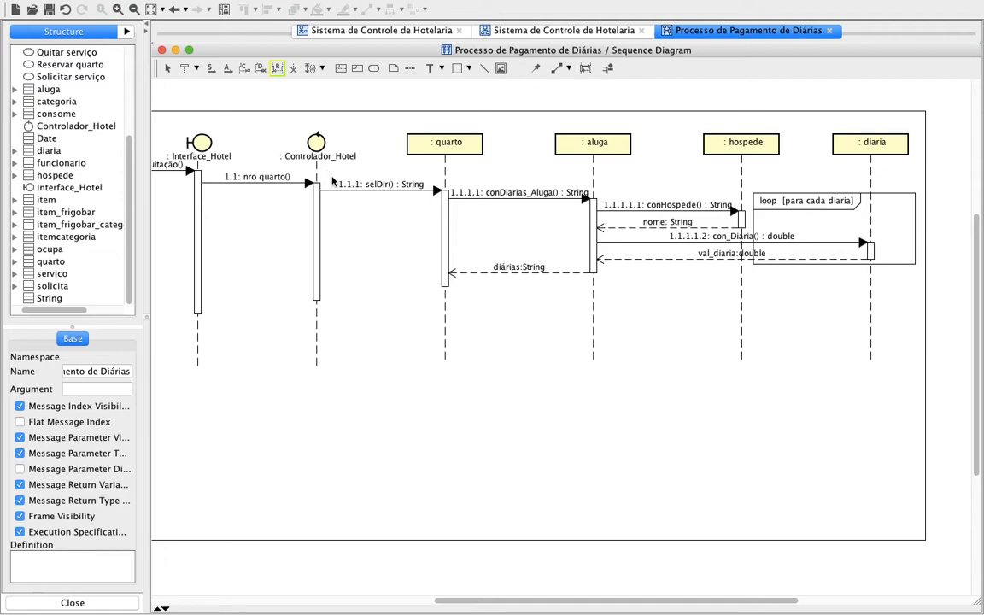
{"action": "left_click", "coordinate": [445, 280]}
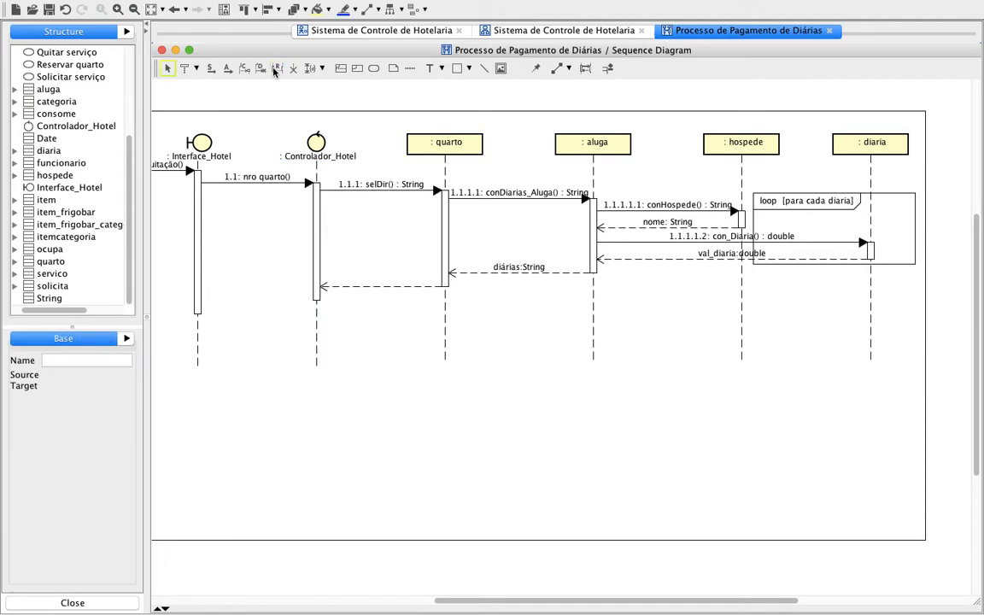
{"action": "left_click", "coordinate": [96, 360]}
{"action": "type", "text": "diárias:String"}
{"action": "key", "text": "Return"}
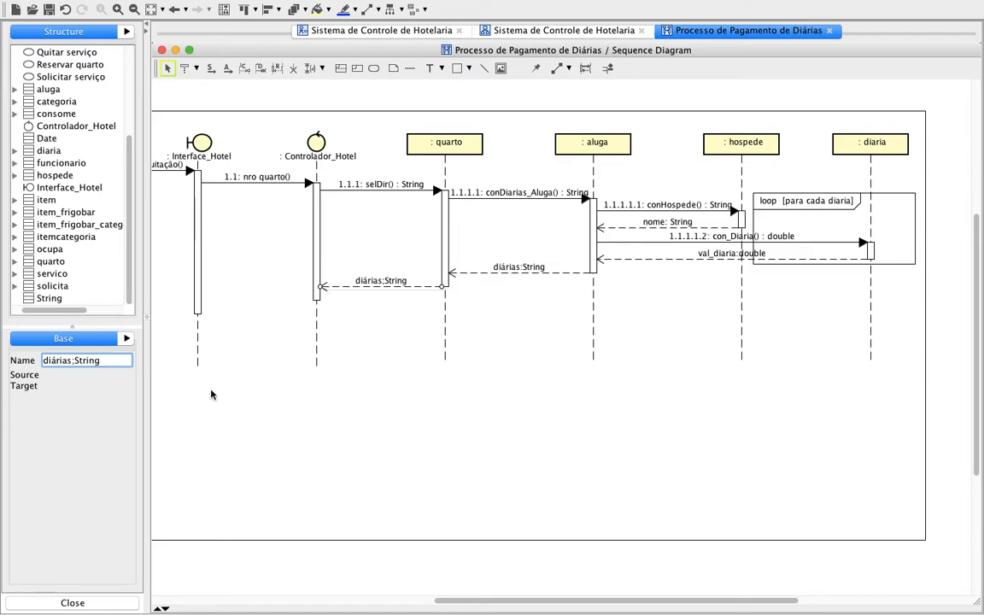
{"action": "left_click", "coordinate": [73, 362]}
{"action": "key", "text": "BackSpace"}
{"action": "type", "text": ":"}
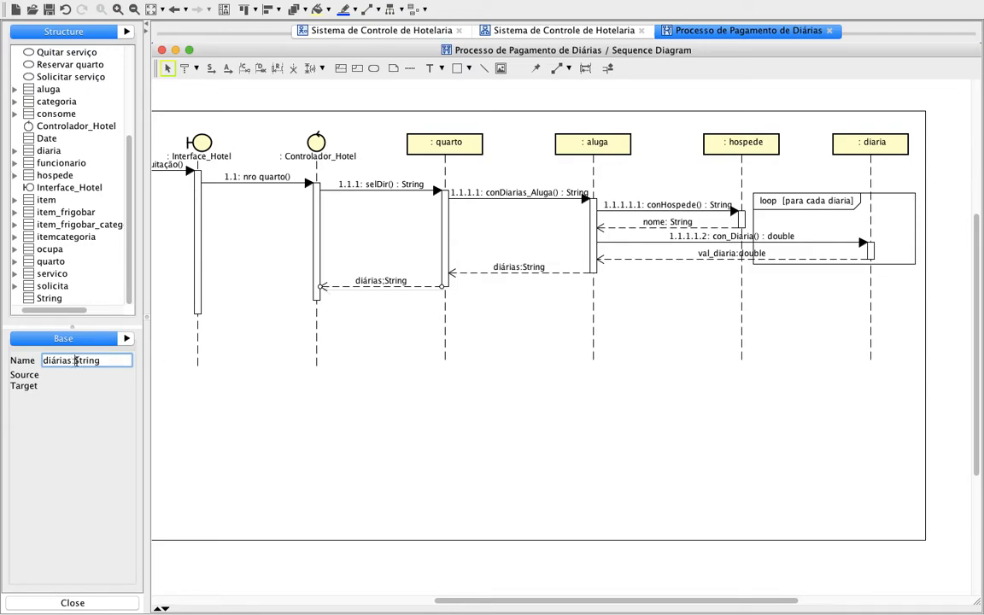
{"action": "left_click", "coordinate": [311, 397]}
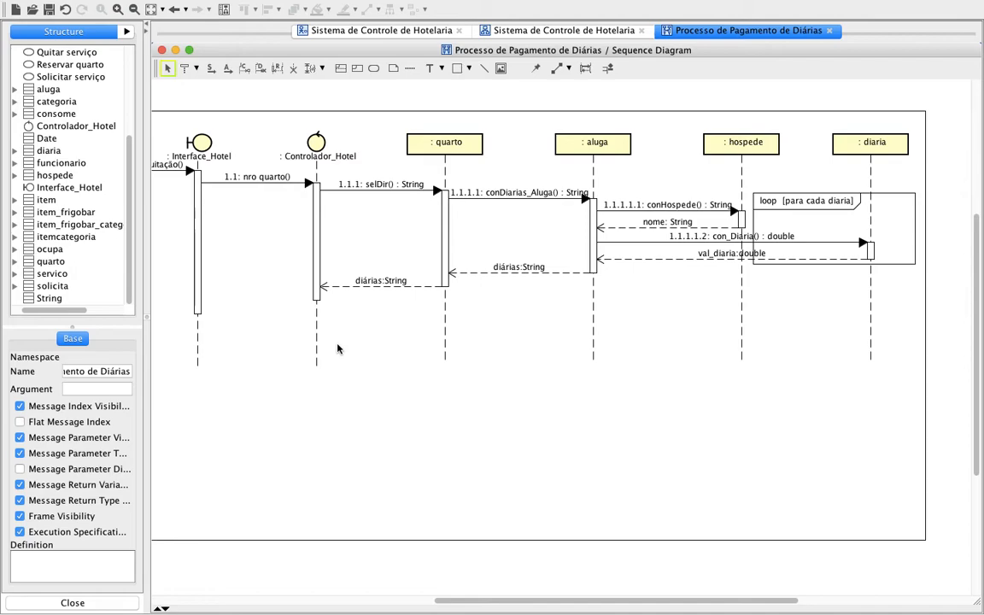
Draw a synchronous message from Controlador_Hotel to Interface_Hotel and name it "Apresentar diárias"
{"action": "scroll", "coordinate": [337, 349], "scroll_direction": "left", "scroll_amount": 3}
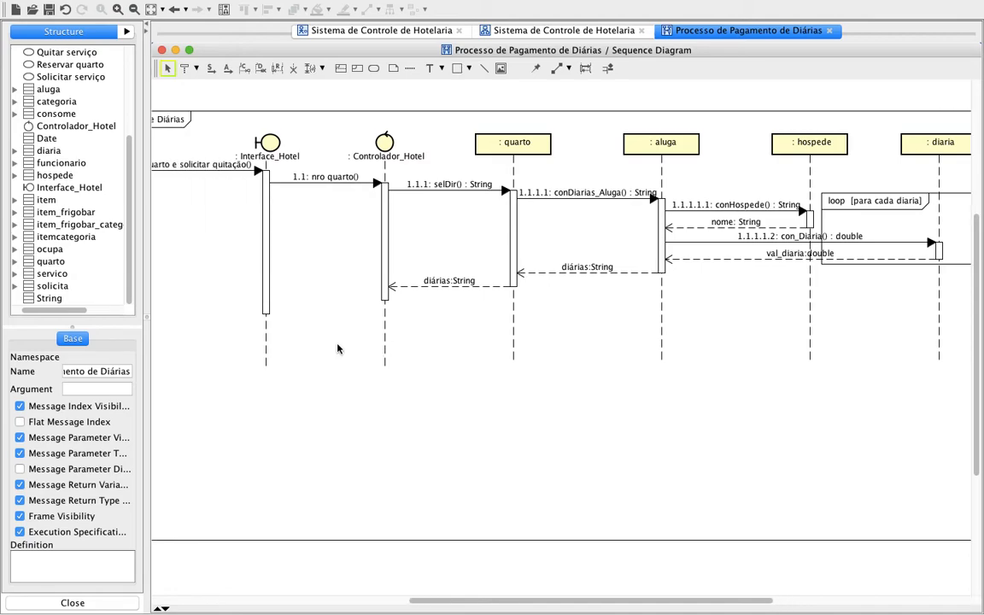
{"action": "left_click", "coordinate": [210, 68]}
{"action": "left_click_drag", "start_coordinate": [385, 363], "coordinate": [266, 308]}
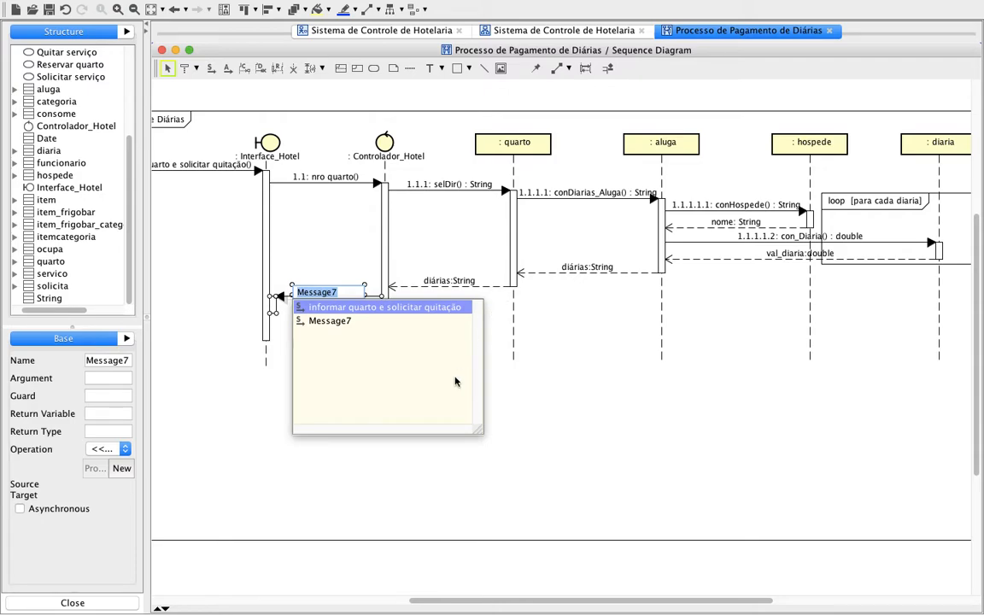
{"action": "type", "text": "Apresenata"}
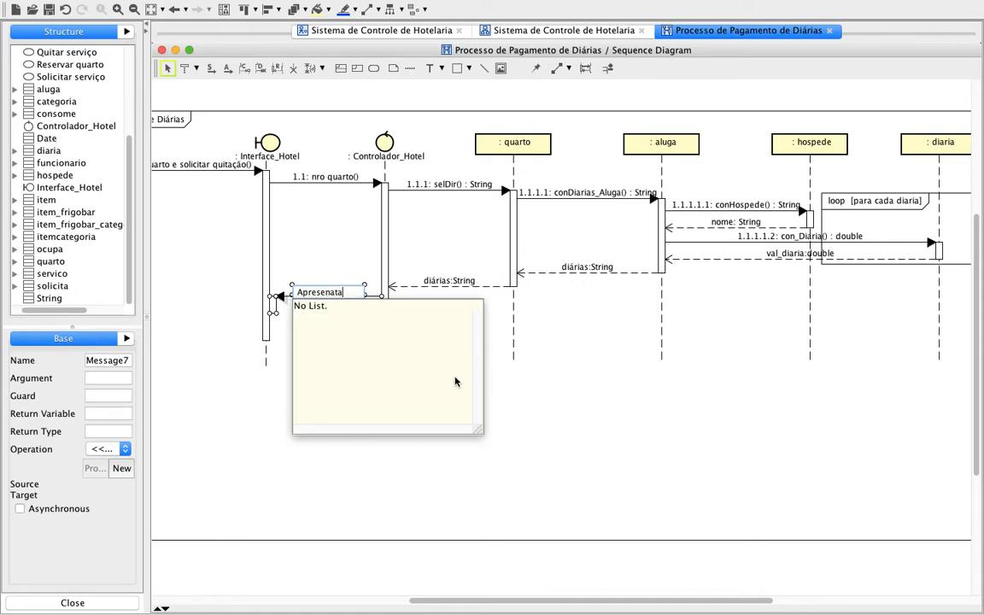
{"action": "key", "text": "BackSpace"}
{"action": "key", "text": "BackSpace"}
{"action": "key", "text": "BackSpace"}
{"action": "type", "text": "tar diárias"}
{"action": "key", "text": "Return"}
{"action": "left_click", "coordinate": [598, 488]}
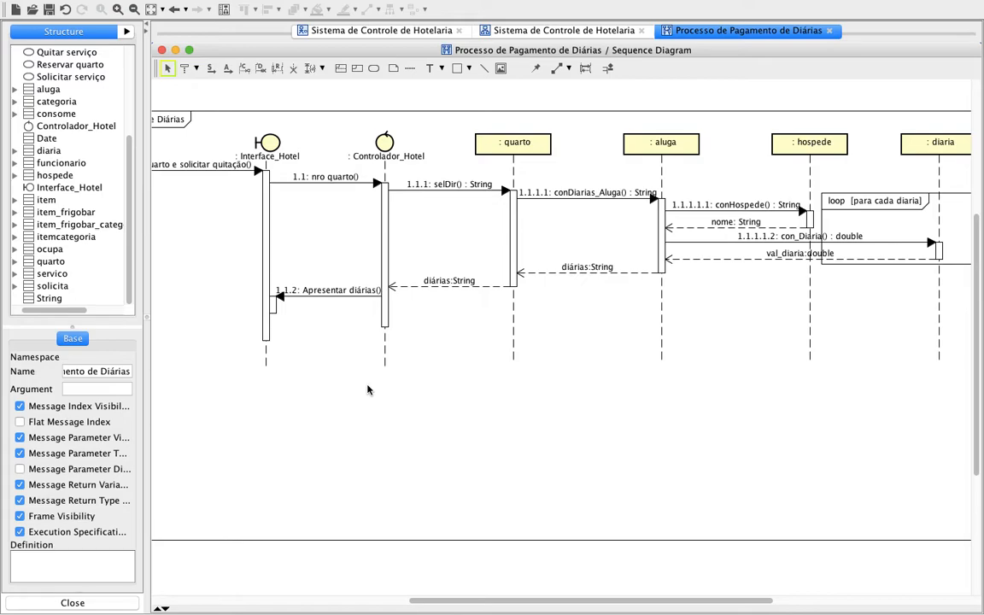
Draw a synchronous message from Funcionario to Interface_Hotel below the existing messages and name it "Quitar diárias"
{"action": "scroll", "coordinate": [367, 390], "scroll_direction": "left", "scroll_amount": 5}
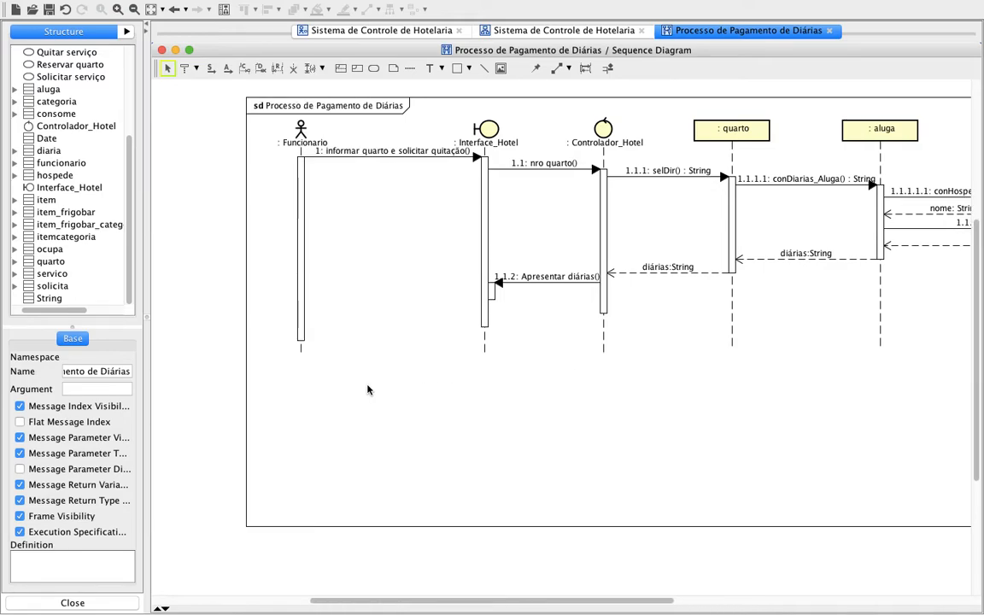
{"action": "left_click", "coordinate": [211, 71]}
{"action": "left_click", "coordinate": [247, 317]}
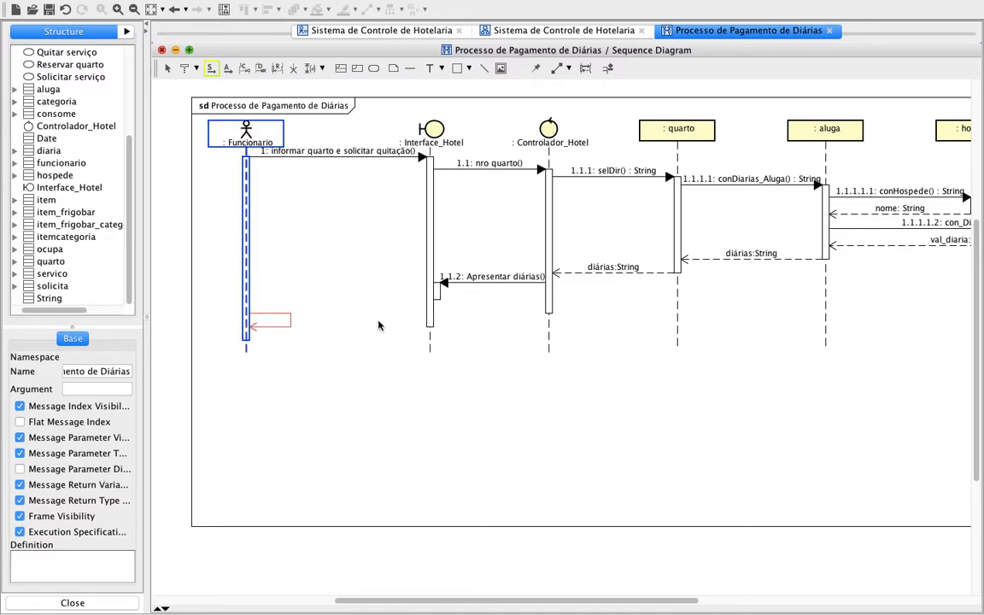
{"action": "left_click", "coordinate": [434, 325]}
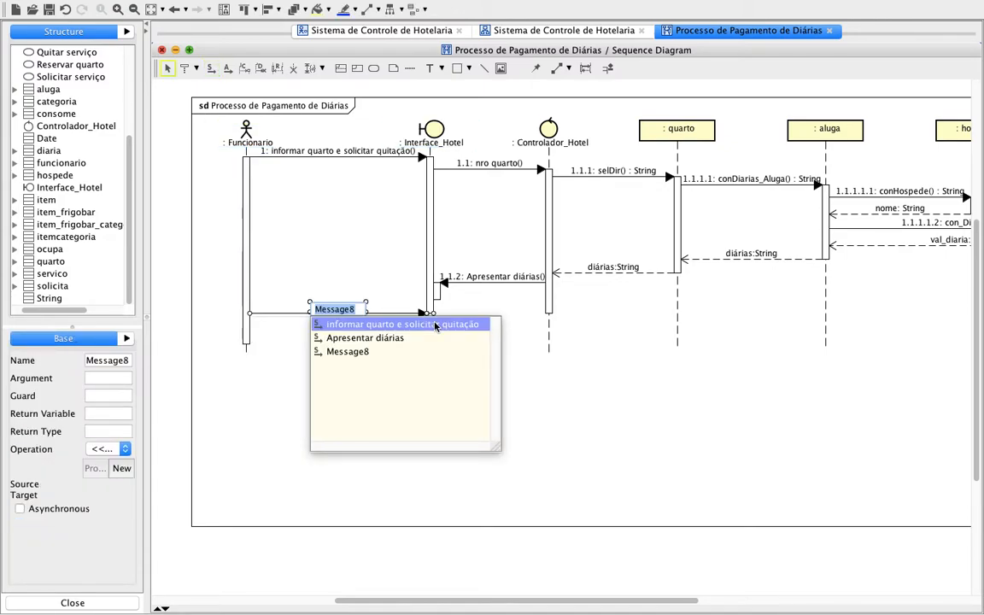
{"action": "type", "text": "Quitar diárias"}
{"action": "key", "text": "Return"}
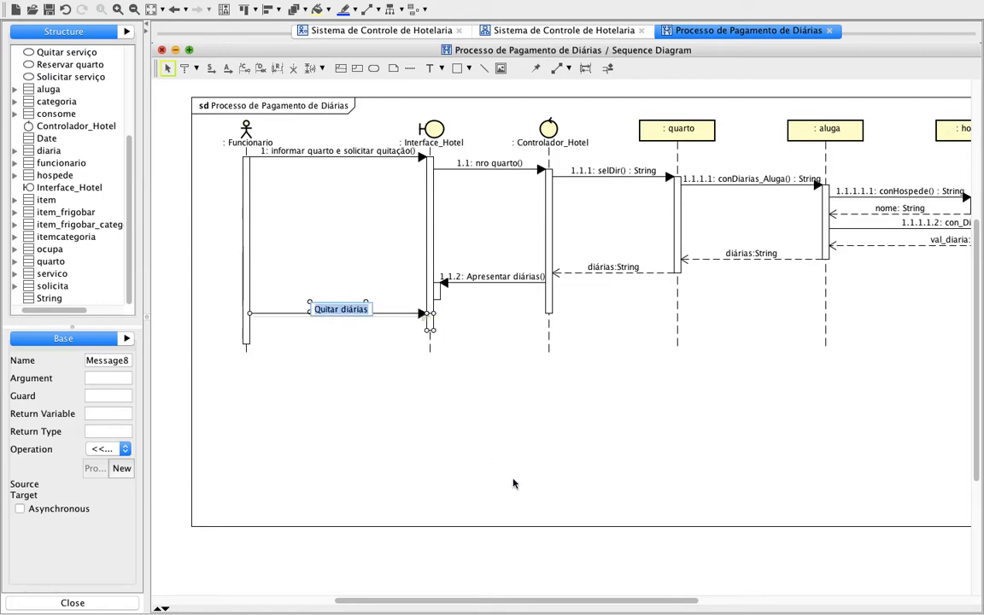
{"action": "left_click", "coordinate": [513, 484]}
Draw a synchronous message from Interface_Hotel to Controlador_Hotel and name it "Quitar diárias"
{"action": "left_click", "coordinate": [212, 68]}
{"action": "left_click_drag", "start_coordinate": [430, 318], "coordinate": [538, 319]}
{"action": "type", "text": "Quitar"}
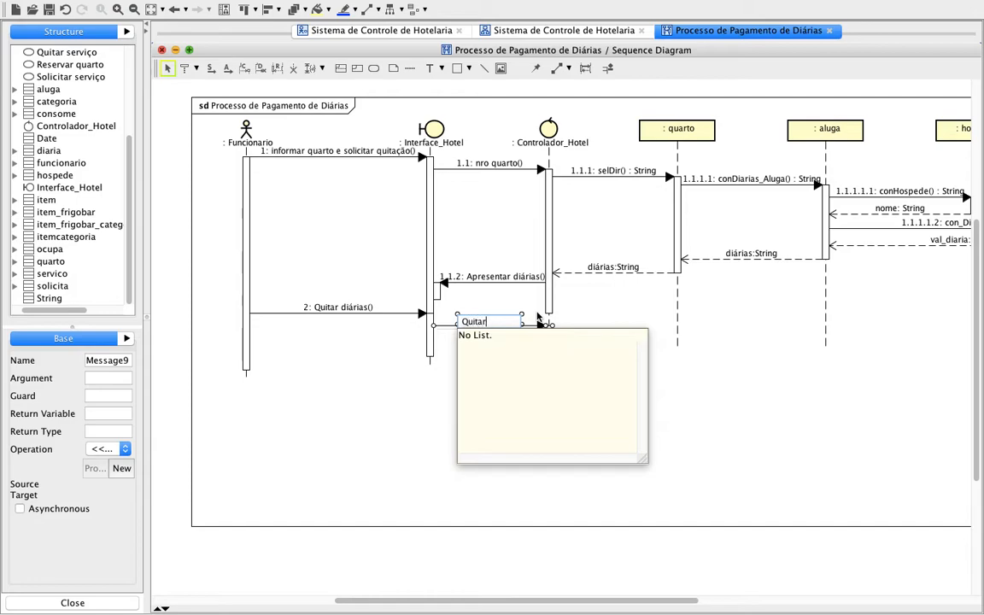
{"action": "type", "text": " diárias"}
{"action": "key", "text": "Return"}
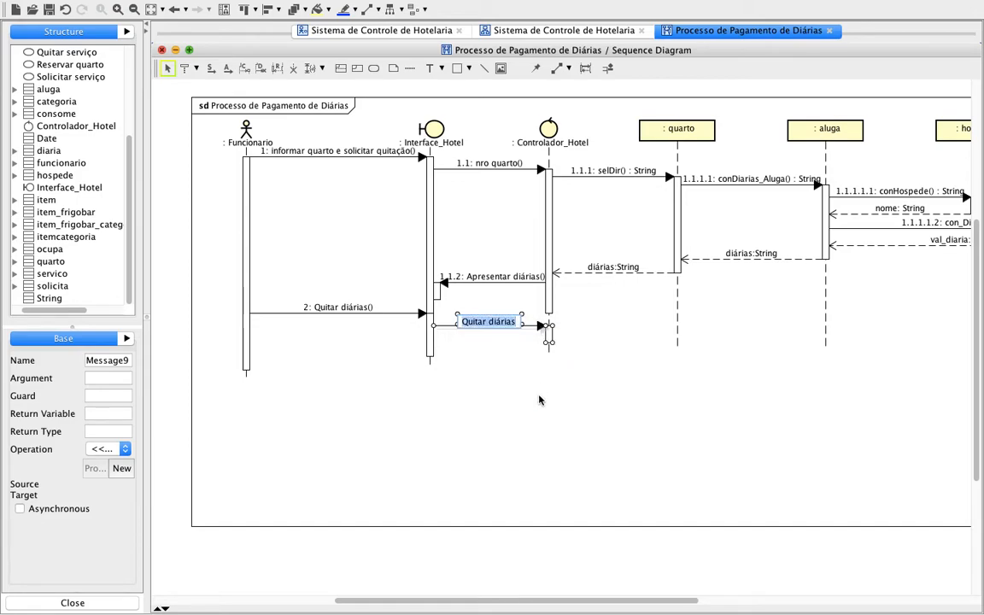
{"action": "left_click", "coordinate": [539, 410]}
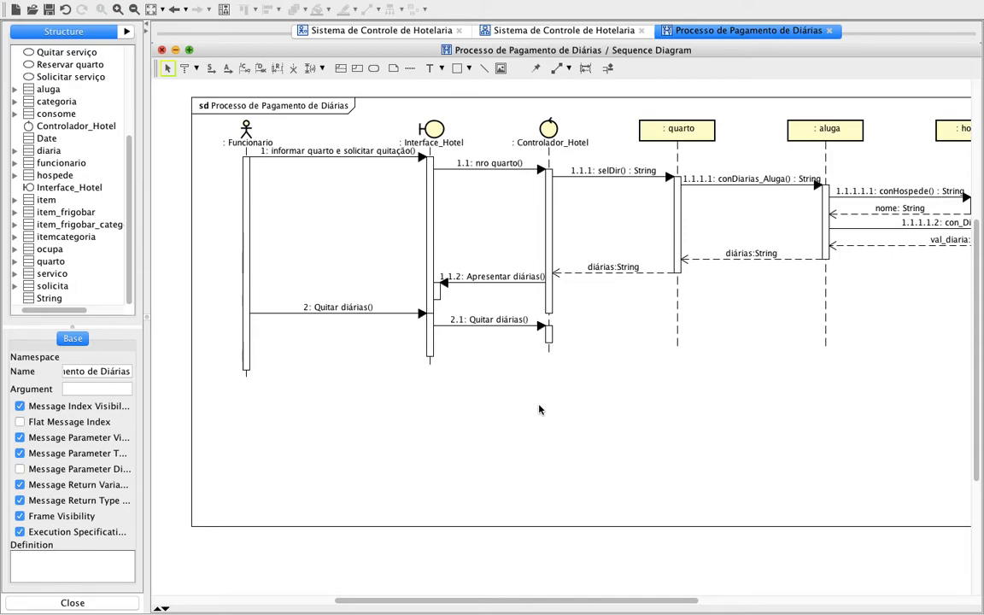
Check the class diagram for the classes and operations involved in settling diárias, and return to the sequence diagram
{"action": "left_click", "coordinate": [554, 31]}
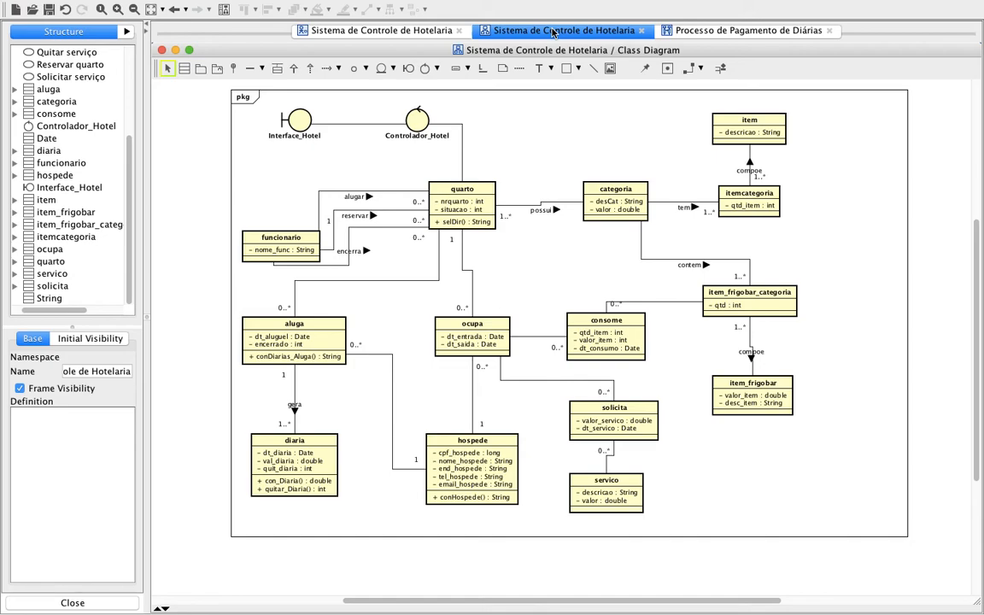
{"action": "left_click", "coordinate": [688, 30]}
{"action": "scroll", "coordinate": [610, 411], "scroll_direction": "right", "scroll_amount": 3}
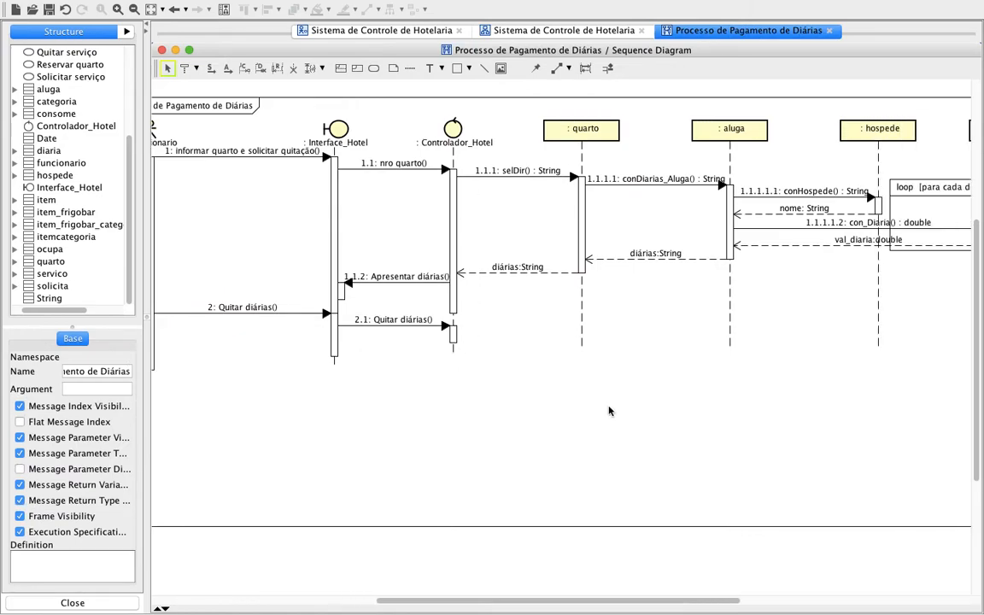
Draw a synchronous message from Controlador_Hotel's Quitar diárias activation to the diaria lifeline and assign it the operation quitar_Diaria():int
{"action": "scroll", "coordinate": [610, 411], "scroll_direction": "right", "scroll_amount": 2}
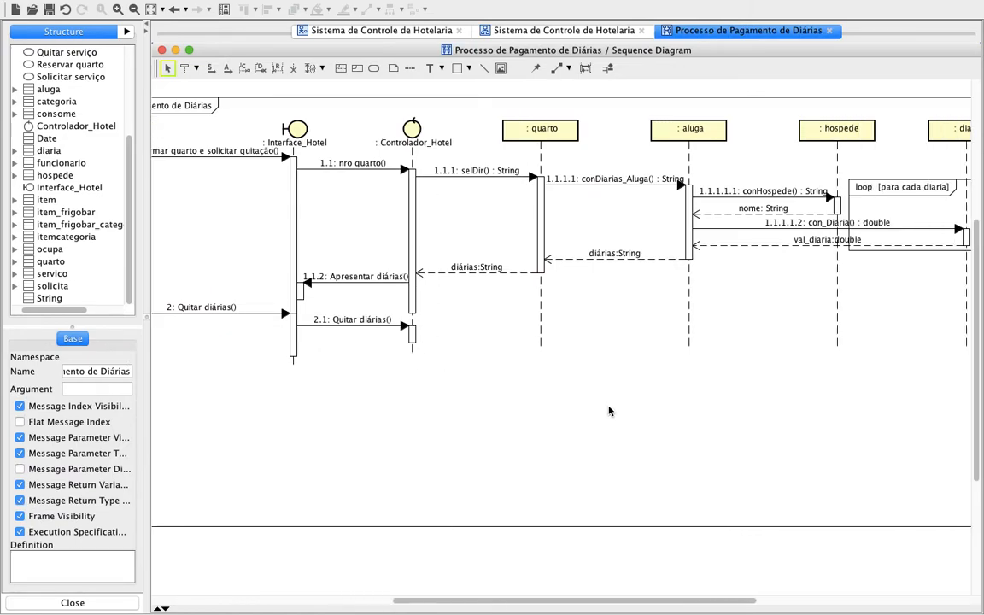
{"action": "left_click", "coordinate": [210, 69]}
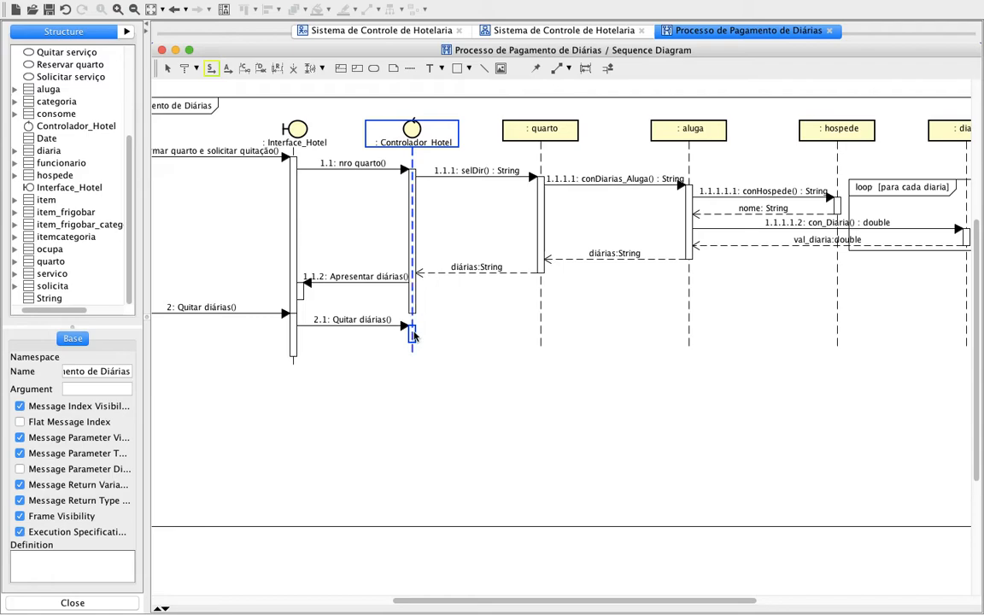
{"action": "scroll", "coordinate": [686, 336], "scroll_direction": "right", "scroll_amount": 5}
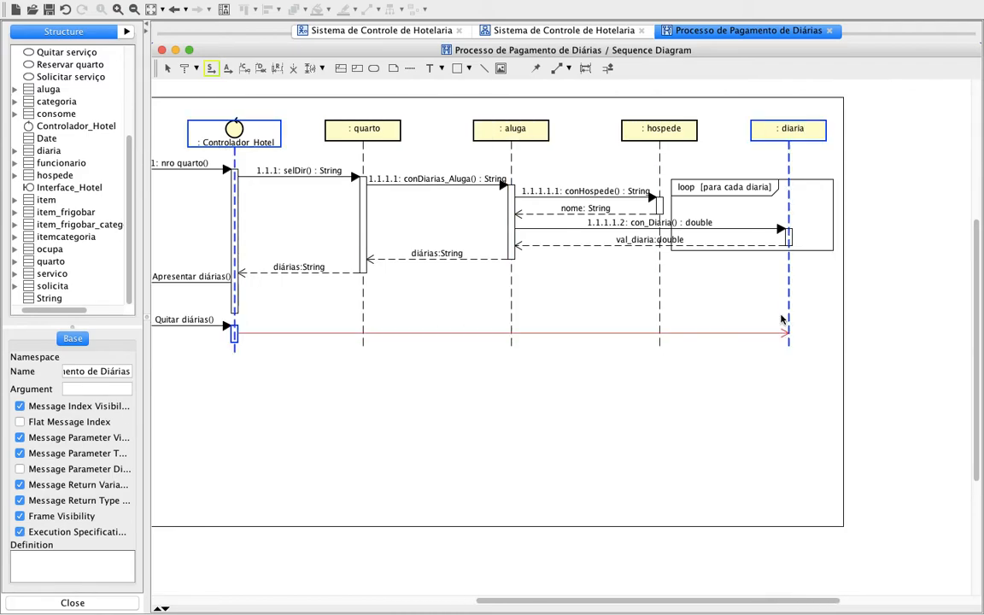
{"action": "left_click", "coordinate": [781, 320]}
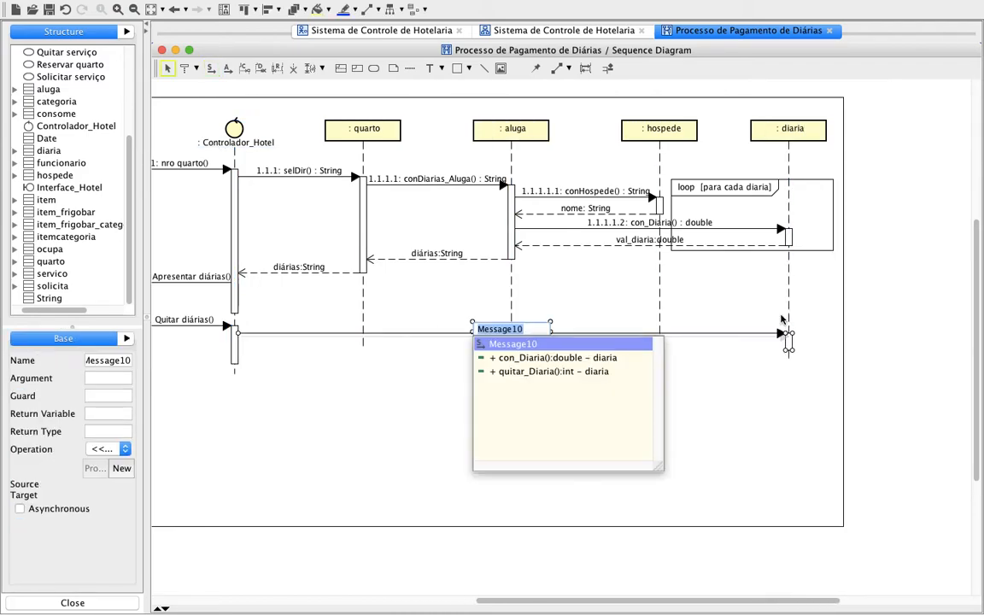
{"action": "left_click", "coordinate": [551, 373]}
{"action": "left_click", "coordinate": [550, 377]}
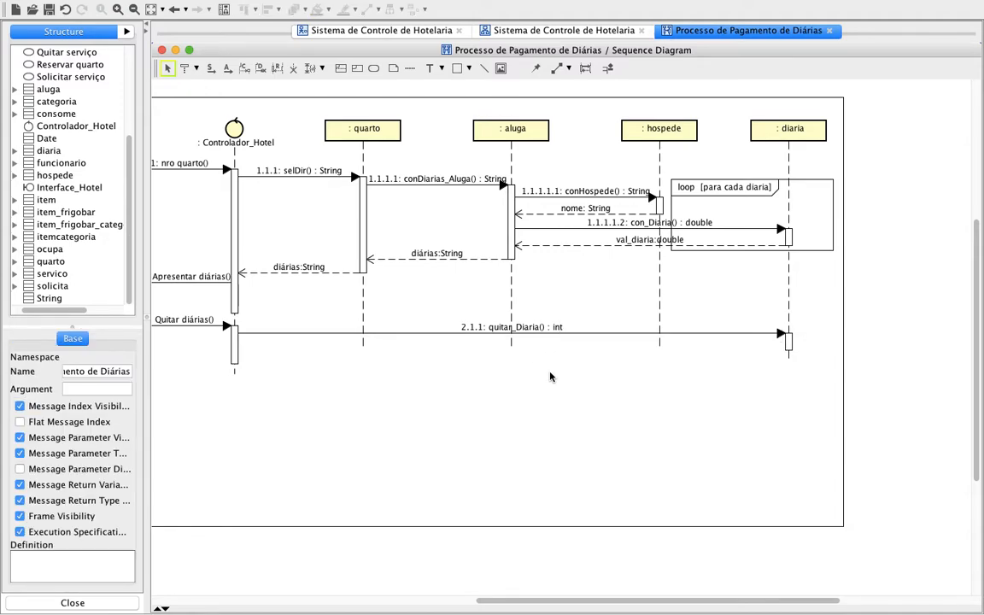
Add a reply message to quitar_Diaria from diaria back to Controlador_Hotel and name it "verdadeiro:int"
{"action": "left_click", "coordinate": [277, 68]}
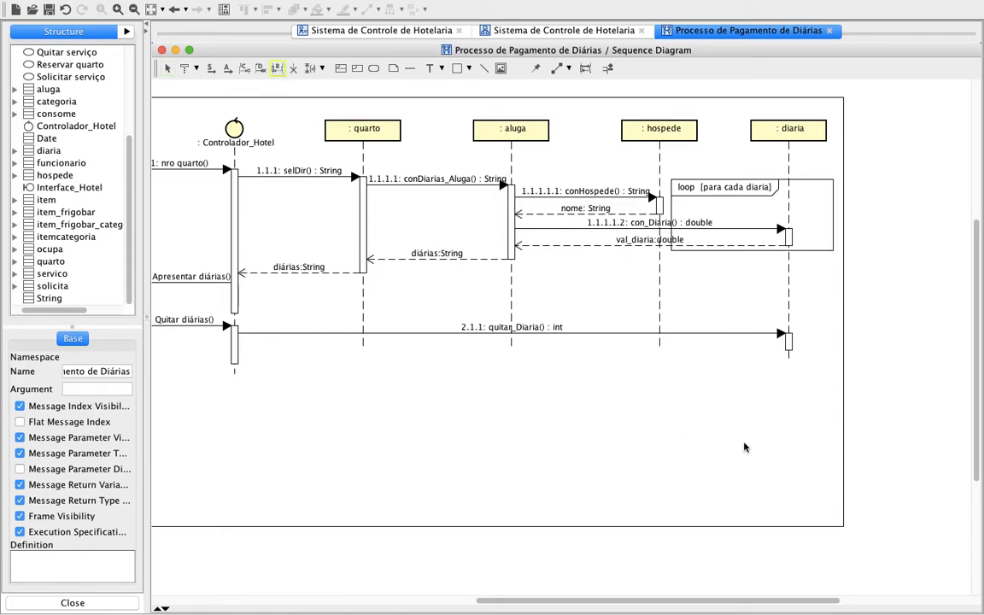
{"action": "left_click", "coordinate": [787, 348]}
{"action": "left_click", "coordinate": [98, 360]}
{"action": "type", "text": "verdadeiro"}
{"action": "key", "text": "Return"}
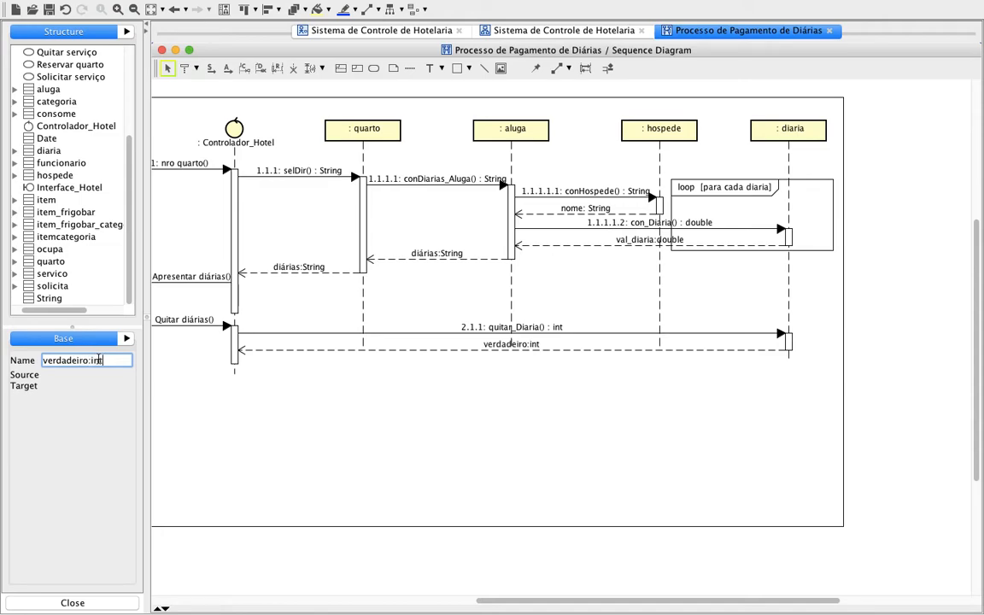
{"action": "left_click", "coordinate": [406, 422]}
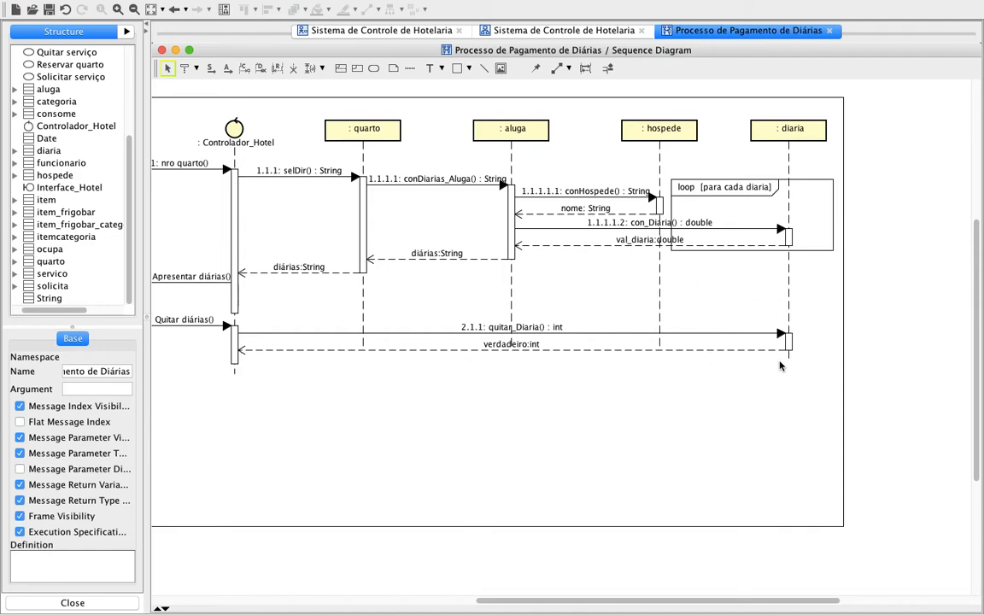
Draw a combined fragment around diaria's quitar_Diaria activation and set its operator to loop
{"action": "left_click", "coordinate": [342, 70]}
{"action": "left_click_drag", "start_coordinate": [672, 320], "coordinate": [827, 383]}
{"action": "left_click", "coordinate": [682, 326]}
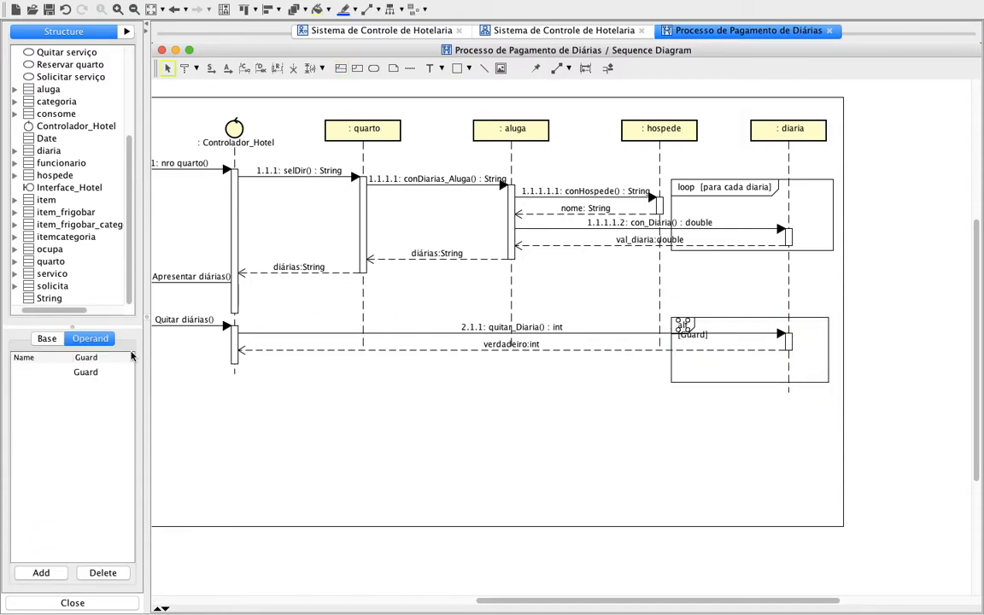
{"action": "left_click", "coordinate": [48, 339]}
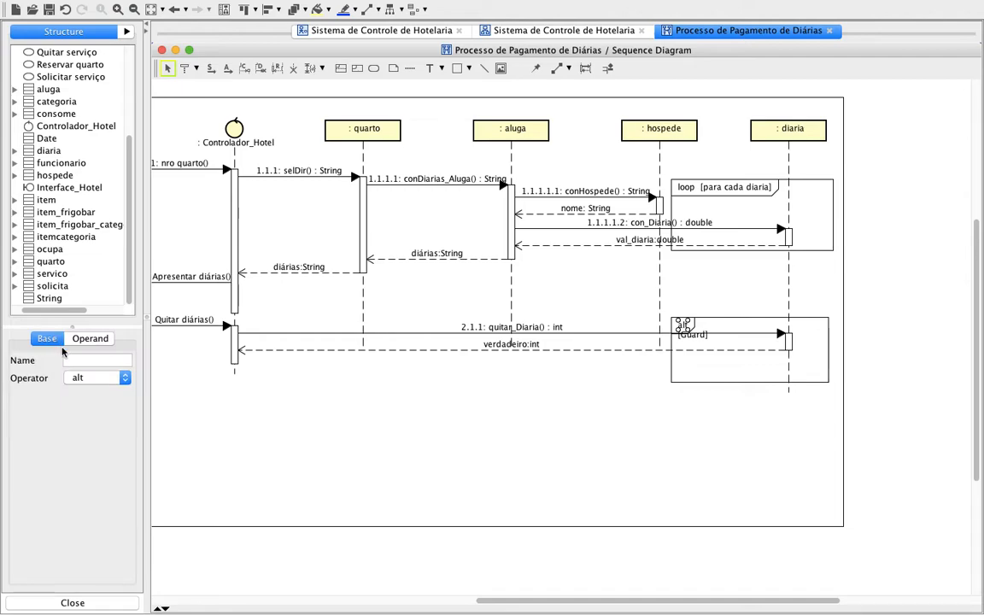
{"action": "left_click", "coordinate": [126, 378]}
{"action": "left_click", "coordinate": [85, 451]}
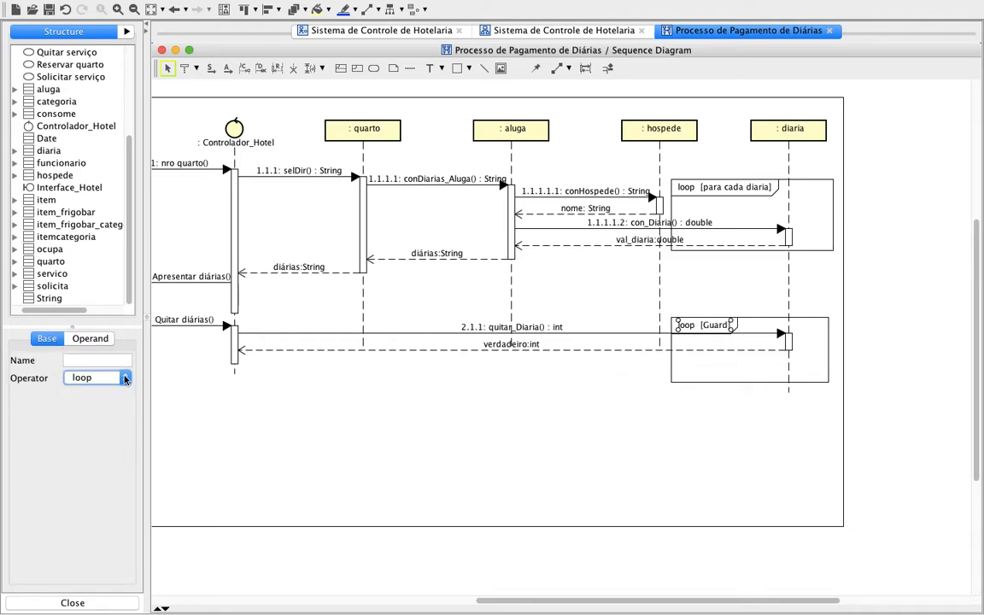
Set the guard of the new loop fragment around quitar_Diaria to "para cada diaria"
{"action": "left_click", "coordinate": [100, 340]}
{"action": "left_click", "coordinate": [101, 373]}
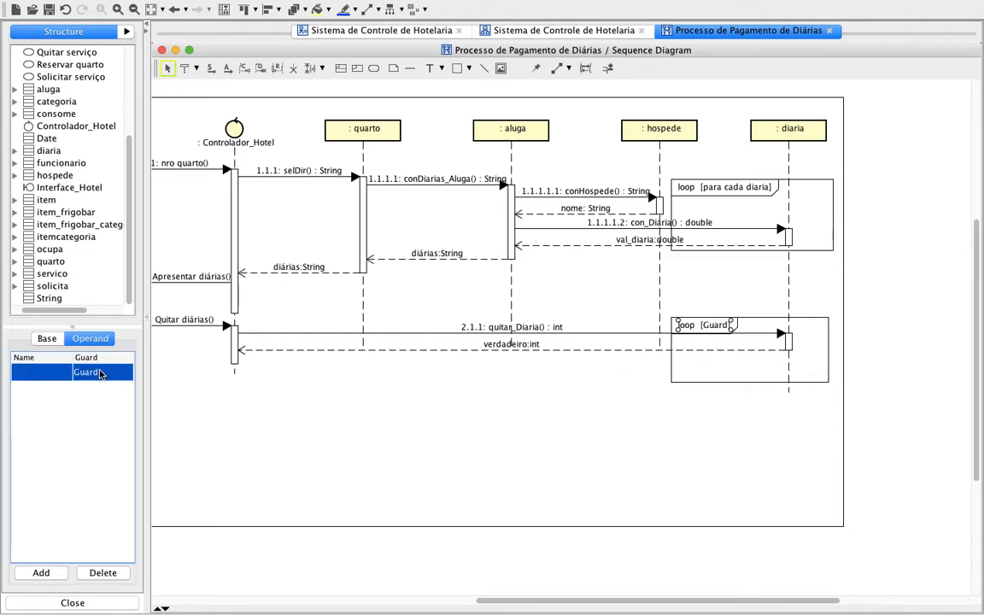
{"action": "left_click", "coordinate": [100, 373]}
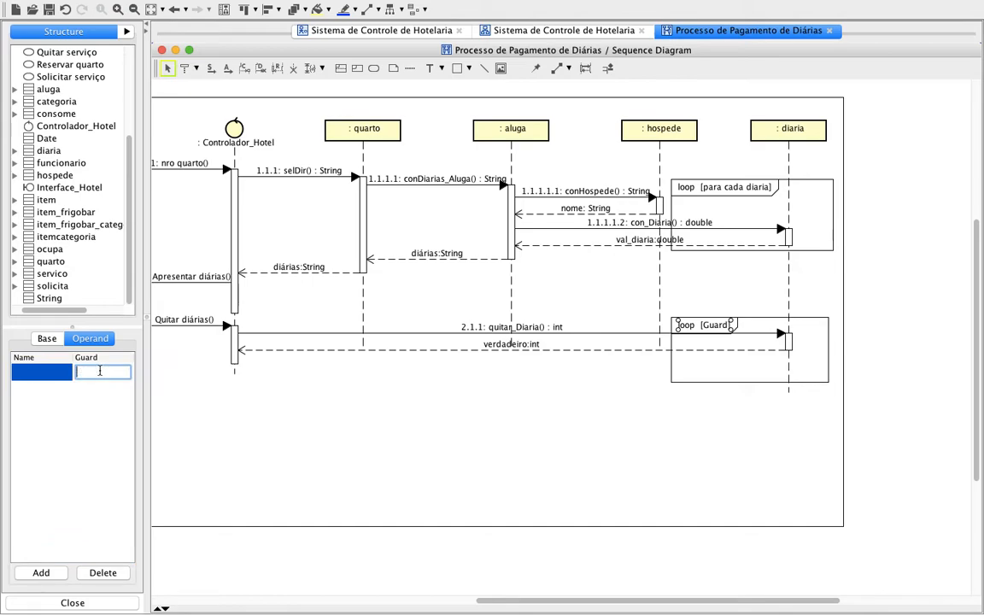
{"action": "type", "text": "para cada diari"}
{"action": "key", "text": "BackSpace"}
{"action": "key", "text": "BackSpace"}
{"action": "key", "text": "BackSpace"}
{"action": "type", "text": "aria"}
{"action": "key", "text": "Return"}
{"action": "left_click", "coordinate": [493, 453]}
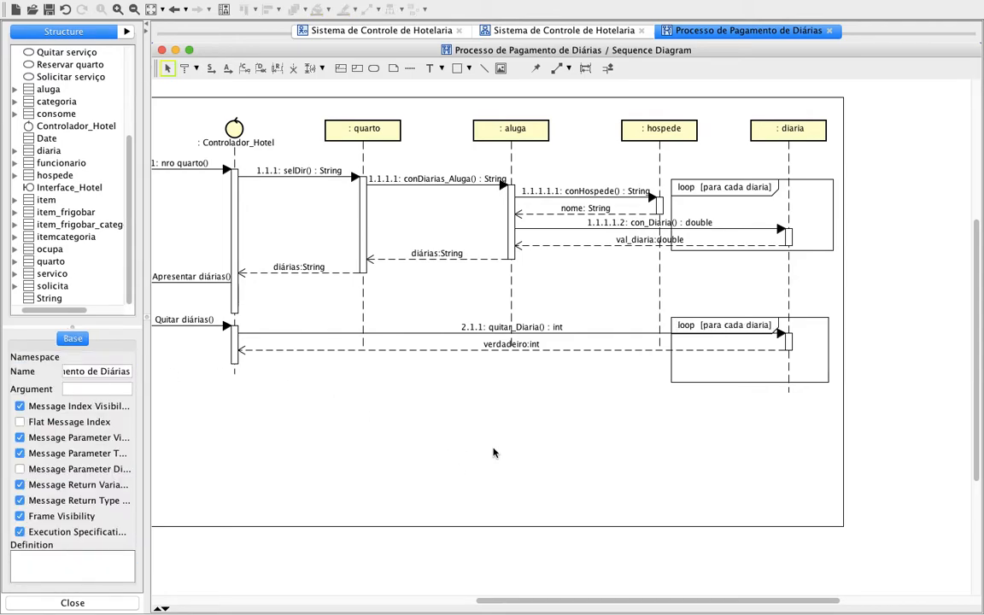
Move the lower loop fragment slightly up so its header sits above the quitar_Diaria message line
{"action": "left_click", "coordinate": [725, 318]}
{"action": "left_click", "coordinate": [721, 316]}
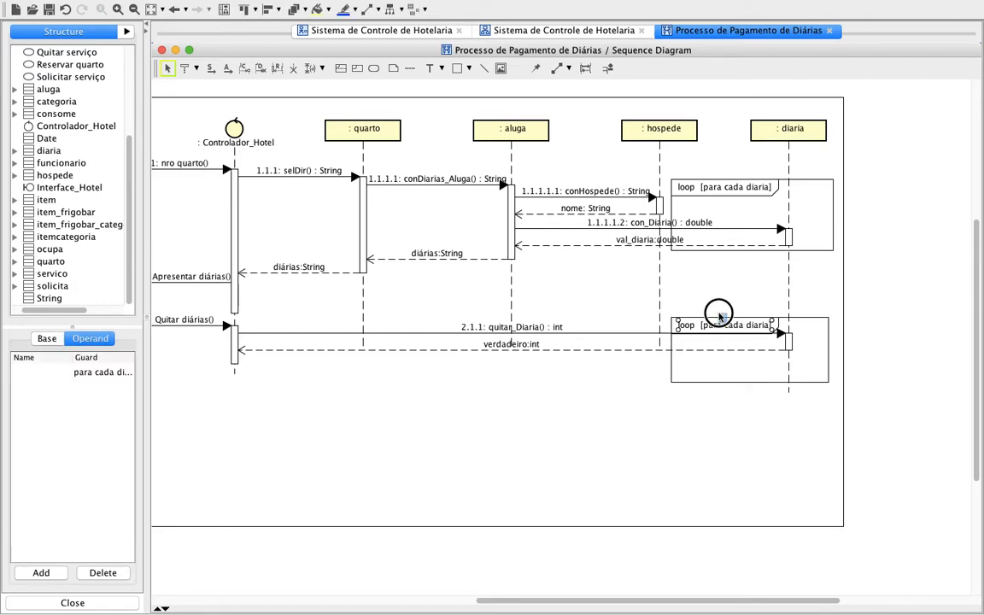
{"action": "left_click", "coordinate": [756, 407]}
{"action": "left_click_drag", "start_coordinate": [768, 322], "coordinate": [773, 312]}
{"action": "left_click", "coordinate": [751, 412]}
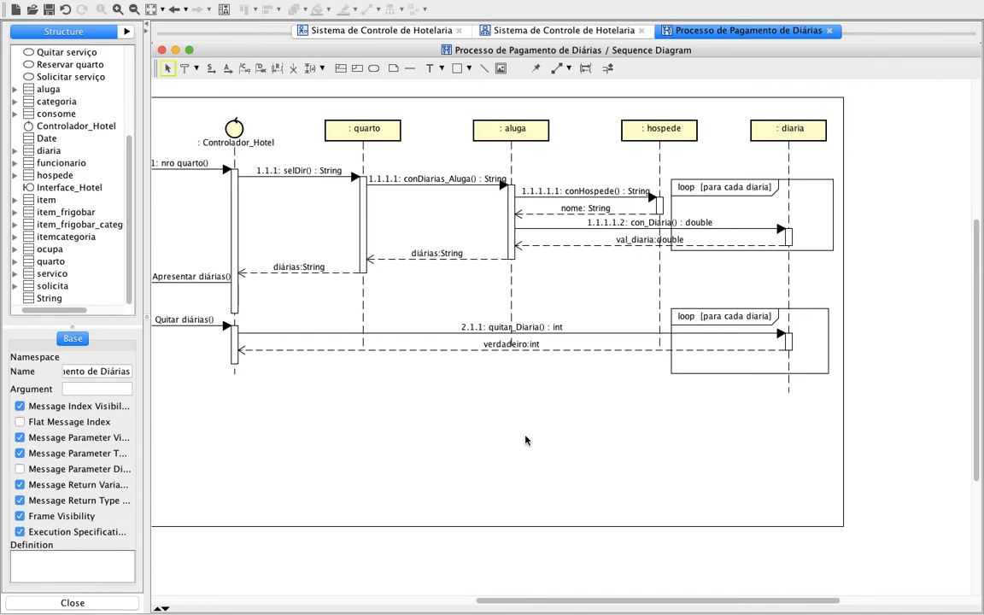
Check the use case diagram for the use cases that extend Quitar diarias, and return to the sequence diagram
{"action": "scroll", "coordinate": [525, 440], "scroll_direction": "left", "scroll_amount": 3}
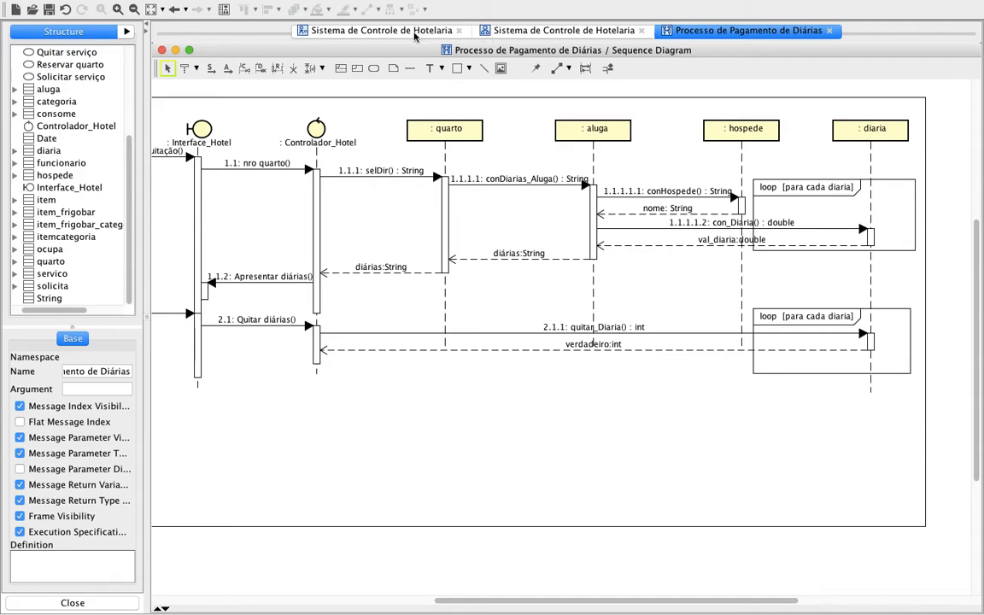
{"action": "left_click", "coordinate": [377, 32]}
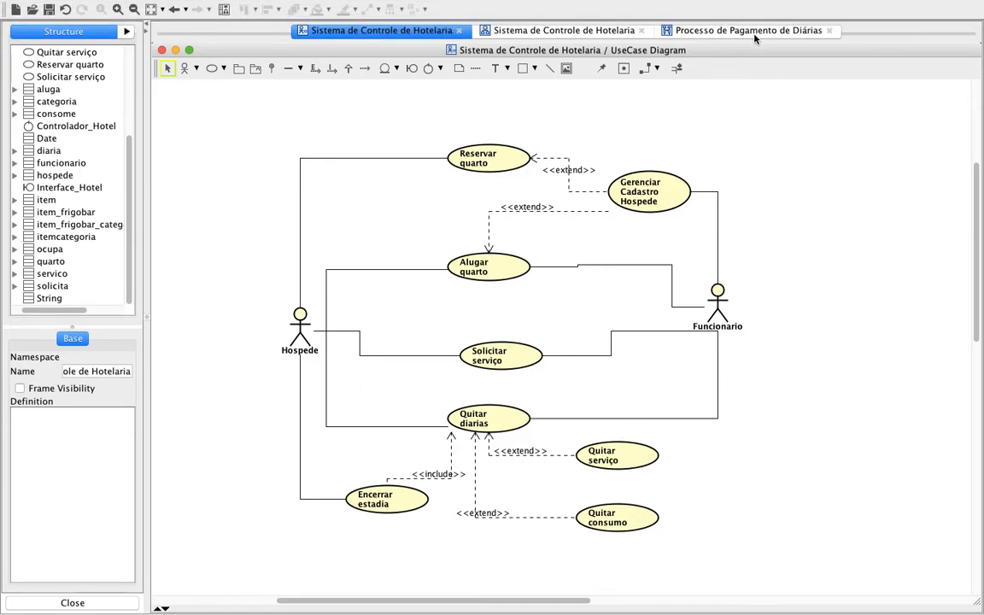
{"action": "left_click", "coordinate": [695, 32]}
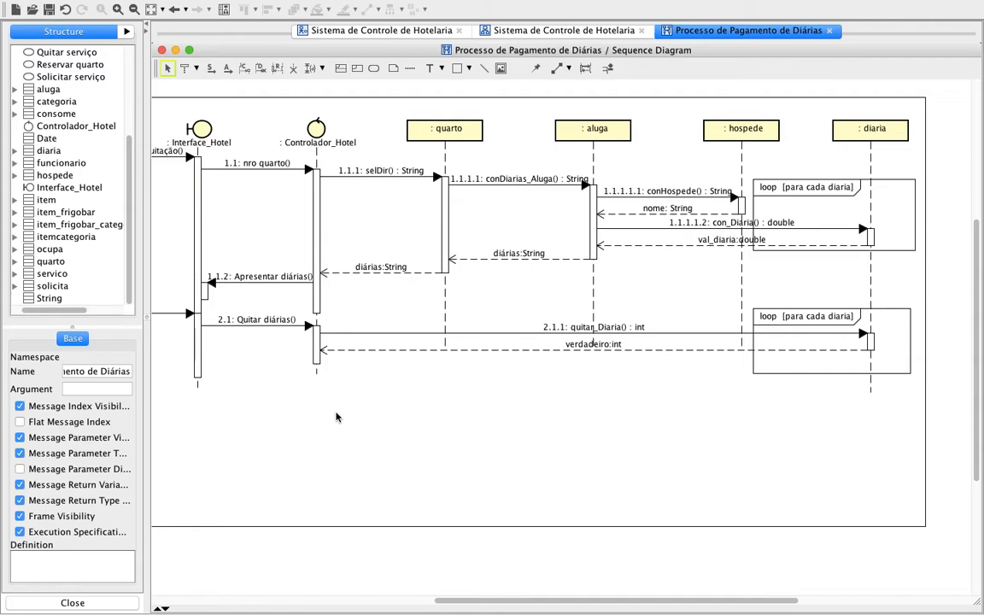
{"action": "left_click", "coordinate": [399, 32]}
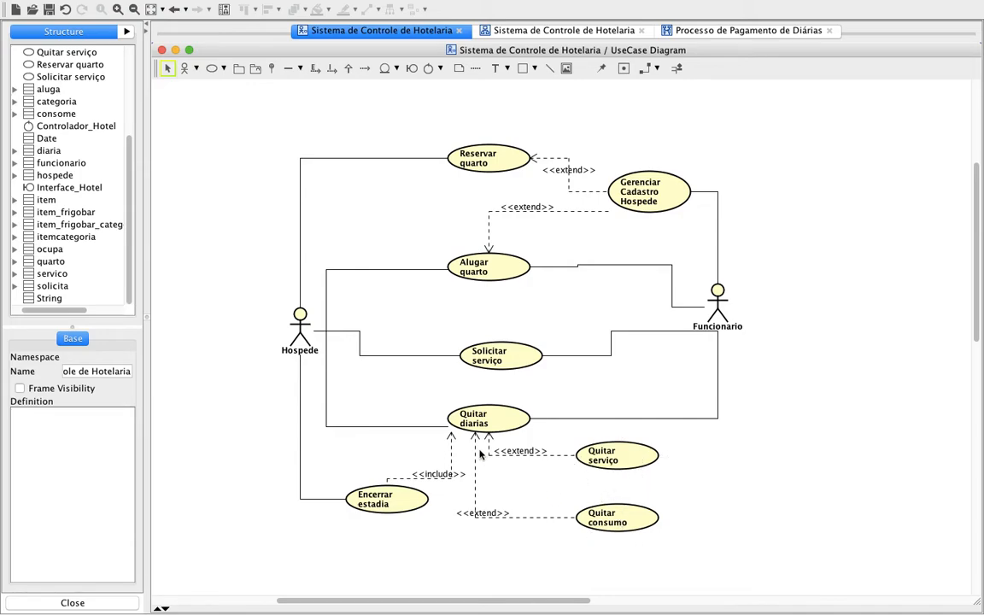
{"action": "left_click", "coordinate": [710, 33]}
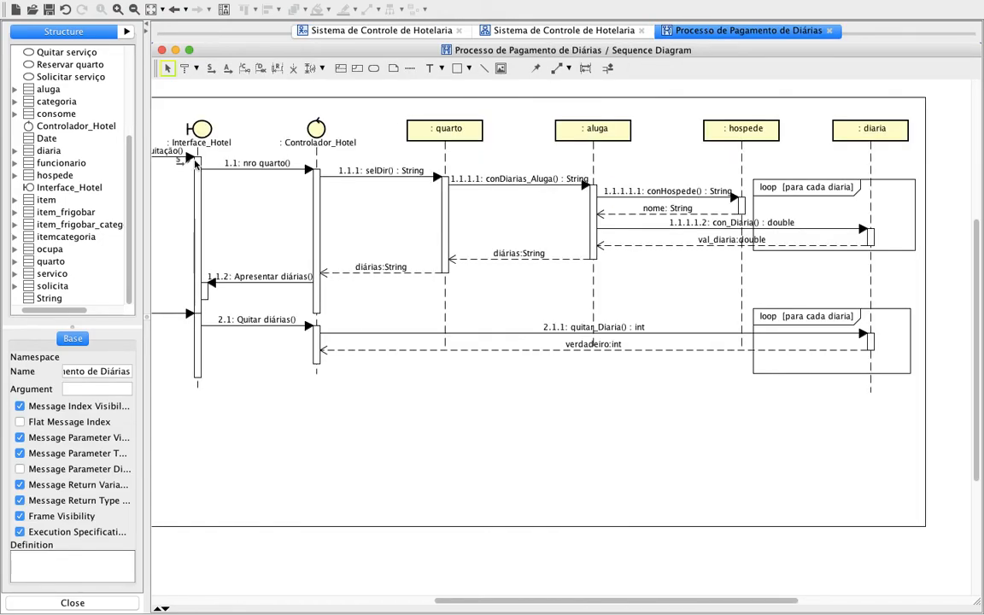
Draw a wide combined fragment from Controlador_Hotel to diaria just below the second loop and set its operator to opt
{"action": "left_click", "coordinate": [341, 69]}
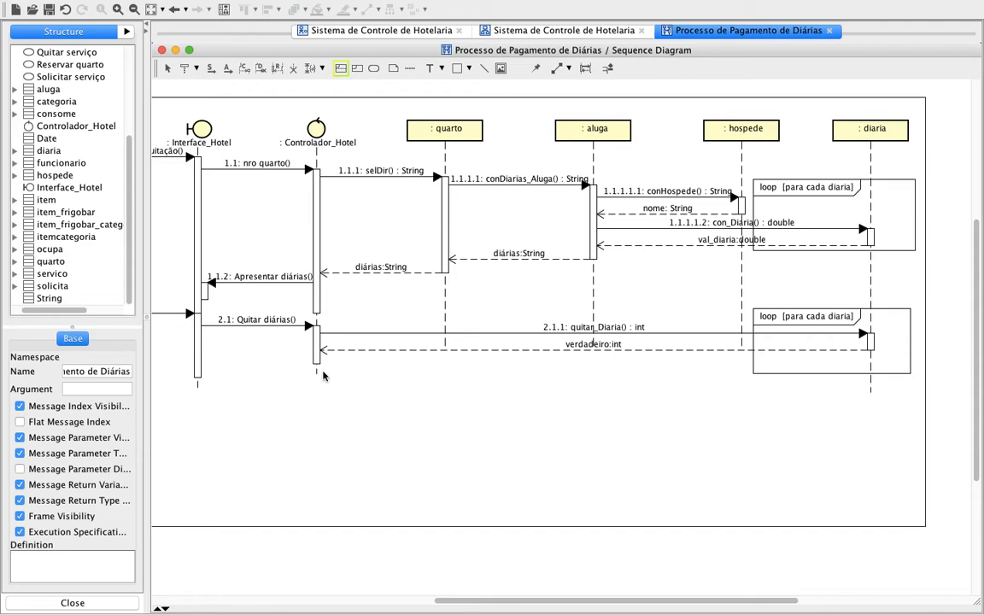
{"action": "left_click_drag", "start_coordinate": [302, 376], "coordinate": [899, 455]}
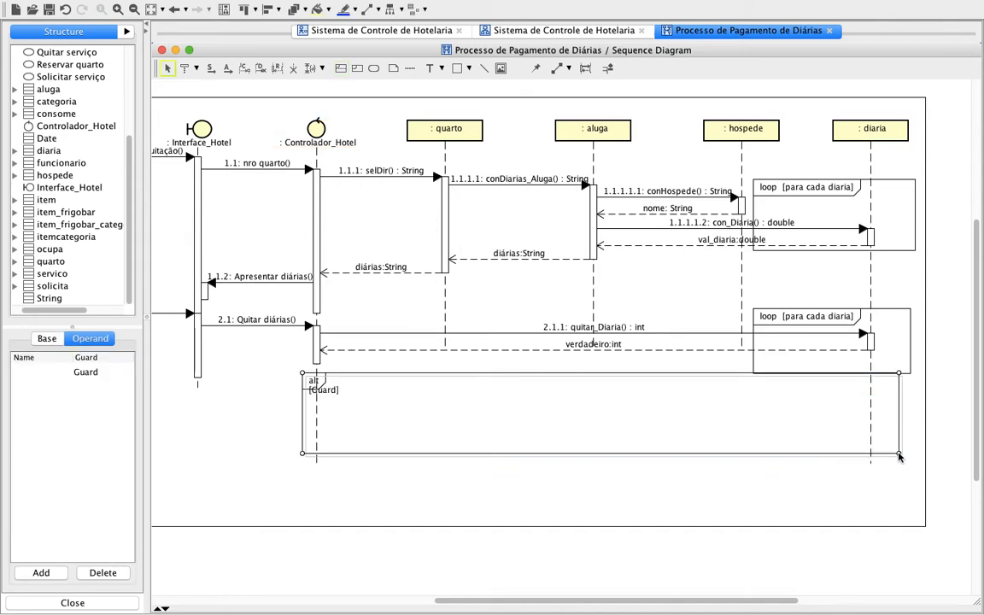
{"action": "left_click_drag", "start_coordinate": [698, 377], "coordinate": [699, 389]}
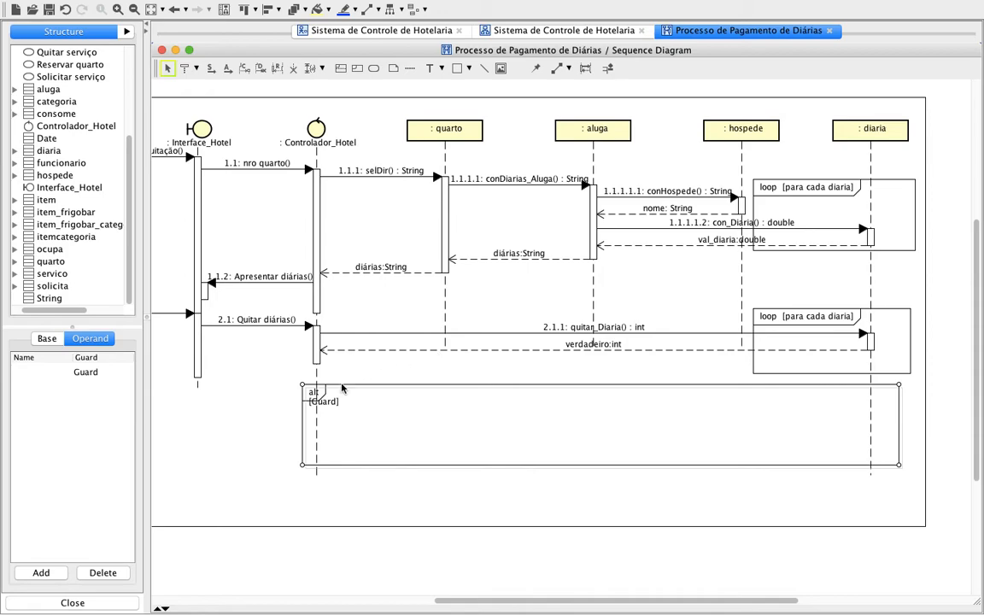
{"action": "left_click", "coordinate": [48, 339]}
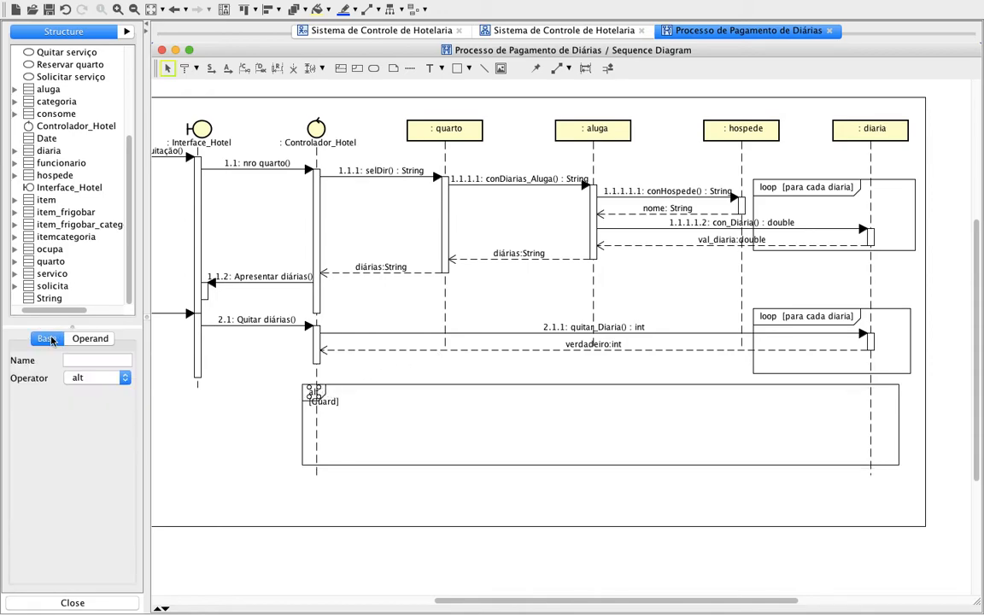
{"action": "left_click", "coordinate": [124, 377]}
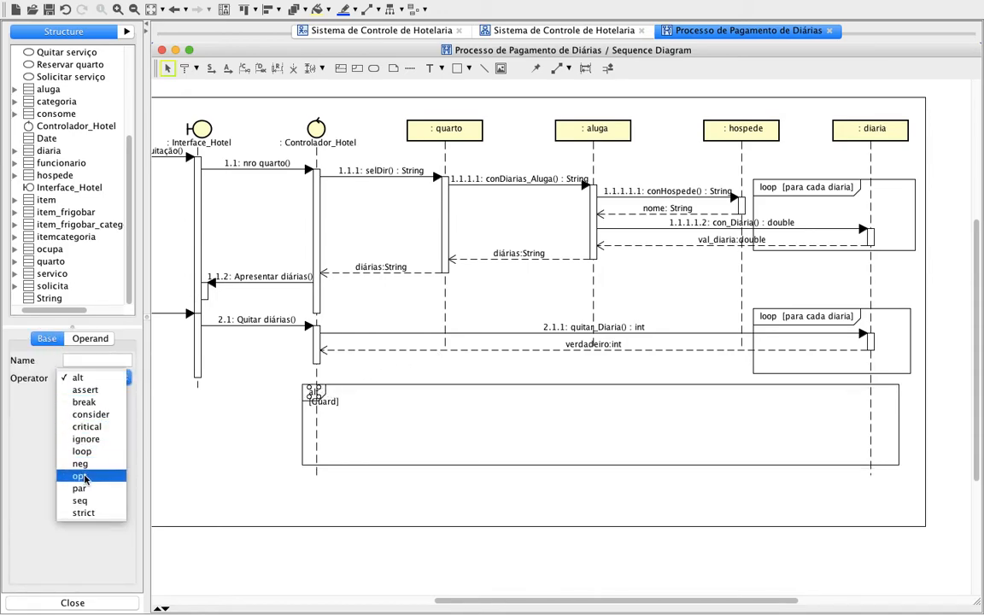
{"action": "left_click", "coordinate": [75, 431]}
{"action": "left_click", "coordinate": [196, 448]}
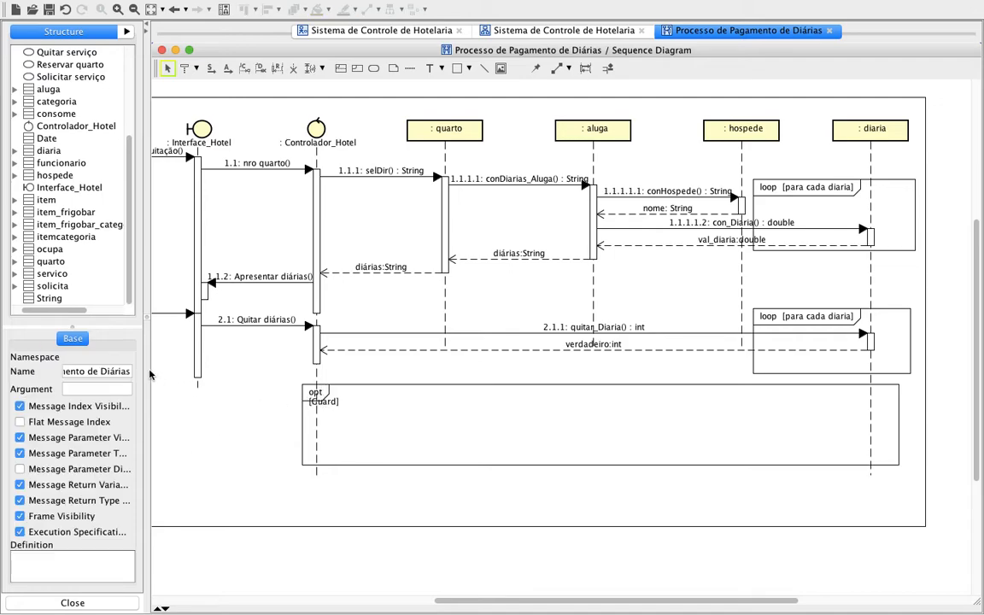
Set the guard of the opt fragment to "caso tenha solicitado consumo"
{"action": "left_click", "coordinate": [323, 401]}
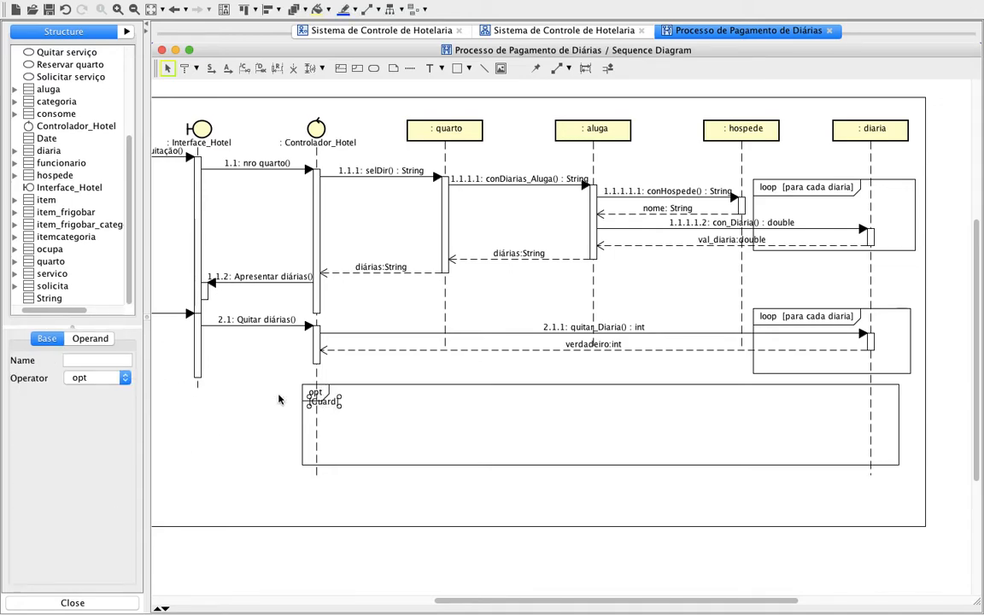
{"action": "left_click", "coordinate": [89, 339]}
{"action": "double_click", "coordinate": [90, 373]}
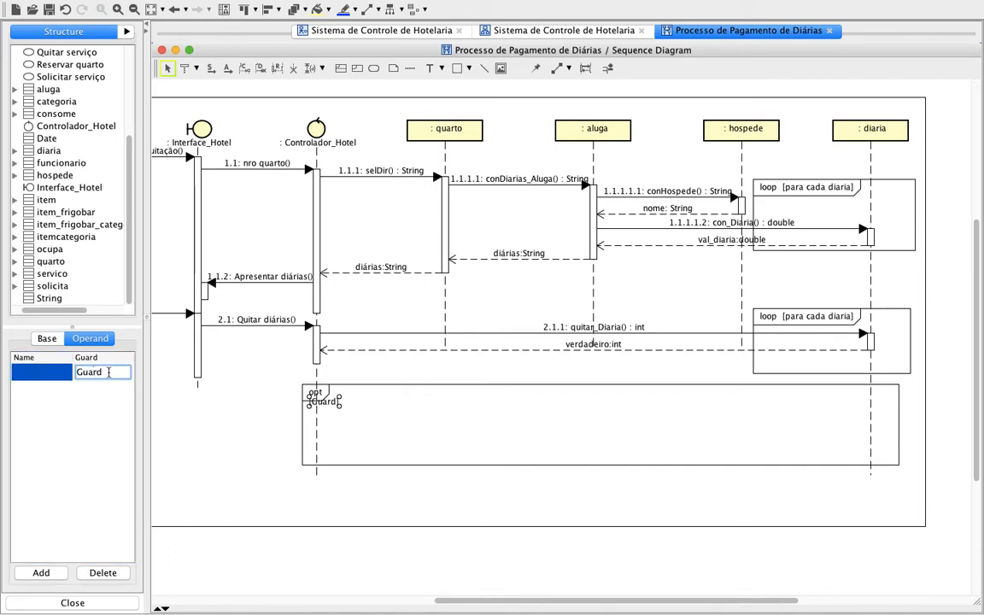
{"action": "double_click", "coordinate": [120, 372]}
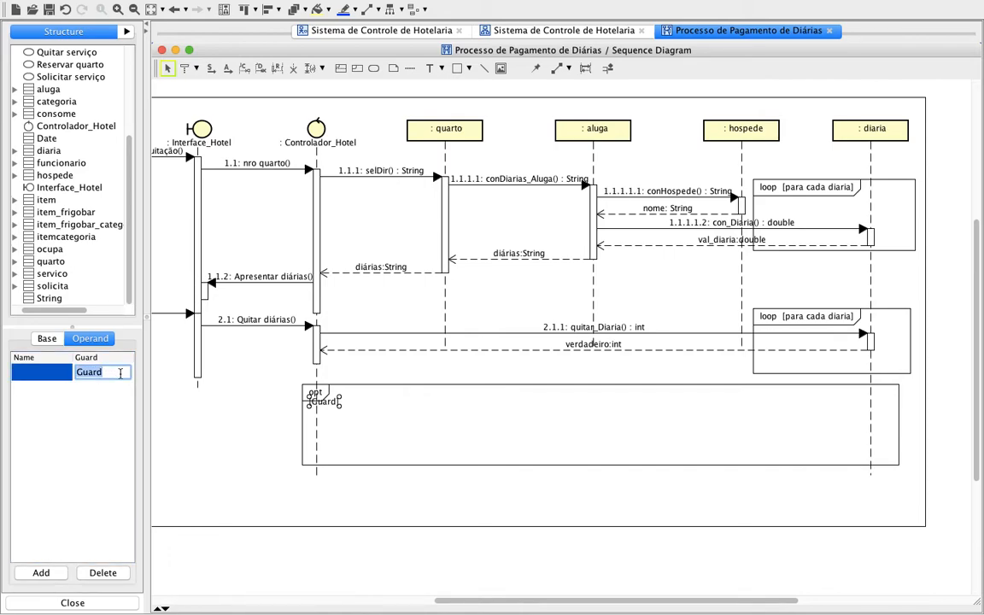
{"action": "type", "text": "Caso tenha solicitado consumo"}
{"action": "key", "text": "Return"}
{"action": "left_click", "coordinate": [267, 453]}
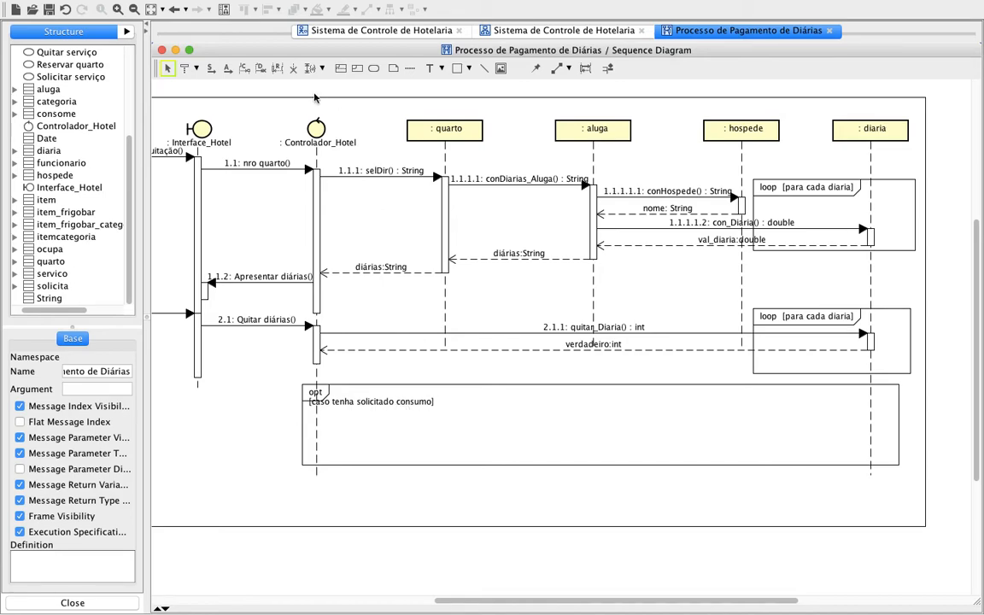
Draw an interaction use inside the opt fragment, spanning Controlador_Hotel to diaria, and name it "Quitar Consumo"
{"action": "left_click", "coordinate": [356, 69]}
{"action": "left_click_drag", "start_coordinate": [323, 414], "coordinate": [878, 457]}
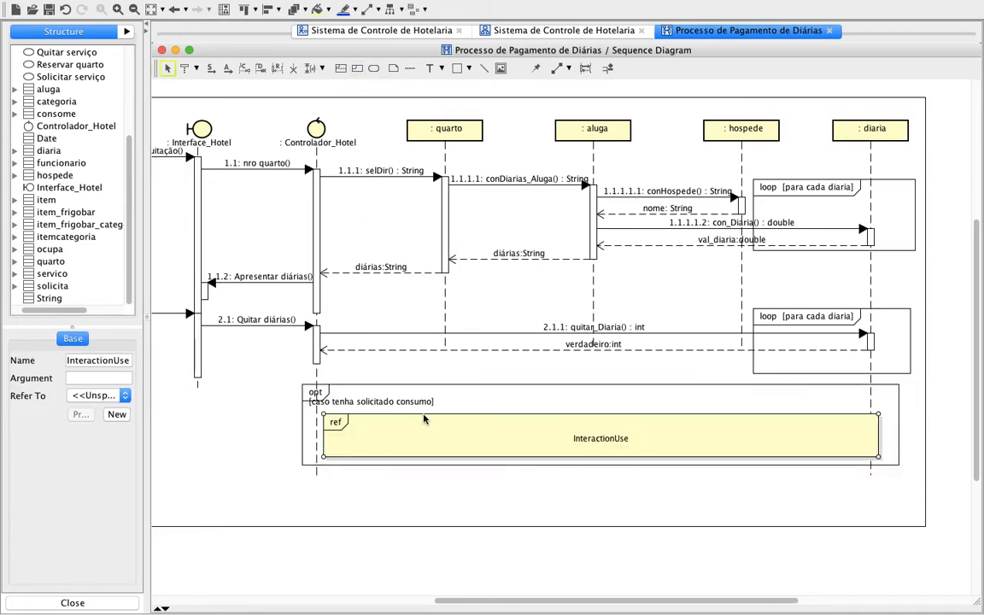
{"action": "double_click", "coordinate": [609, 440]}
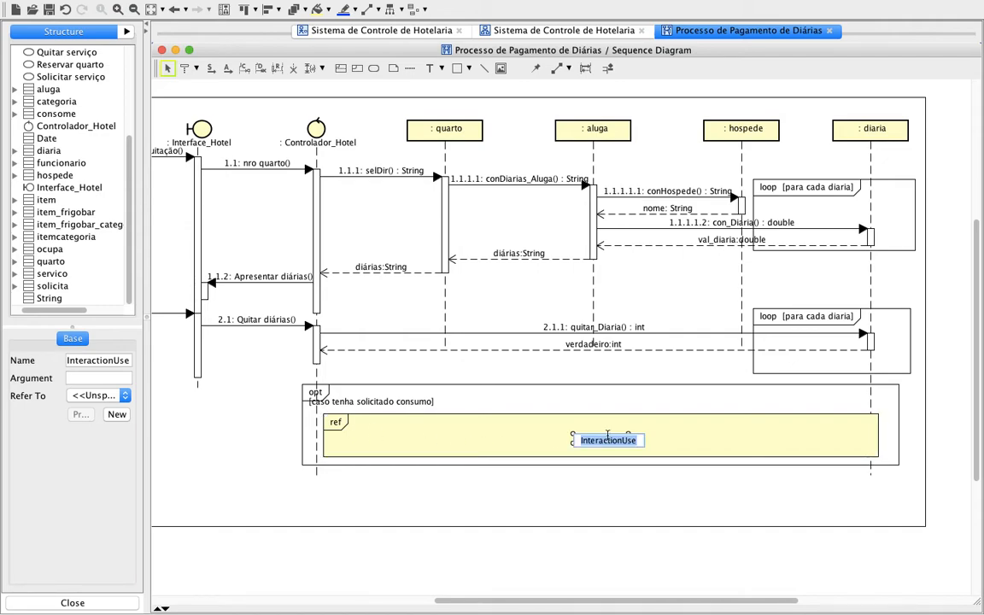
{"action": "type", "text": "Quitar Consumo"}
{"action": "key", "text": "Return"}
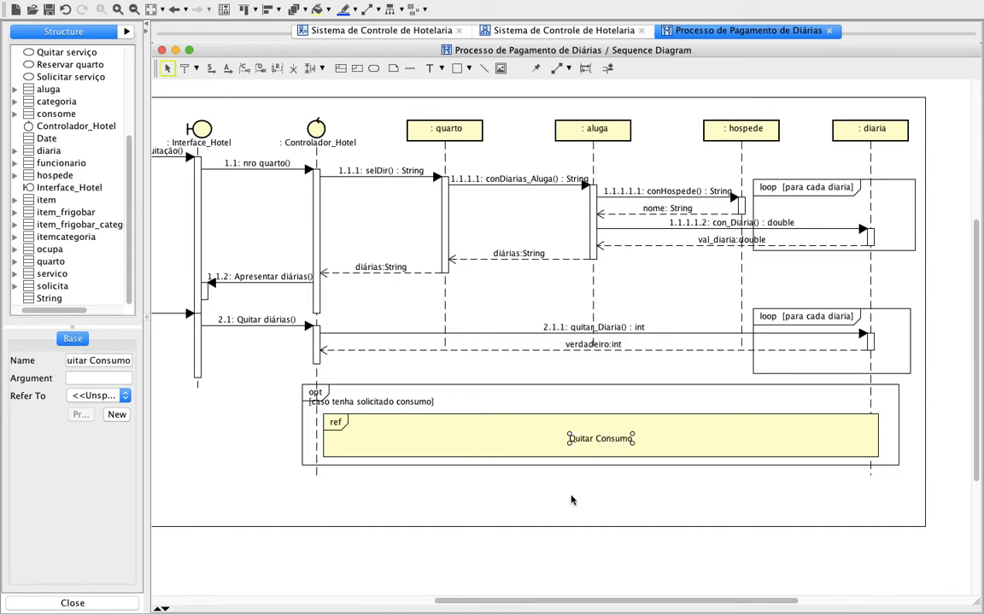
{"action": "left_click", "coordinate": [574, 499]}
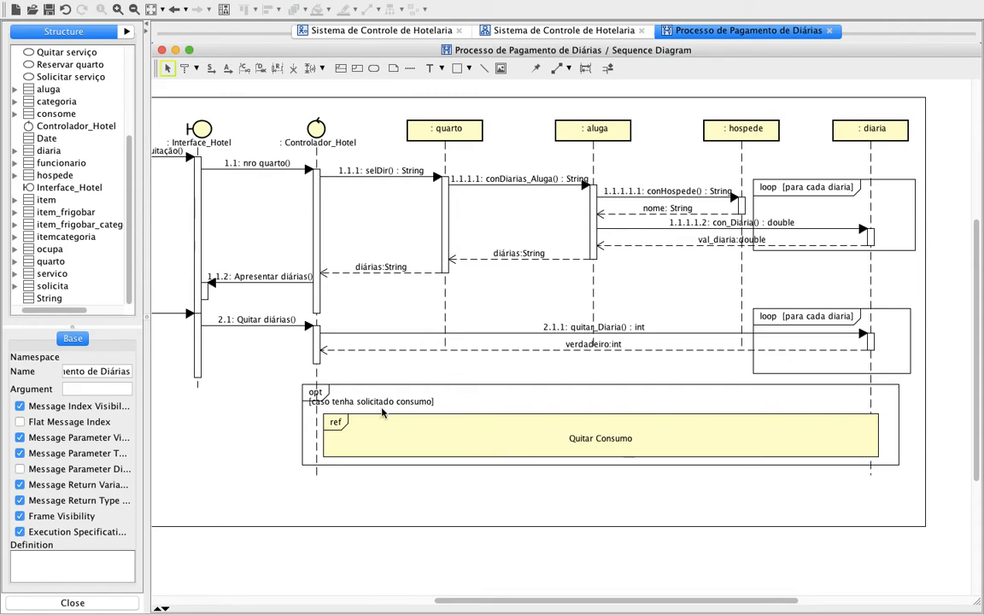
Draw another wide combined fragment from Controlador_Hotel to diaria just below the Quitar Consumo fragment
{"action": "left_click", "coordinate": [341, 68]}
{"action": "left_click_drag", "start_coordinate": [304, 472], "coordinate": [898, 521]}
{"action": "left_click", "coordinate": [321, 483]}
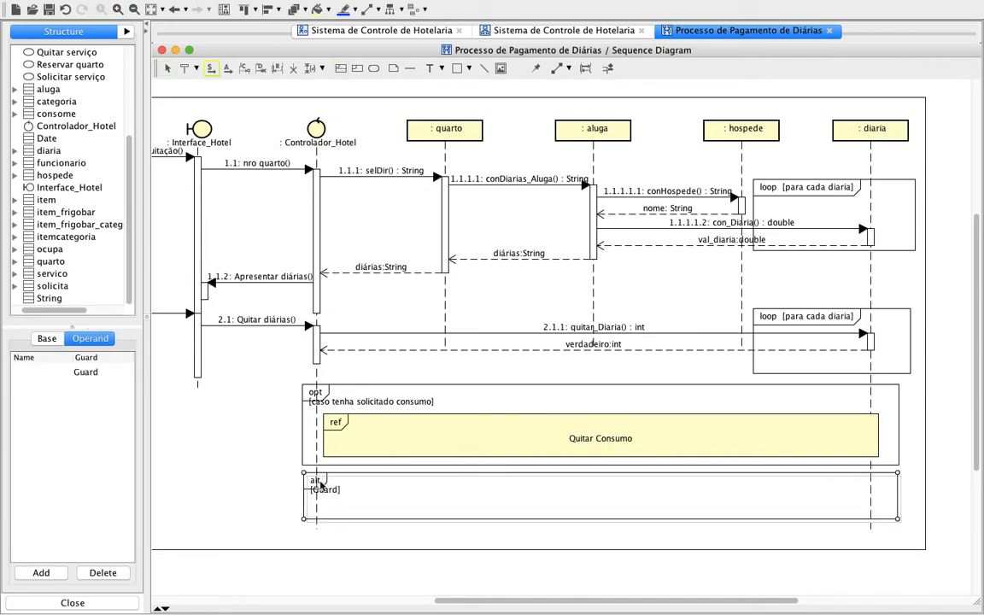
{"action": "left_click", "coordinate": [318, 483]}
{"action": "left_click", "coordinate": [318, 484]}
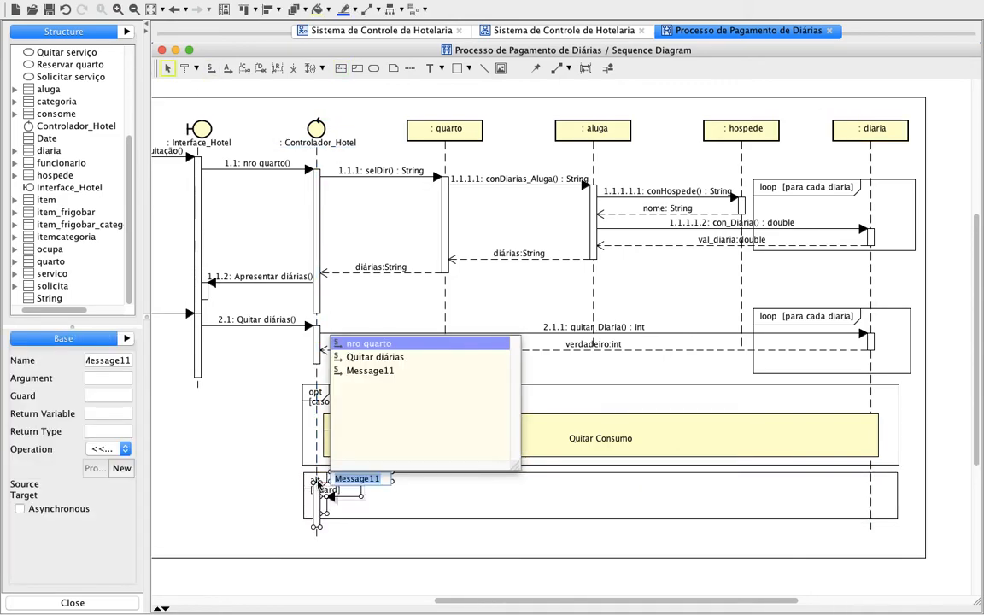
{"action": "key", "text": "Escape"}
{"action": "mouse_move", "coordinate": [314, 482]}
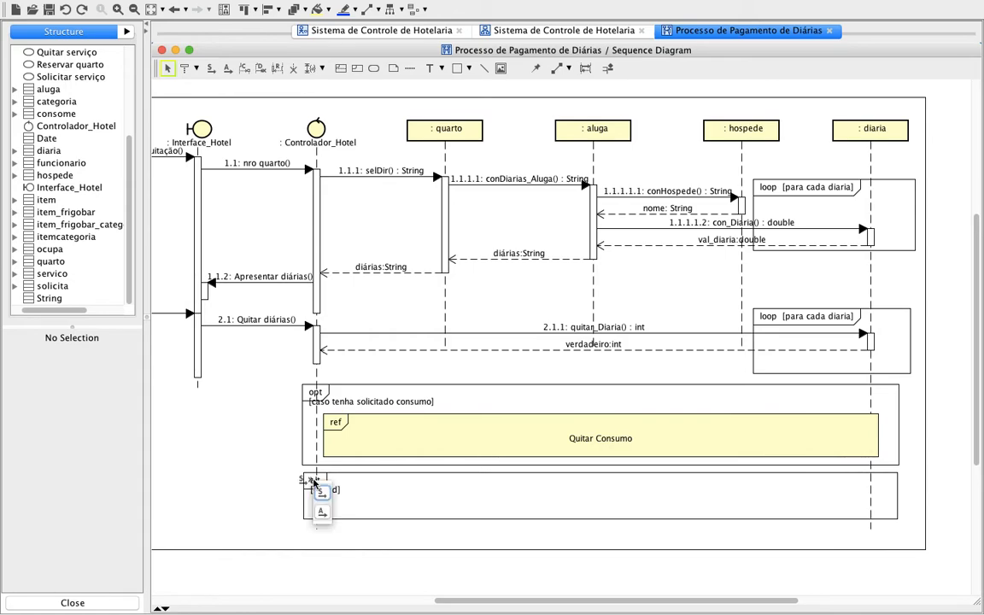
{"action": "left_click", "coordinate": [386, 488]}
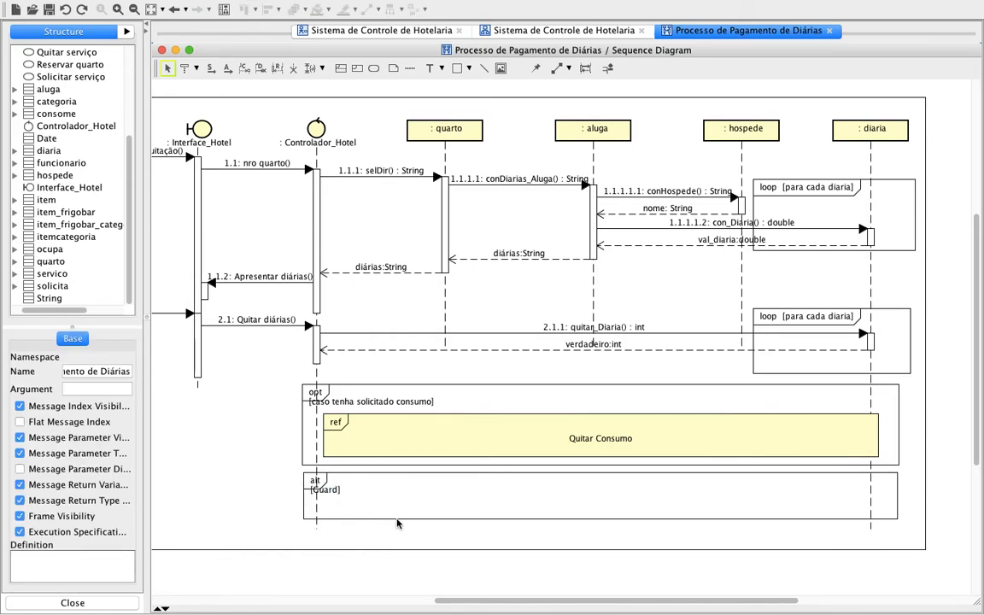
Make the new combined fragment slightly taller and move it down to leave a gap below the Quitar Consumo fragment
{"action": "left_click", "coordinate": [397, 523]}
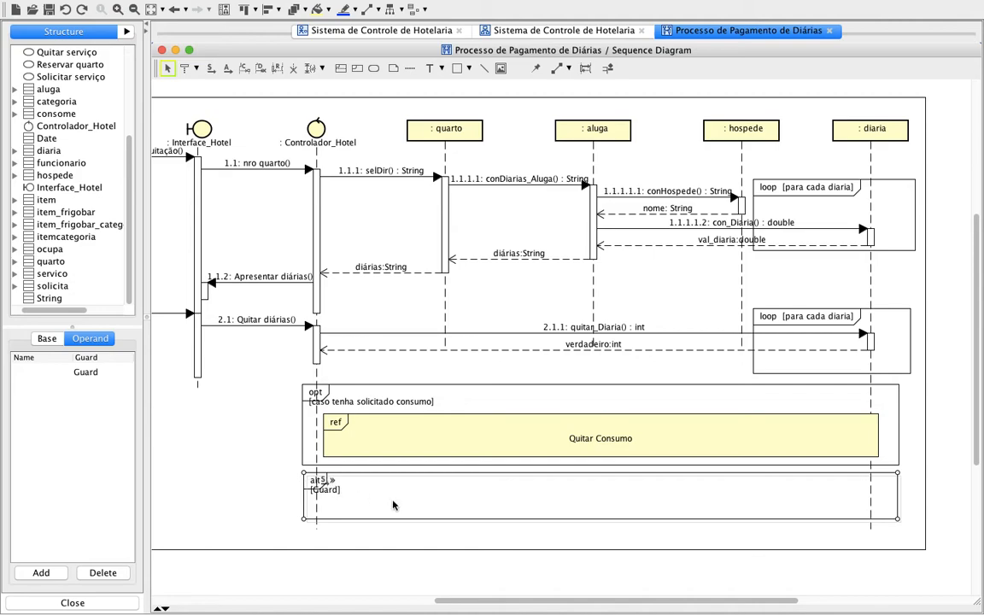
{"action": "left_click_drag", "start_coordinate": [897, 519], "coordinate": [901, 533]}
{"action": "left_click_drag", "start_coordinate": [721, 473], "coordinate": [723, 486]}
{"action": "left_click", "coordinate": [430, 516]}
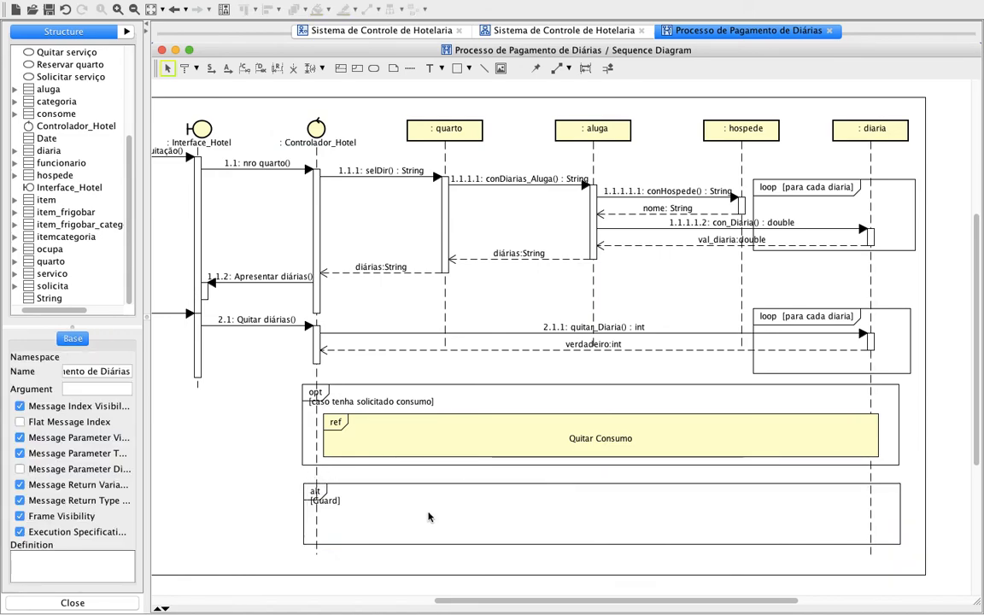
Set the operator of the new combined fragment to opt
{"action": "left_click", "coordinate": [383, 489]}
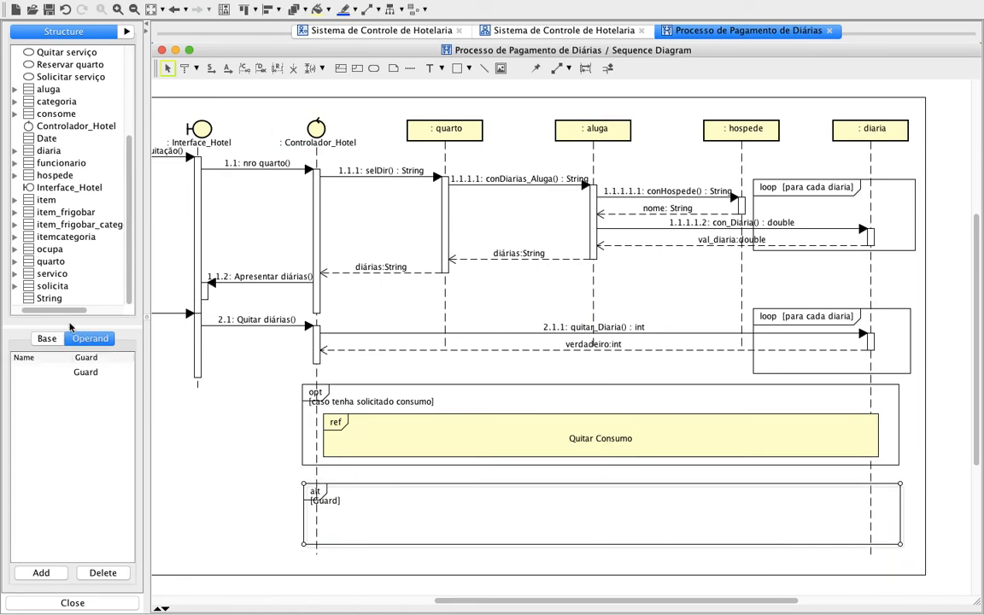
{"action": "left_click", "coordinate": [47, 338]}
{"action": "left_click", "coordinate": [126, 378]}
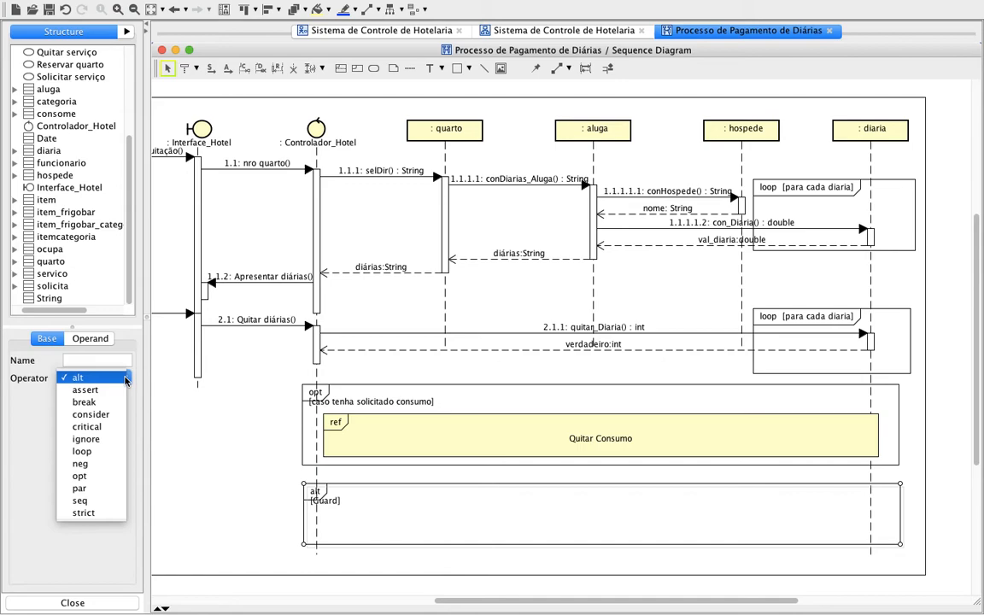
{"action": "left_click", "coordinate": [85, 487]}
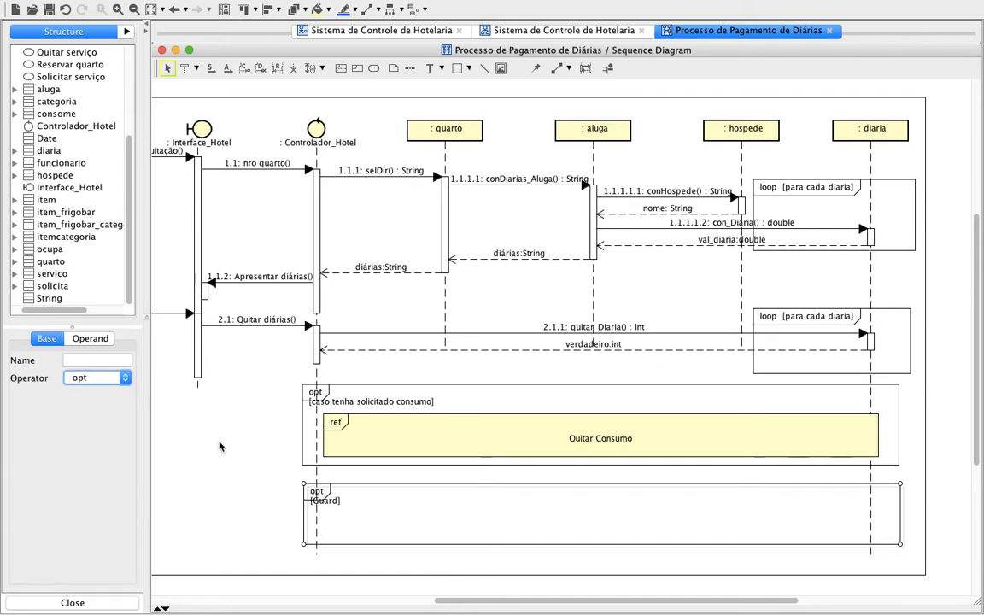
Set the guard of the lower opt fragment to "caso tenha solicitado serviço"
{"action": "left_click", "coordinate": [335, 500]}
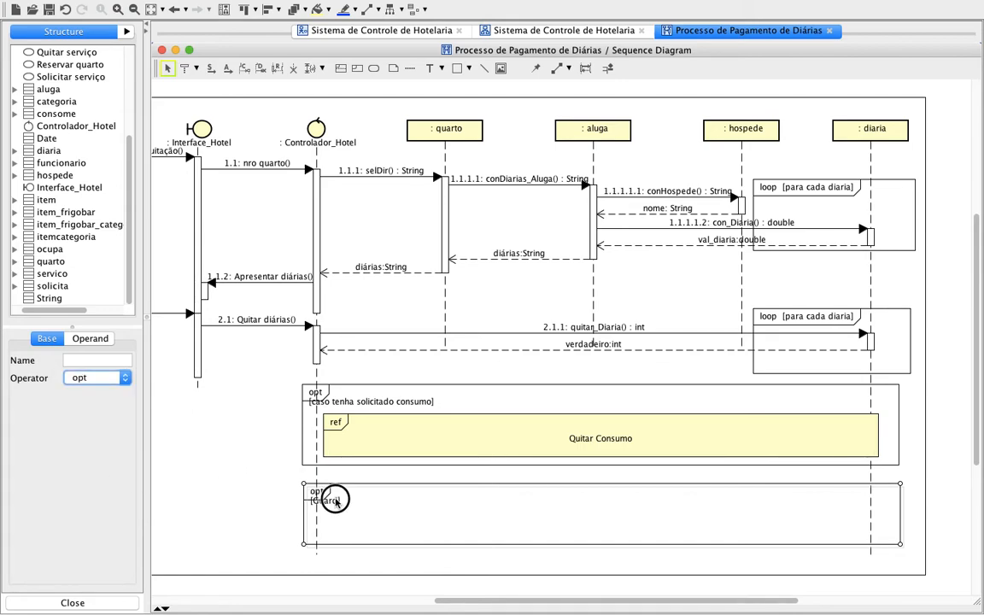
{"action": "left_click", "coordinate": [90, 339]}
{"action": "double_click", "coordinate": [88, 371]}
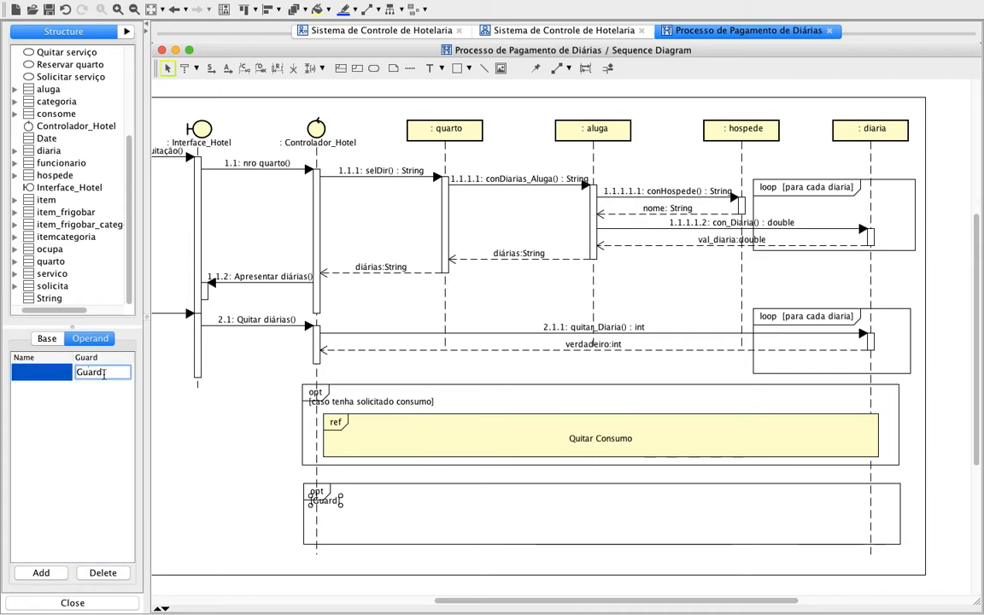
{"action": "type", "text": "caso"}
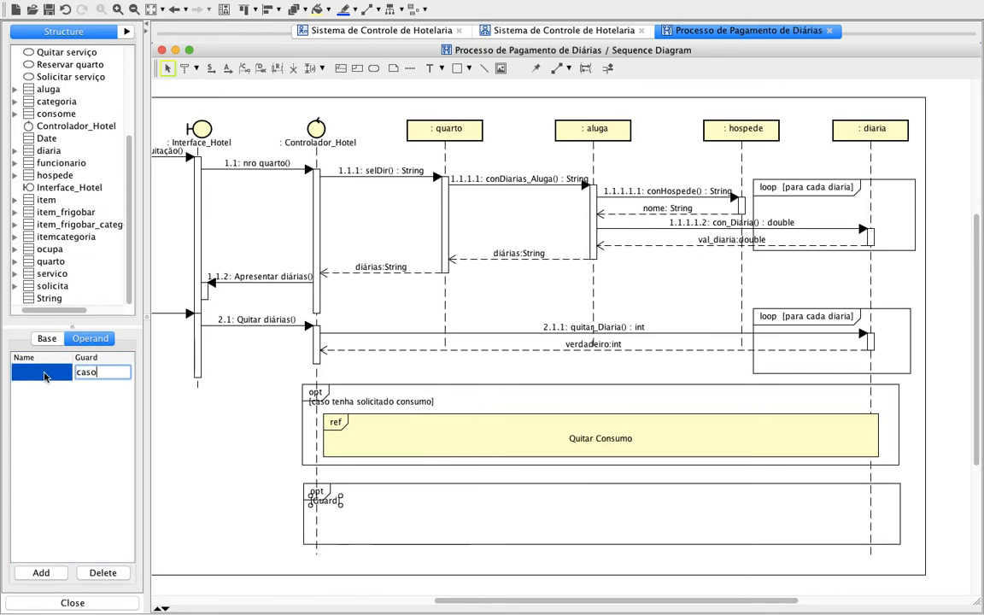
{"action": "type", "text": " tenha solicit"}
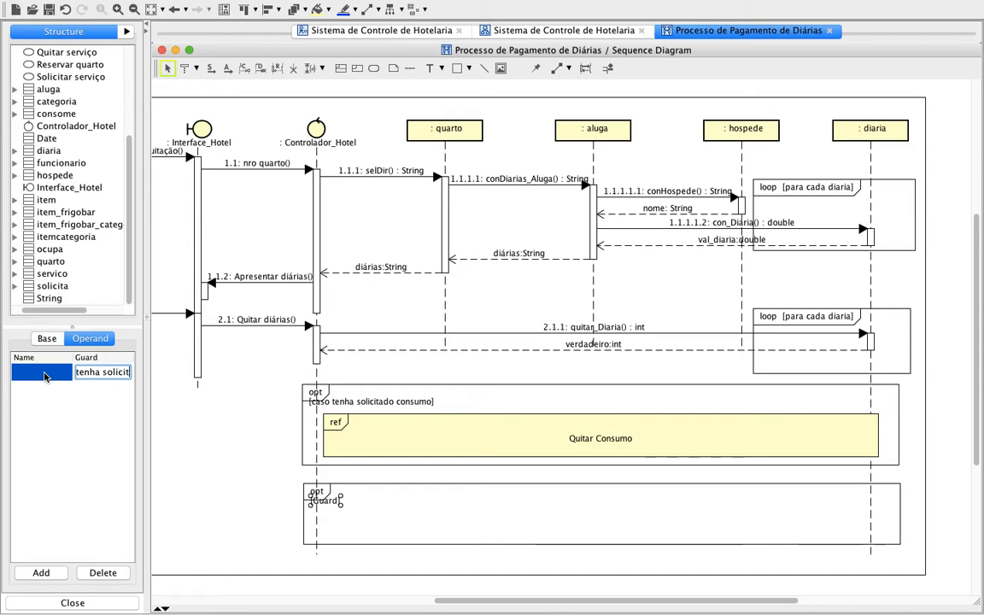
{"action": "type", "text": "ado serviço"}
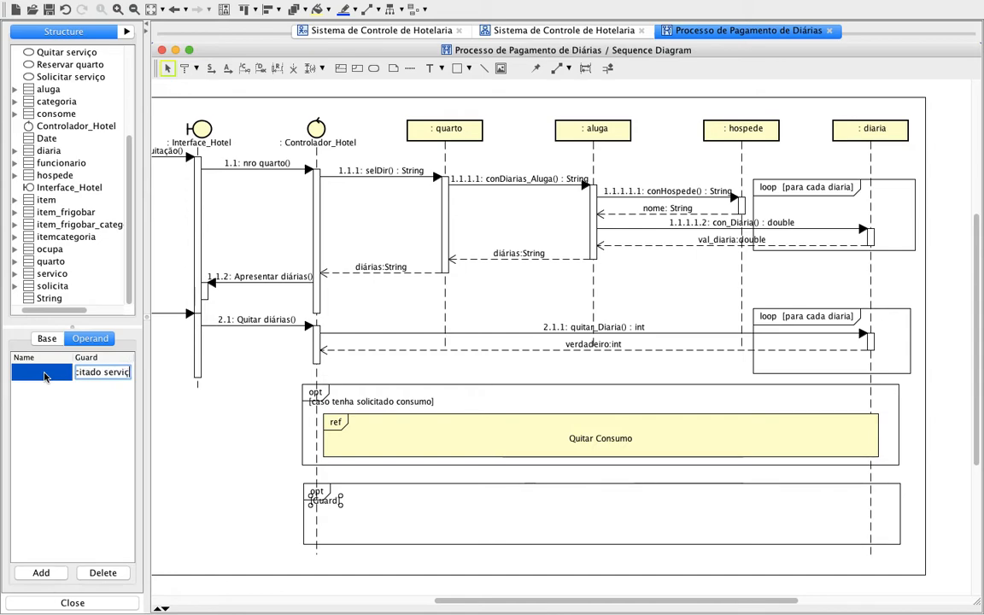
{"action": "key", "text": "Return"}
{"action": "left_click", "coordinate": [529, 519]}
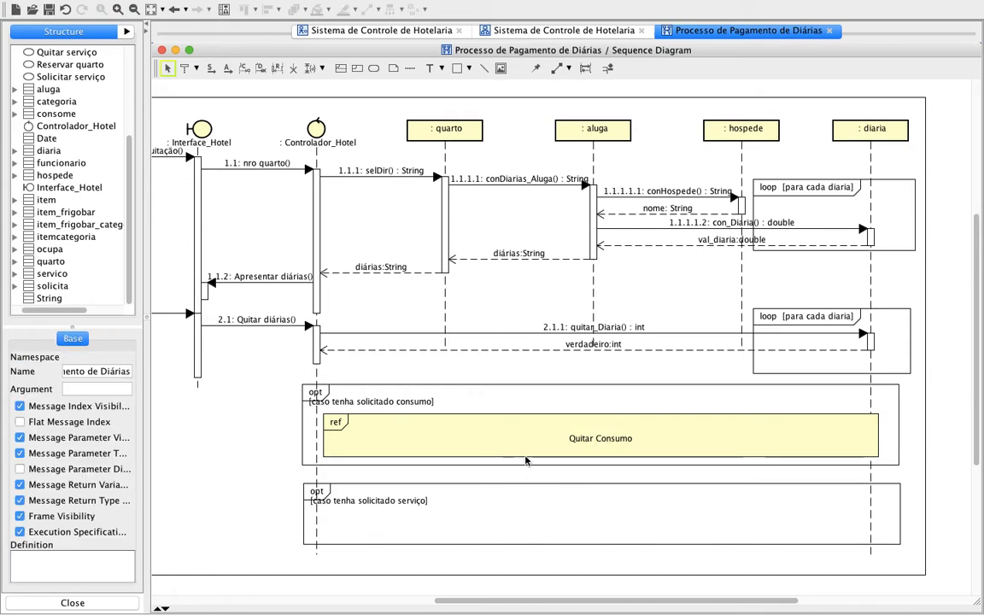
Draw an interaction use inside the lower opt fragment, spanning Controlador_Hotel to diaria, and name it "Quitar Serviço"
{"action": "left_click", "coordinate": [358, 68]}
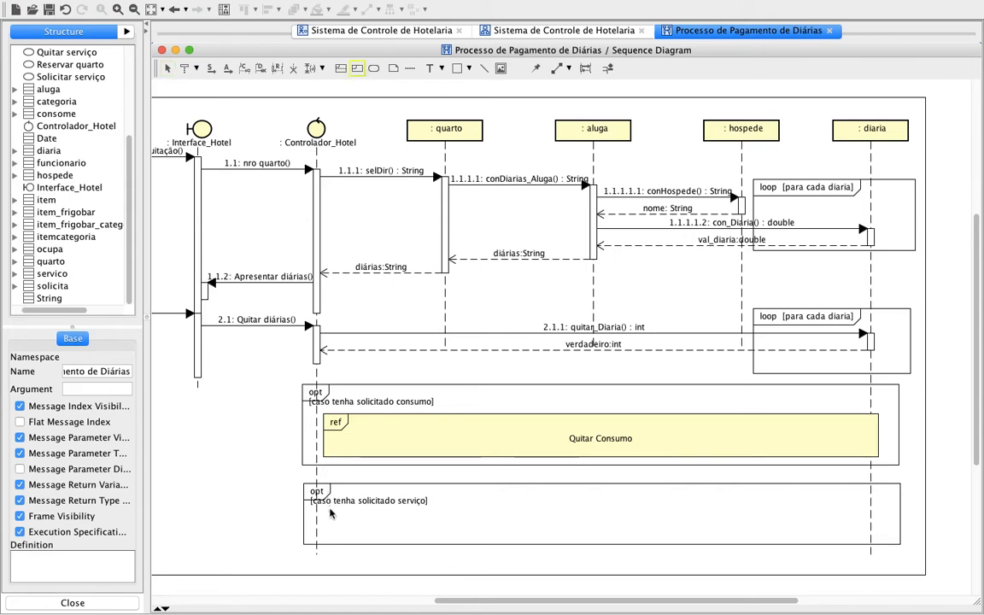
{"action": "left_click_drag", "start_coordinate": [331, 511], "coordinate": [883, 552]}
{"action": "double_click", "coordinate": [602, 535]}
{"action": "type", "text": "Quitar Serviço"}
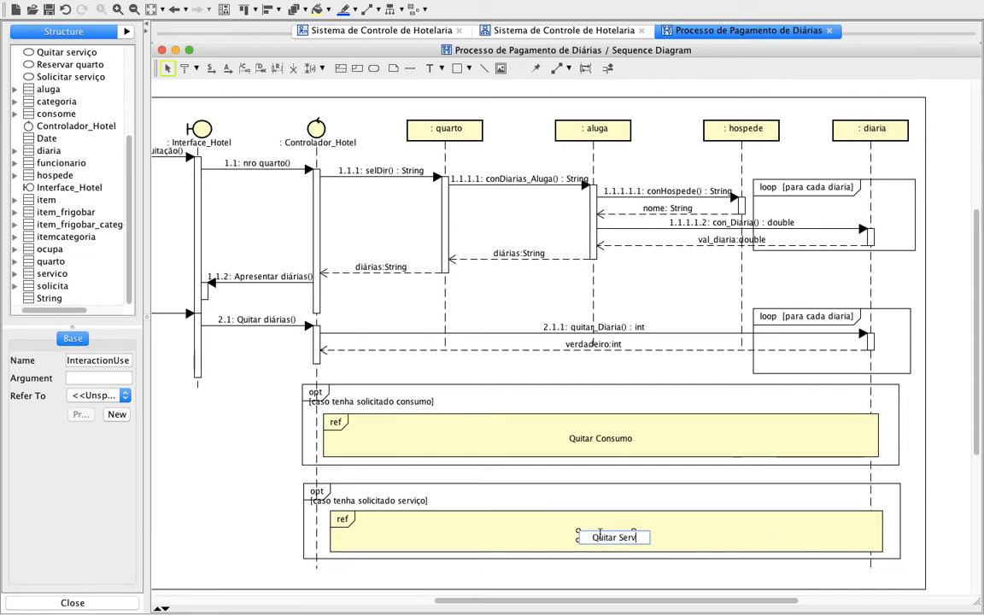
{"action": "key", "text": "Return"}
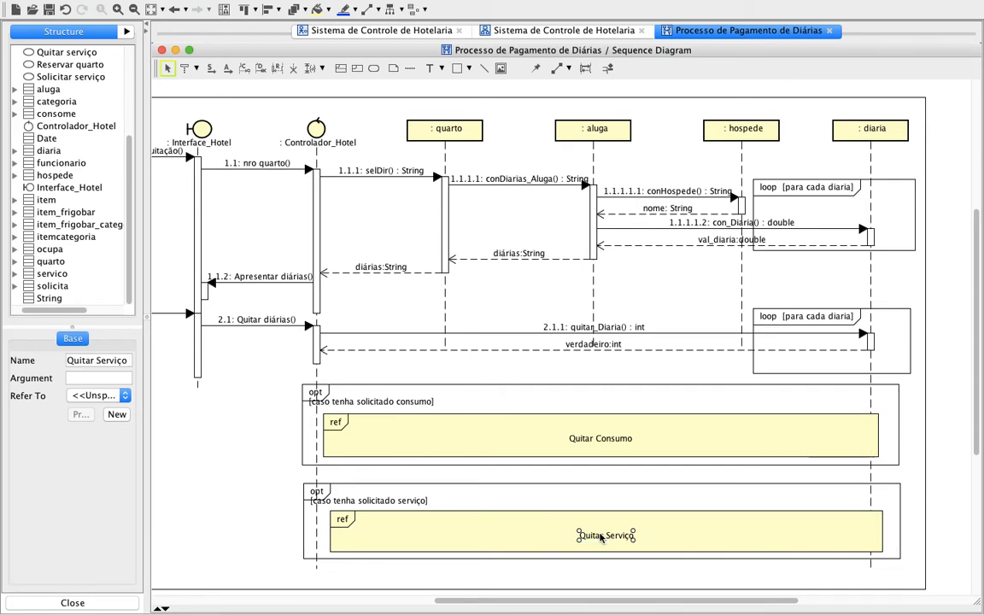
{"action": "left_click", "coordinate": [256, 494]}
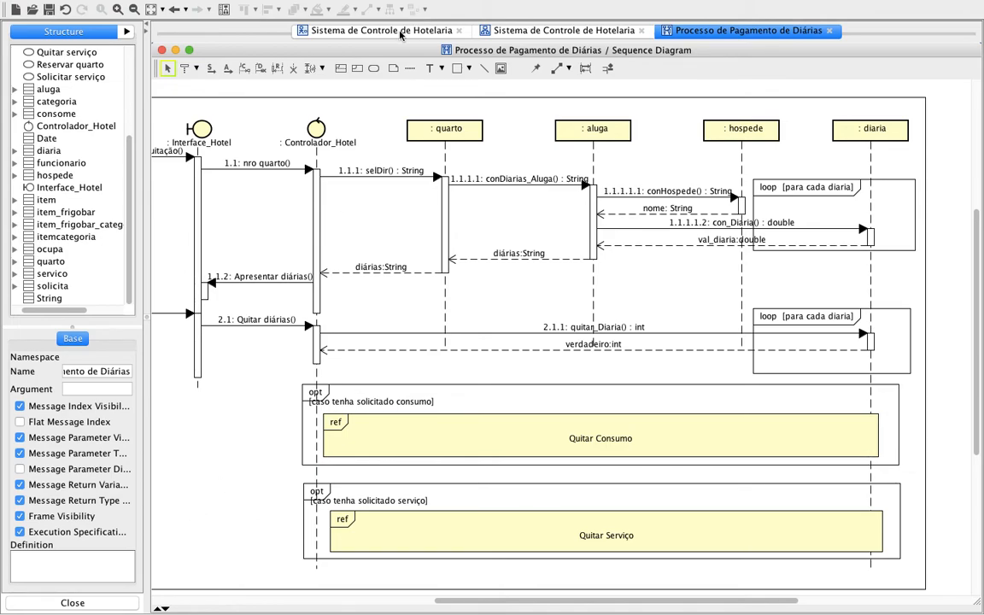
Compare the extend relationships in the use case diagram with the opt fragments and lifelines of the sequence diagram
{"action": "left_click", "coordinate": [363, 30]}
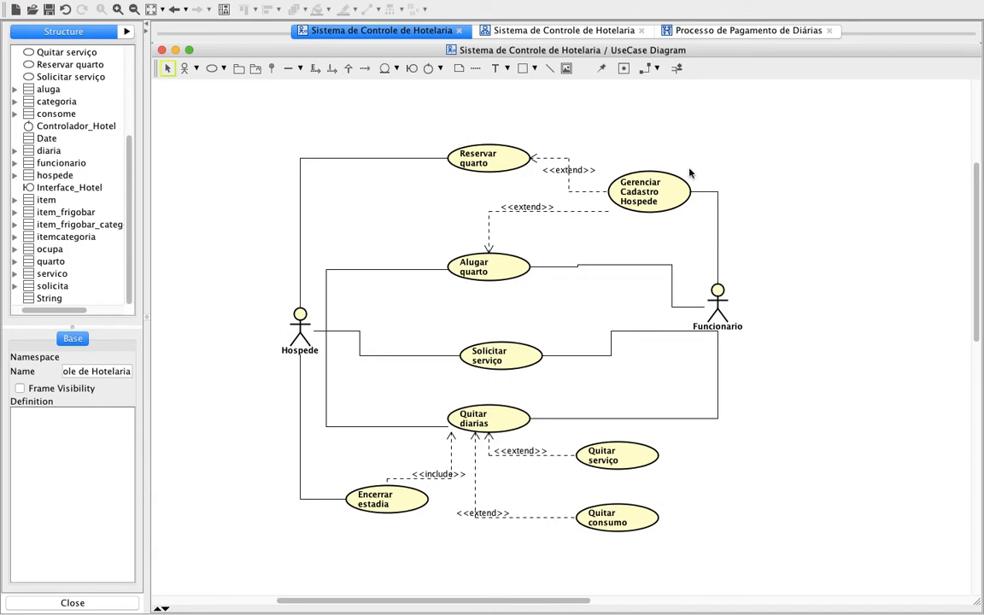
{"action": "left_click", "coordinate": [697, 32]}
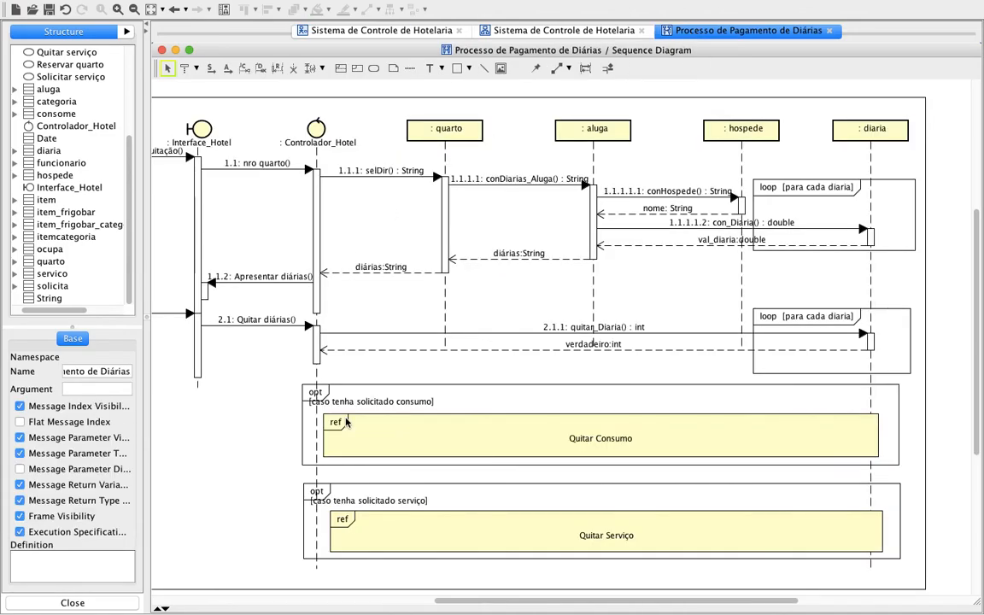
{"action": "scroll", "coordinate": [346, 422], "scroll_direction": "down", "scroll_amount": 5}
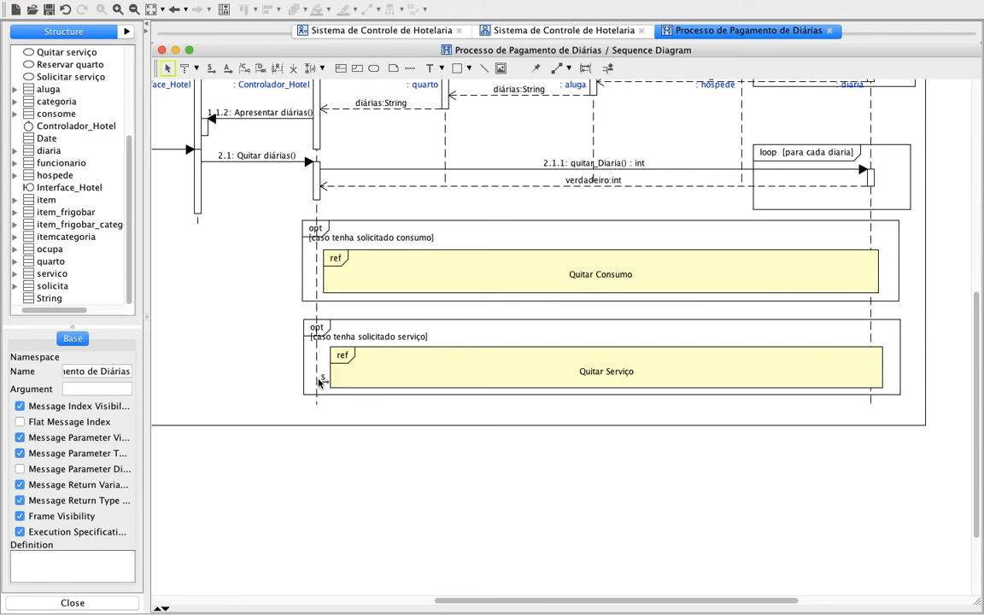
{"action": "scroll", "coordinate": [318, 382], "scroll_direction": "up", "scroll_amount": 5}
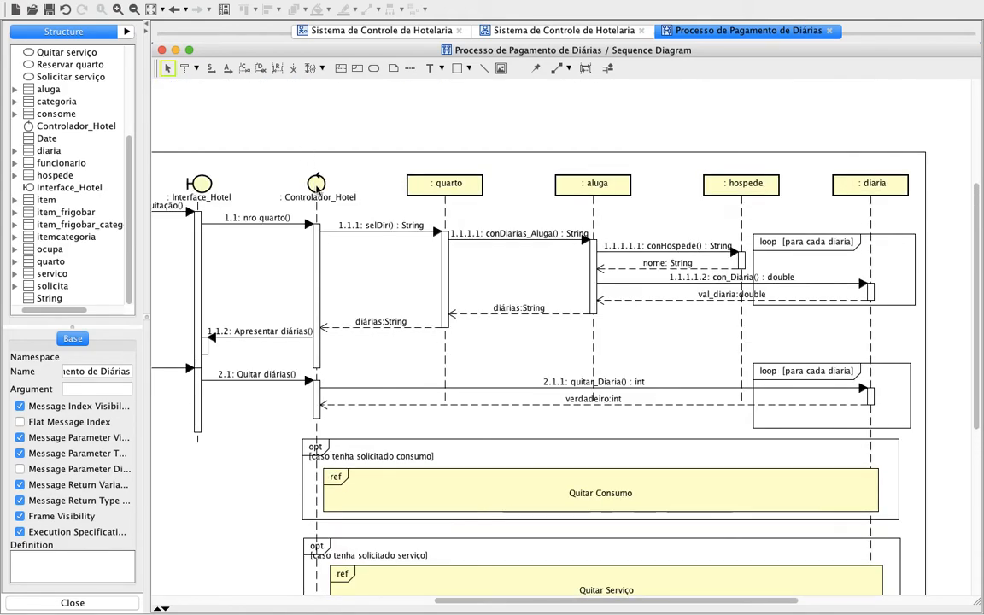
{"action": "scroll", "coordinate": [317, 382], "scroll_direction": "down", "scroll_amount": 5}
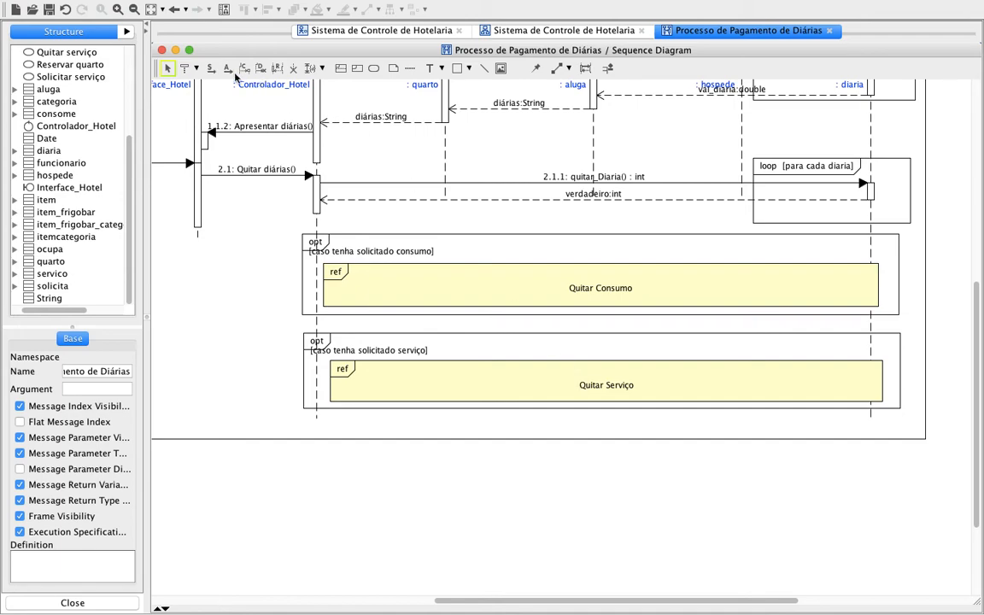
{"action": "scroll", "coordinate": [302, 218], "scroll_direction": "up", "scroll_amount": 5}
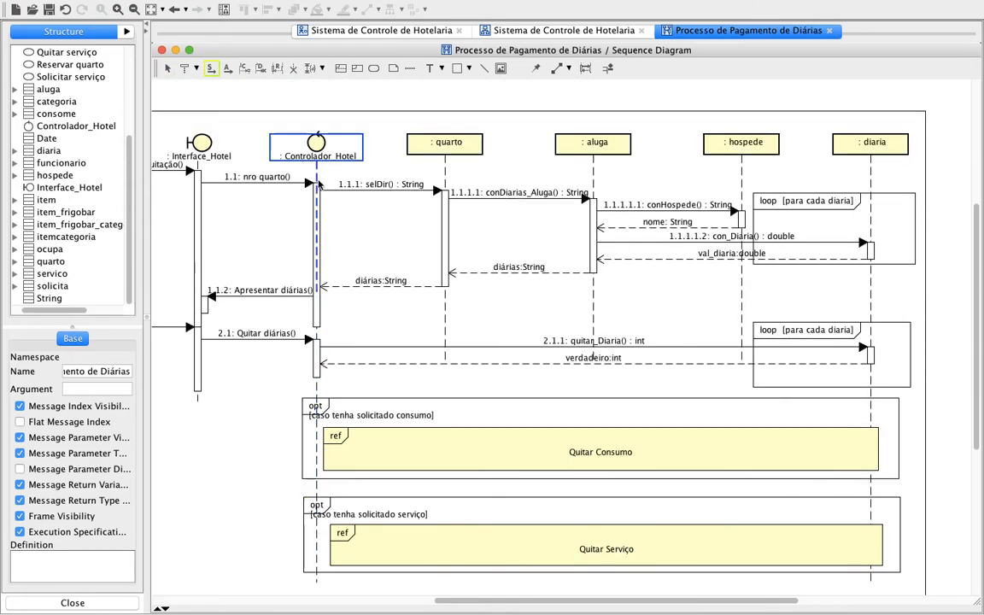
{"action": "scroll", "coordinate": [213, 176], "scroll_direction": "down", "scroll_amount": 8}
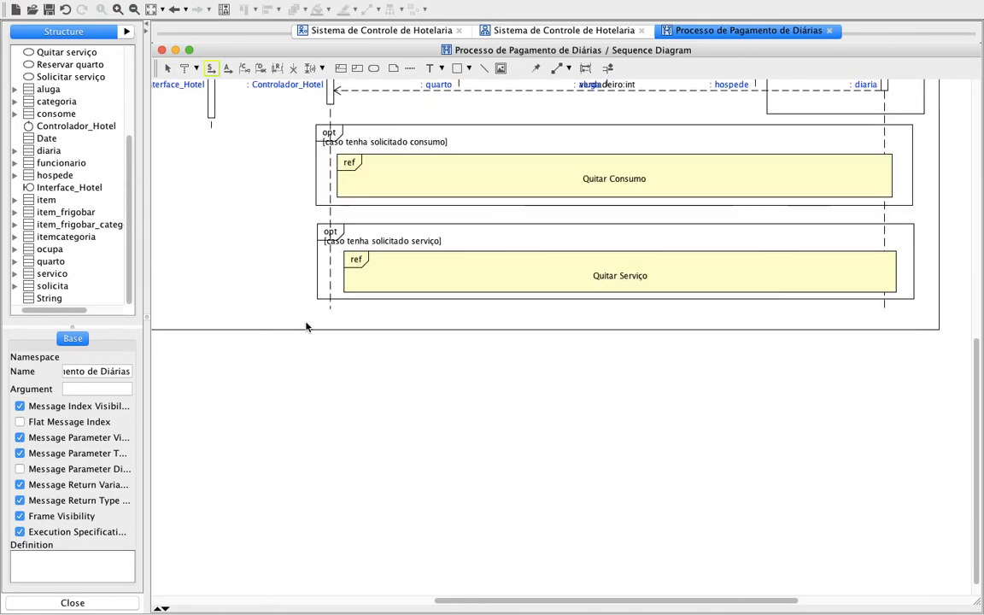
{"action": "left_click_drag", "start_coordinate": [330, 312], "coordinate": [229, 309]}
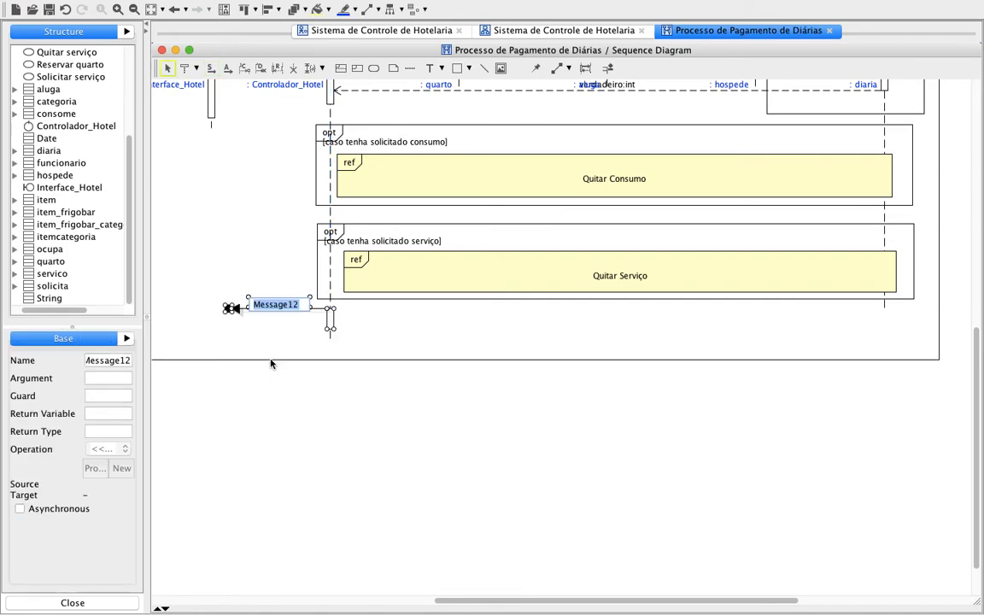
{"action": "key", "text": "ctrl+z"}
Extend the Interface_Hotel lifeline and its execution bar down past the end of the Quitar Serviço fragment
{"action": "left_click", "coordinate": [211, 120]}
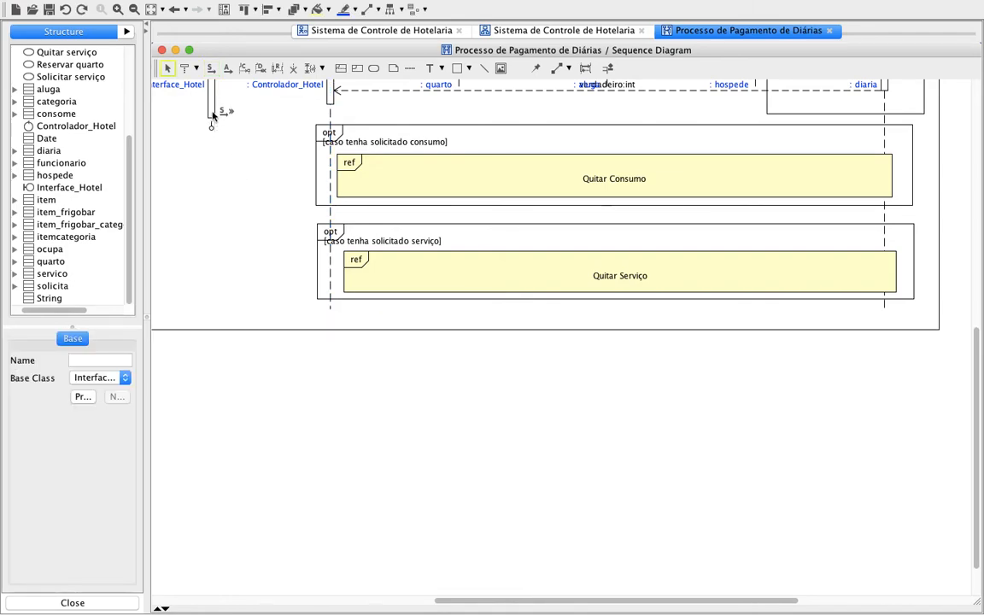
{"action": "left_click_drag", "start_coordinate": [212, 125], "coordinate": [220, 318]}
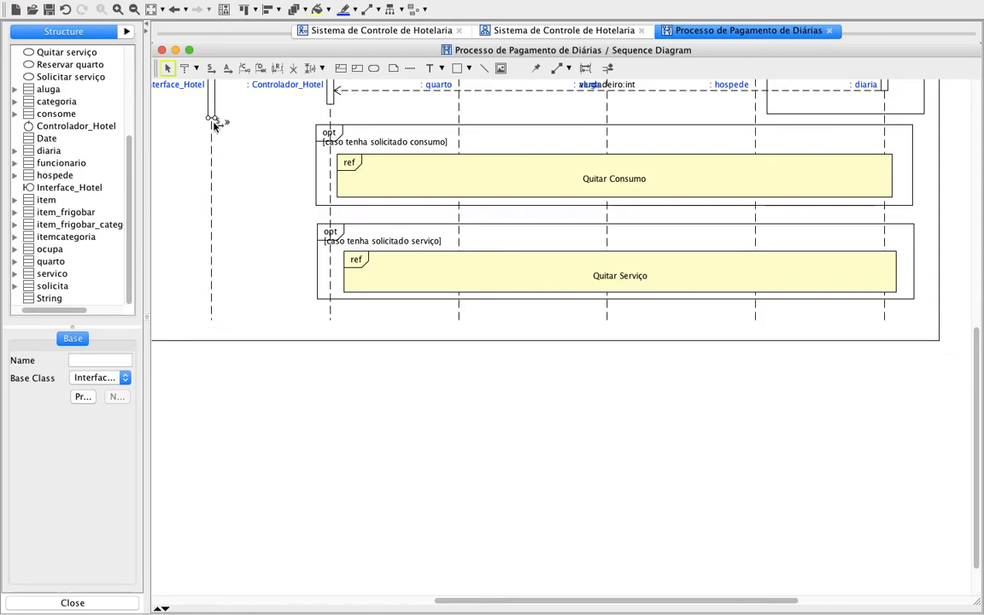
{"action": "left_click_drag", "start_coordinate": [215, 121], "coordinate": [260, 331]}
Stretch Controlador_Hotel's execution bar for Quitar diárias down past the end of the Quitar Serviço fragment
{"action": "left_click", "coordinate": [211, 67]}
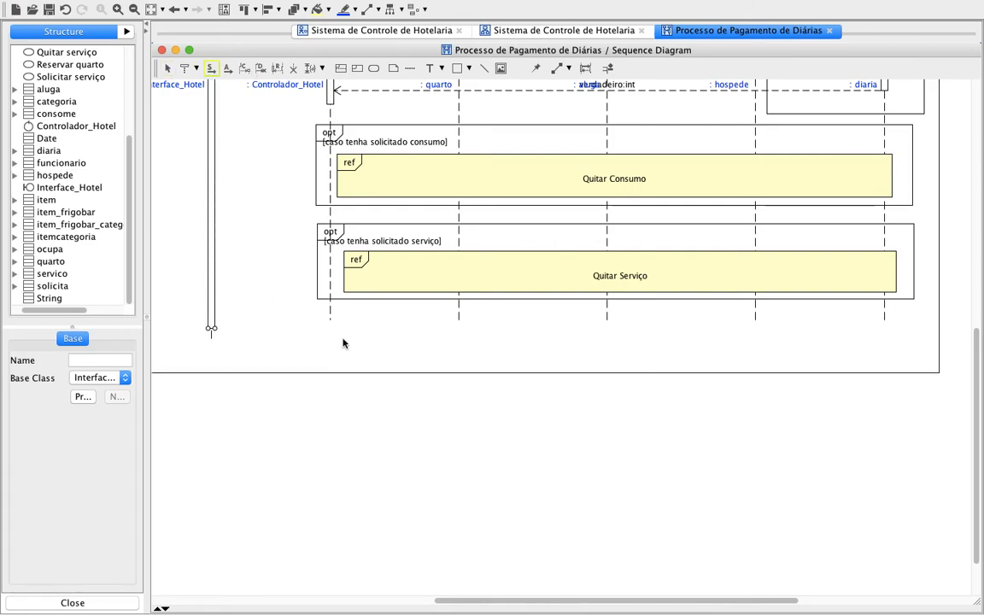
{"action": "scroll", "coordinate": [274, 181], "scroll_direction": "up", "scroll_amount": 3}
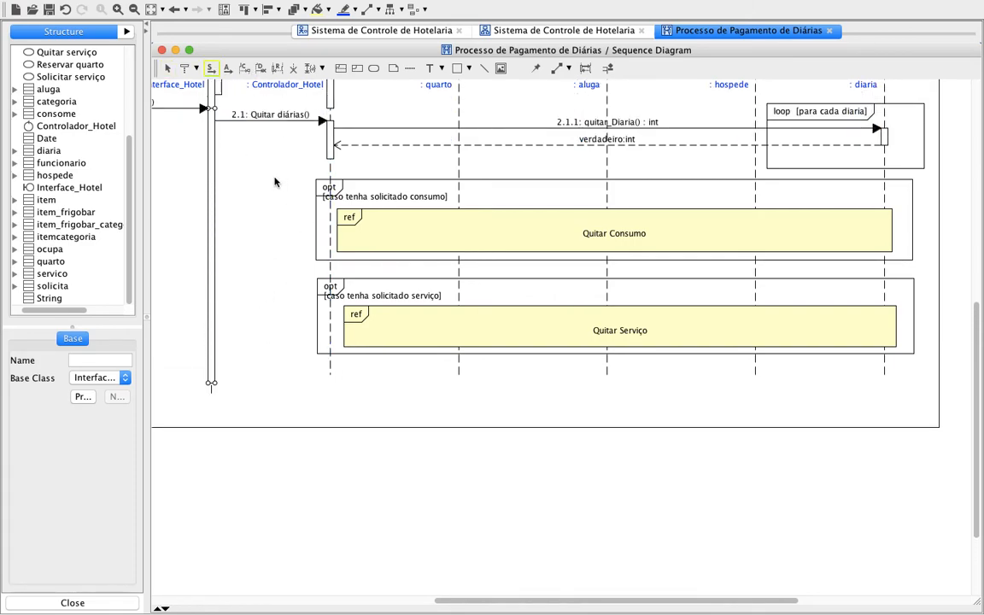
{"action": "left_click", "coordinate": [169, 68]}
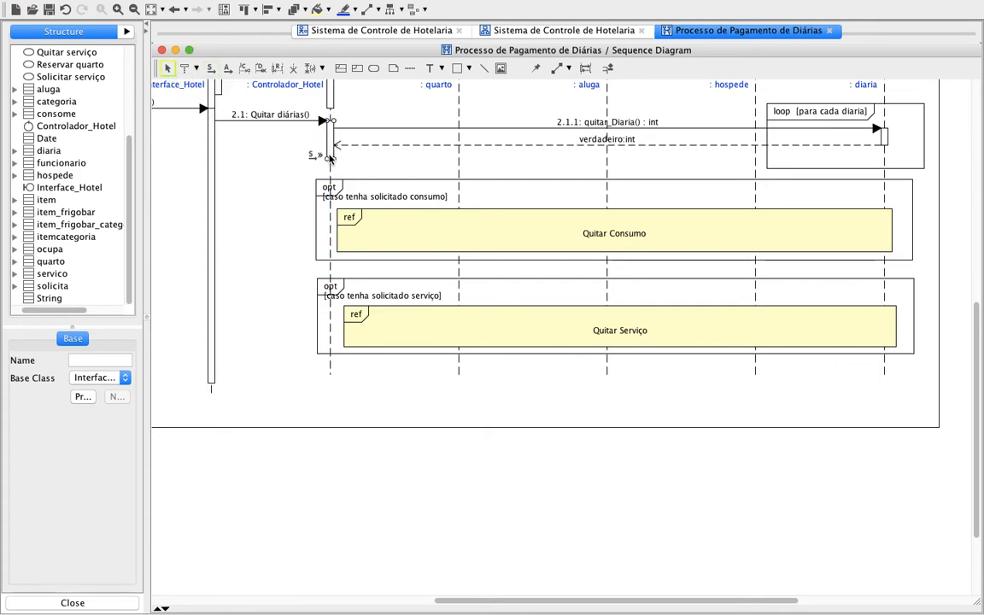
{"action": "left_click_drag", "start_coordinate": [330, 158], "coordinate": [369, 378]}
{"action": "left_click", "coordinate": [292, 359]}
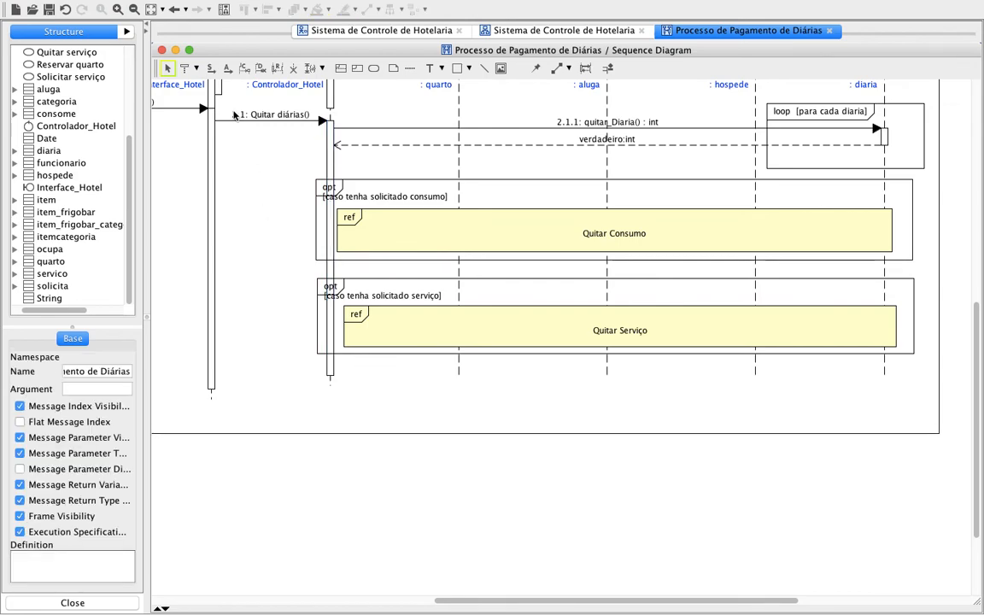
Add a synchronous message from Controlador_Hotel back to Interface_Hotel below the Quitar Serviço fragment, named "Diárias foram quitadas com sucesso"
{"action": "left_click", "coordinate": [211, 68]}
{"action": "left_click_drag", "start_coordinate": [291, 377], "coordinate": [215, 371]}
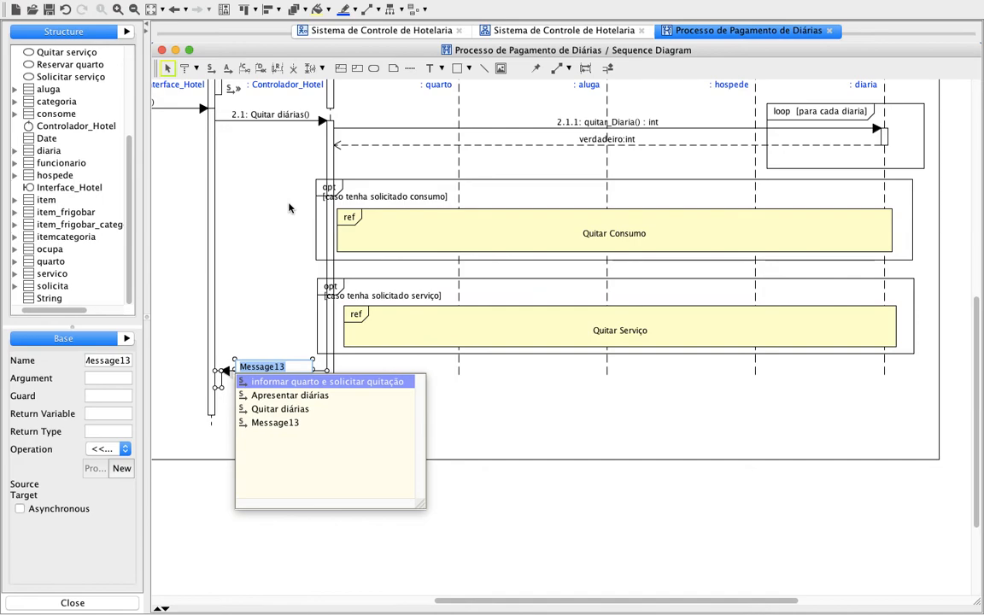
{"action": "type", "text": "Di"}
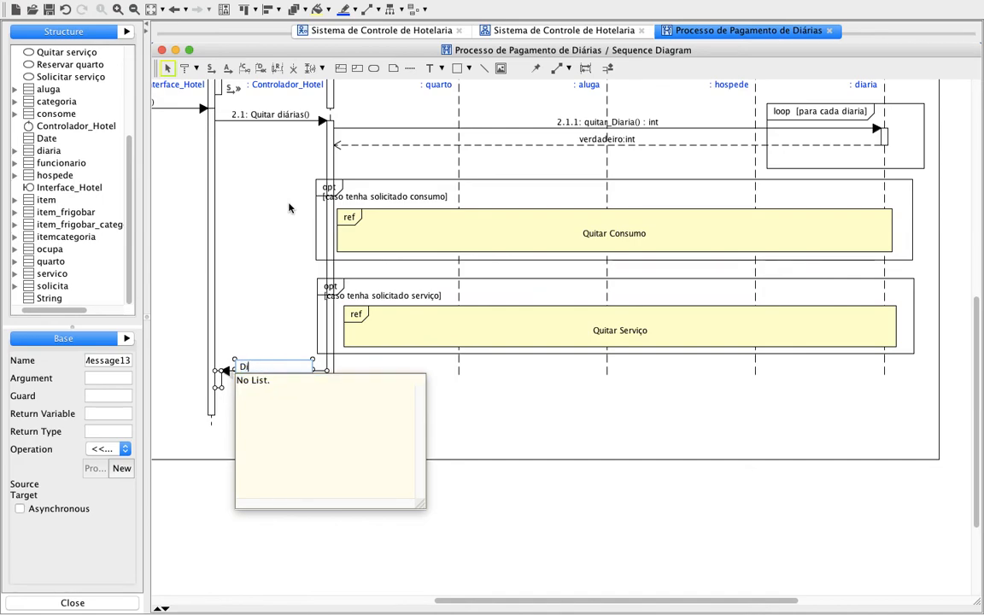
{"action": "type", "text": "arias foram quitadas com sucesso"}
{"action": "key", "text": "Return"}
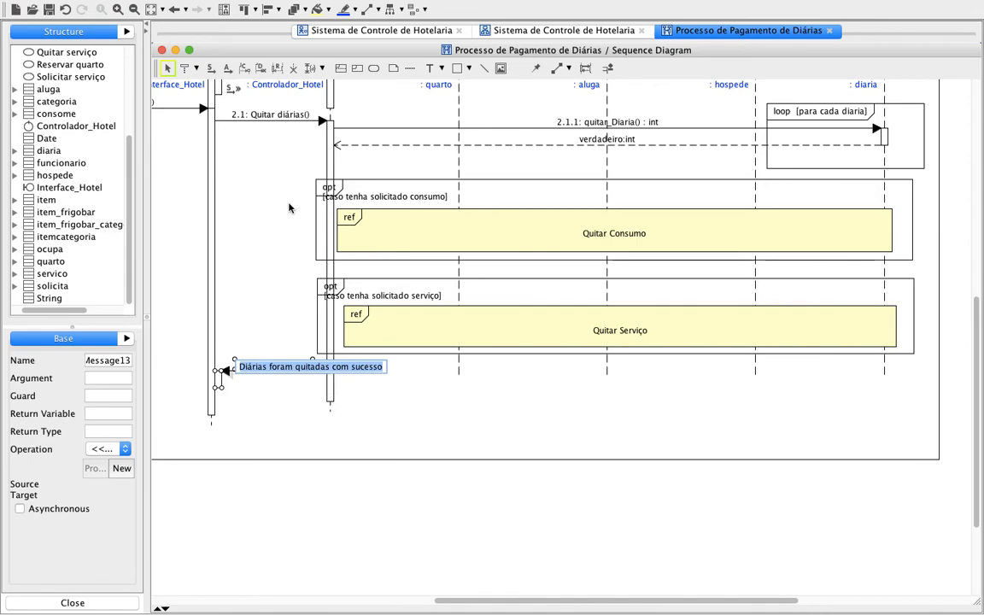
{"action": "left_click", "coordinate": [455, 425]}
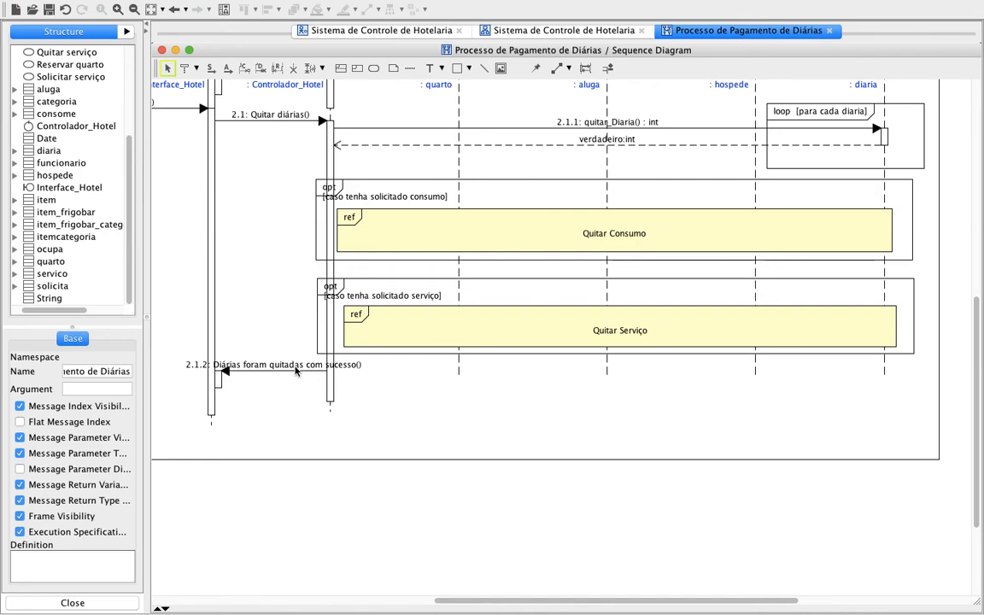
Compare the sequence diagram's message flow with the written Processo de Pagamento de Diárias requirements in the text document
{"action": "scroll", "coordinate": [295, 370], "scroll_direction": "up", "scroll_amount": 5}
{"action": "scroll", "coordinate": [295, 370], "scroll_direction": "left", "scroll_amount": 2}
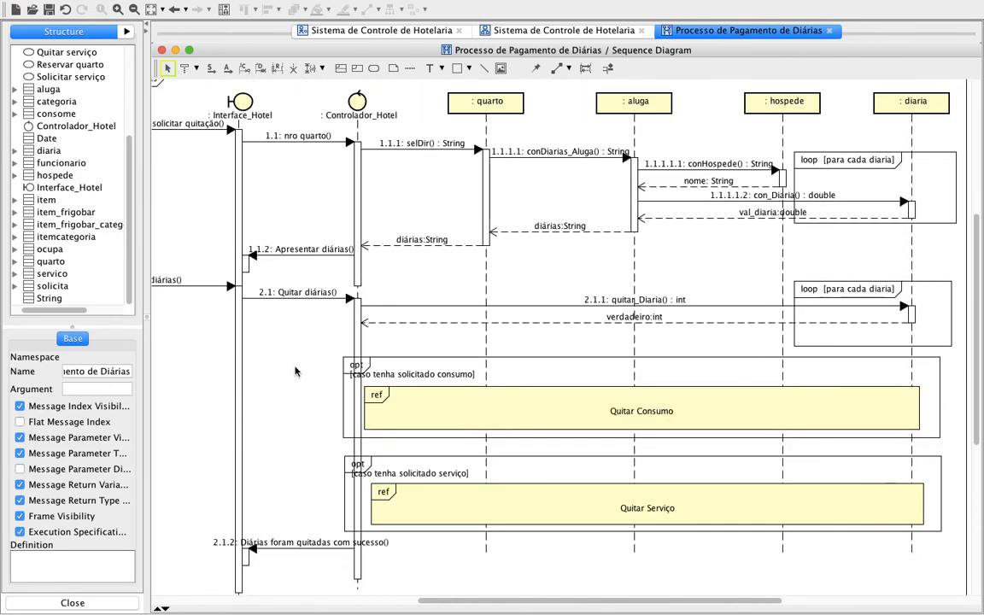
{"action": "scroll", "coordinate": [295, 370], "scroll_direction": "left", "scroll_amount": 10}
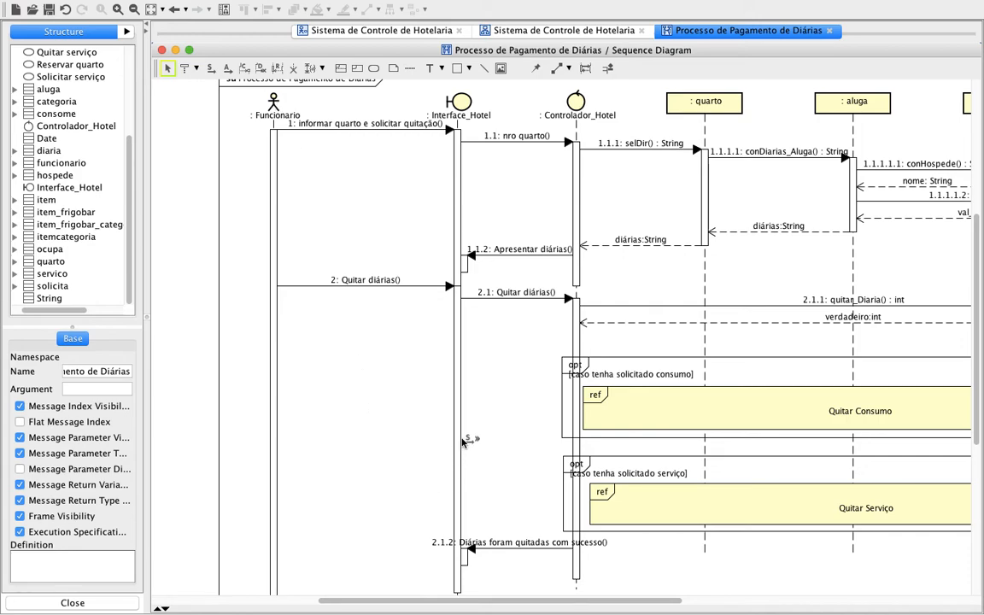
{"action": "scroll", "coordinate": [466, 440], "scroll_direction": "right", "scroll_amount": 3}
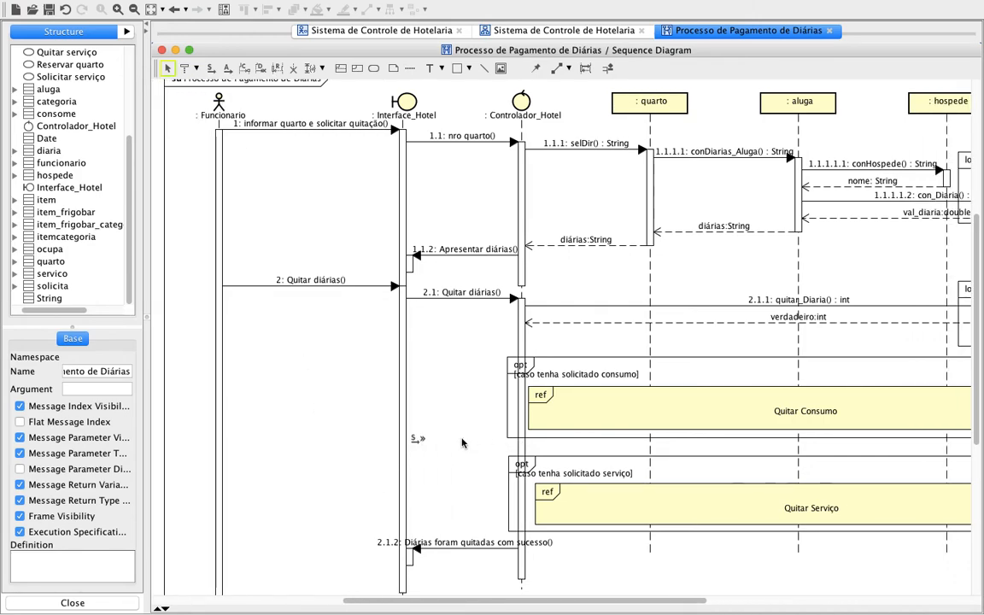
{"action": "key", "text": "ctrl+Left"}
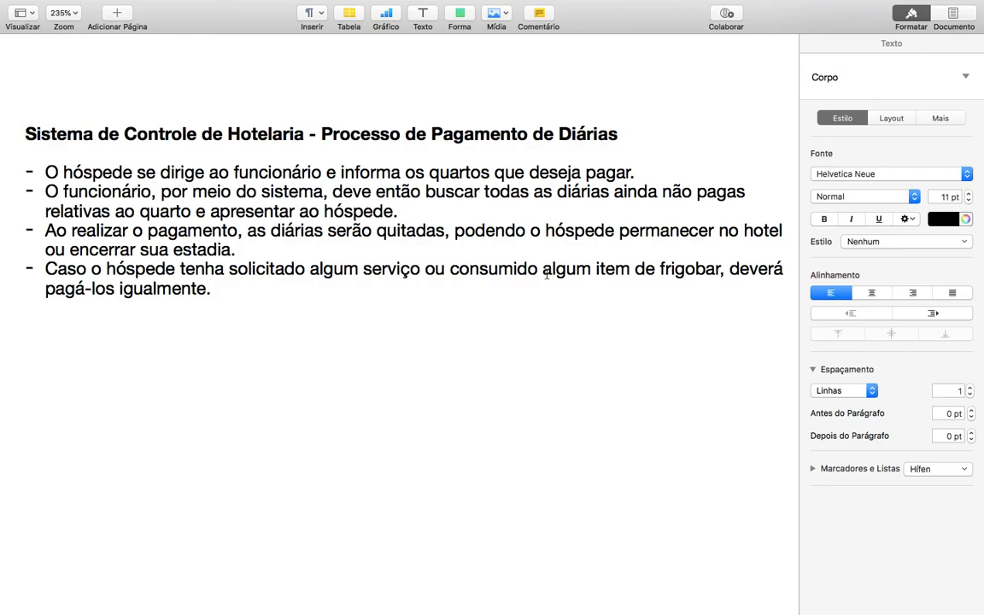
{"action": "key", "text": "ctrl+Right"}
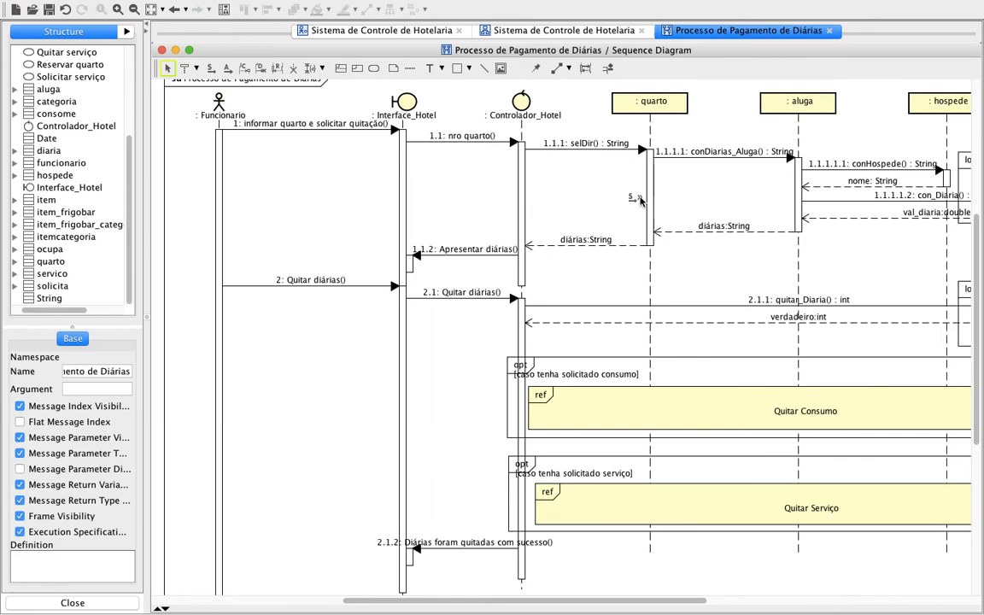
Review the sequence diagram's messages, loops and opt fragments from Funcionario to diaria, checking the Quitar Consumo and Quitar Serviço references against the use case diagram
{"action": "scroll", "coordinate": [653, 198], "scroll_direction": "right", "scroll_amount": 5}
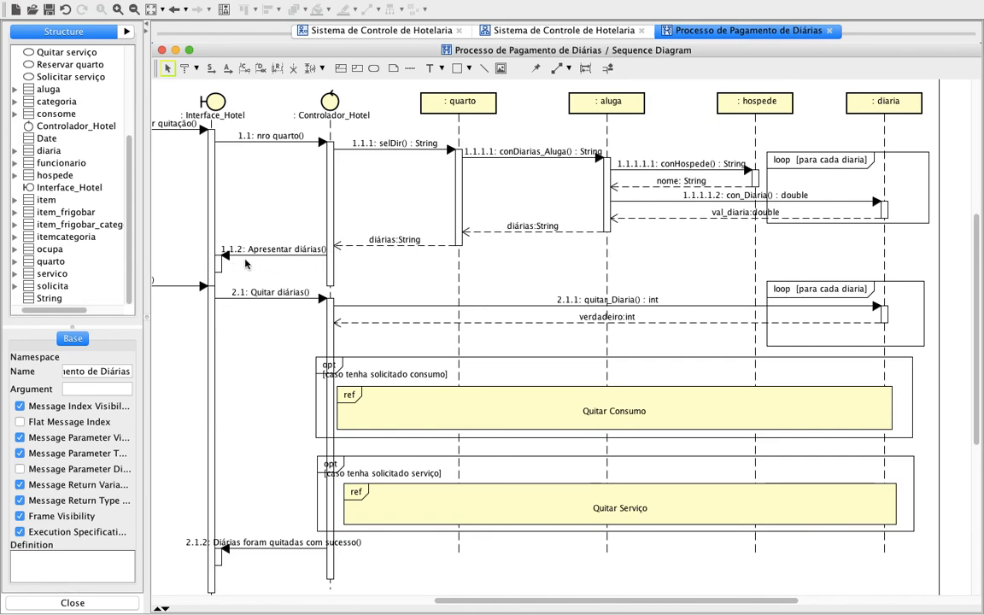
{"action": "scroll", "coordinate": [245, 264], "scroll_direction": "left", "scroll_amount": 5}
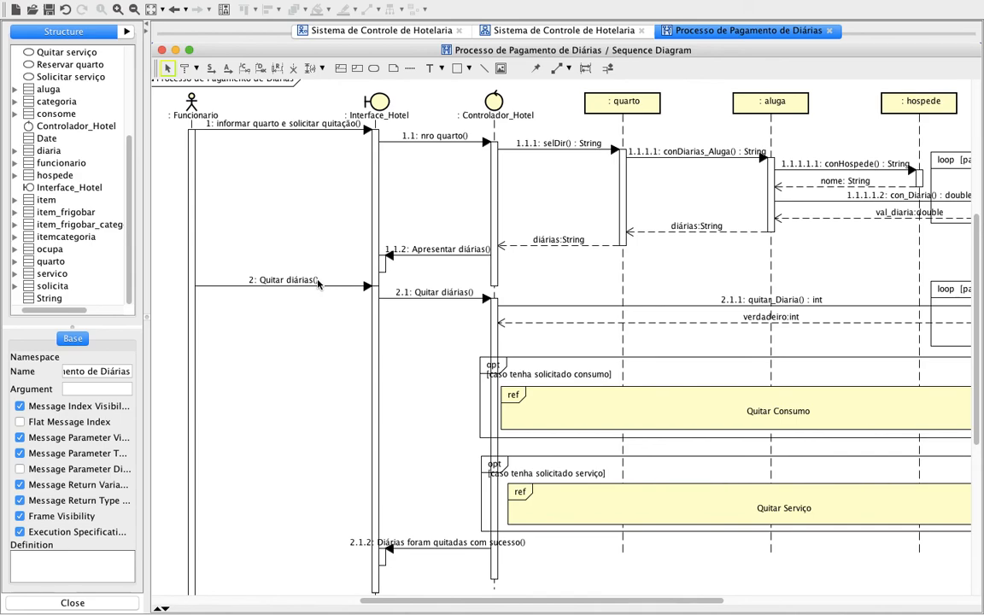
{"action": "scroll", "coordinate": [318, 284], "scroll_direction": "right", "scroll_amount": 5}
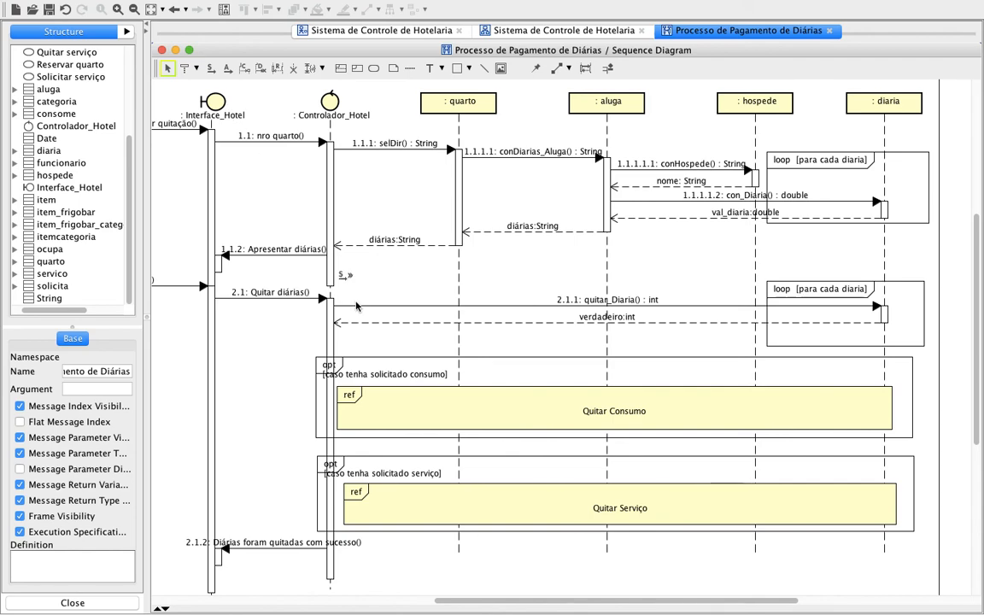
{"action": "scroll", "coordinate": [363, 319], "scroll_direction": "right", "scroll_amount": 2}
{"action": "scroll", "coordinate": [364, 318], "scroll_direction": "down", "scroll_amount": 1}
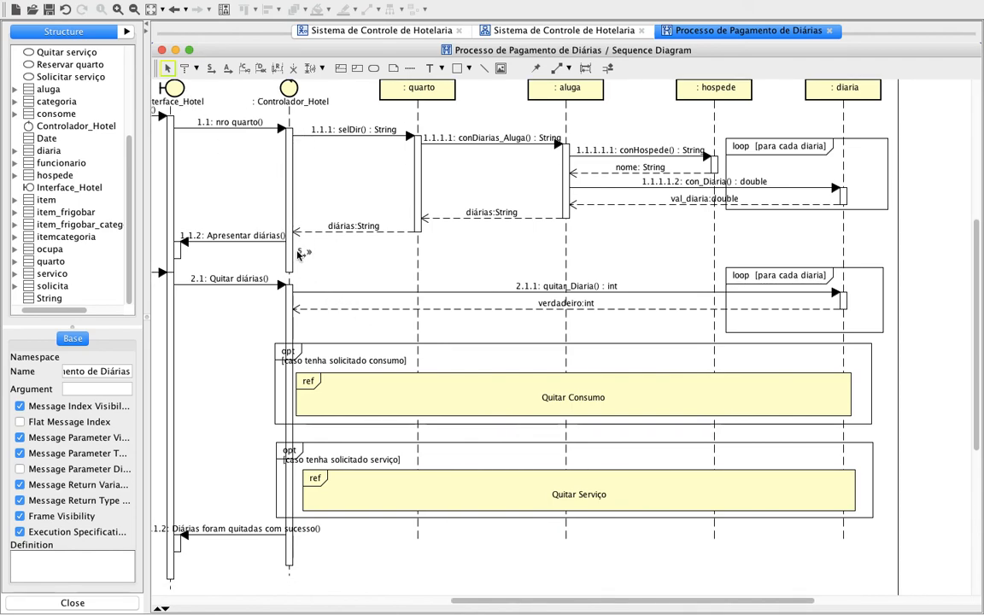
{"action": "scroll", "coordinate": [293, 261], "scroll_direction": "up", "scroll_amount": 2}
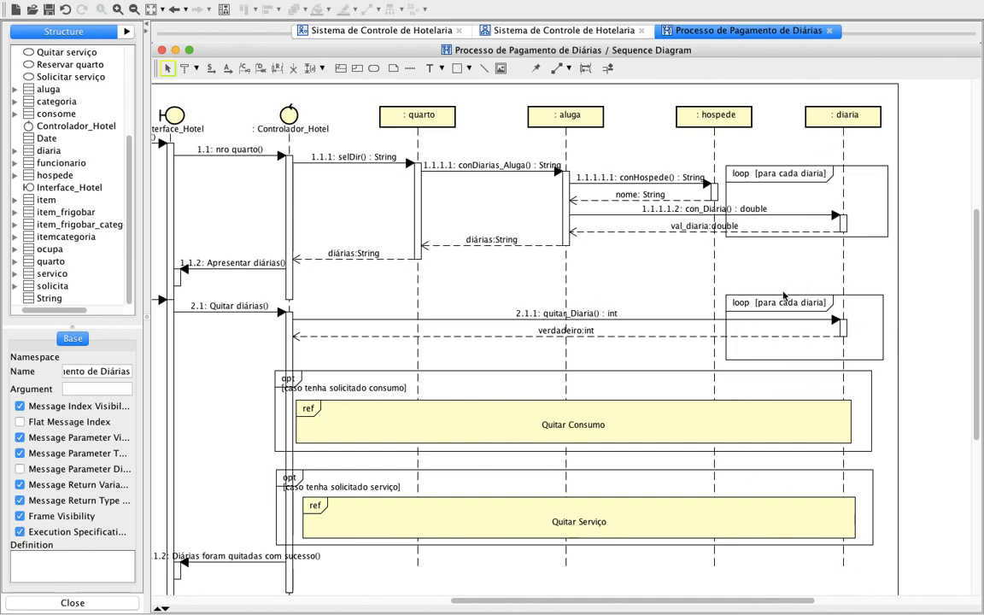
{"action": "scroll", "coordinate": [289, 345], "scroll_direction": "down", "scroll_amount": 3}
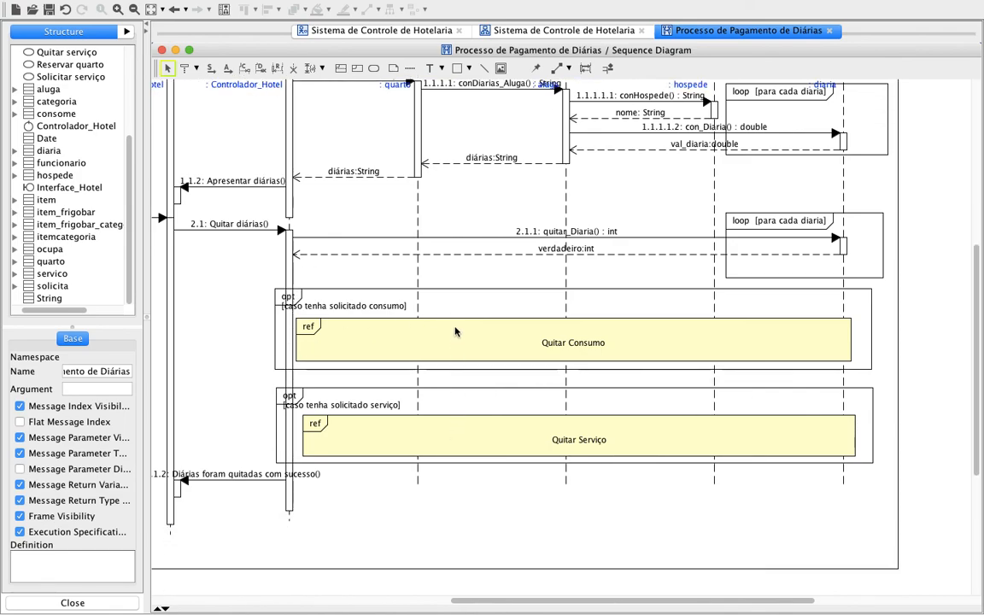
{"action": "left_click", "coordinate": [367, 31]}
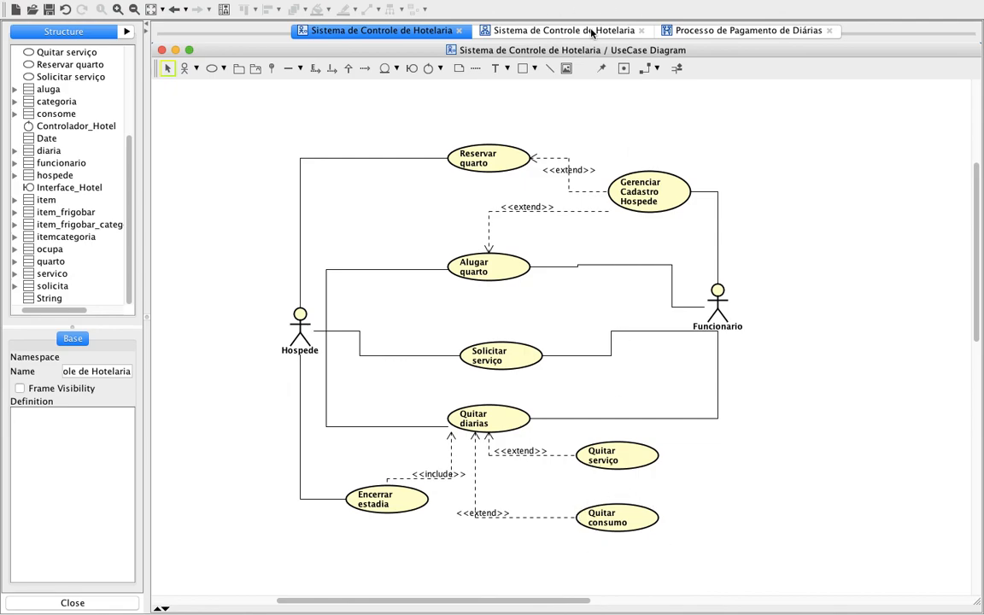
{"action": "left_click", "coordinate": [731, 32]}
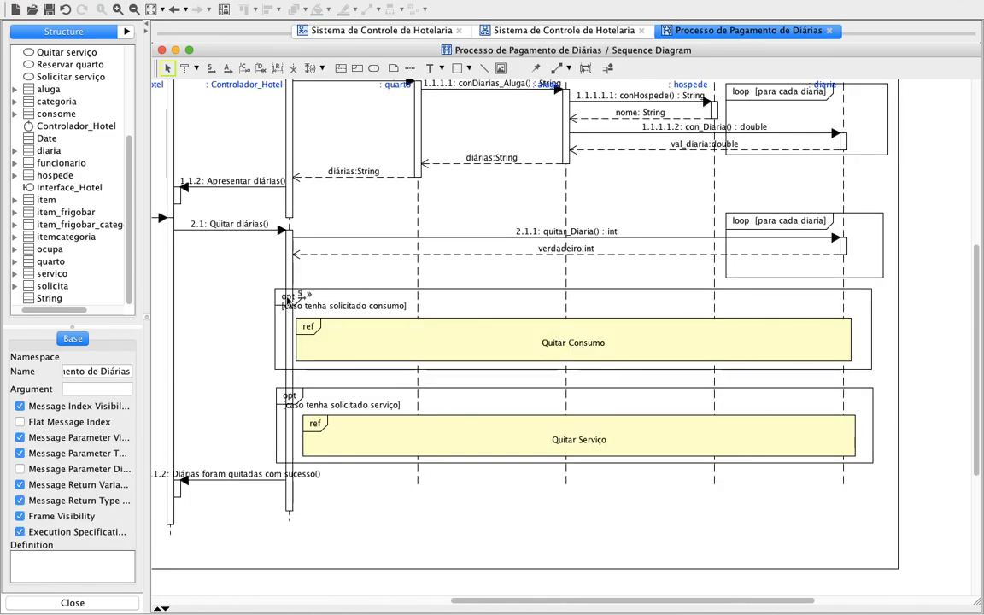
{"action": "scroll", "coordinate": [278, 160], "scroll_direction": "up", "scroll_amount": 4}
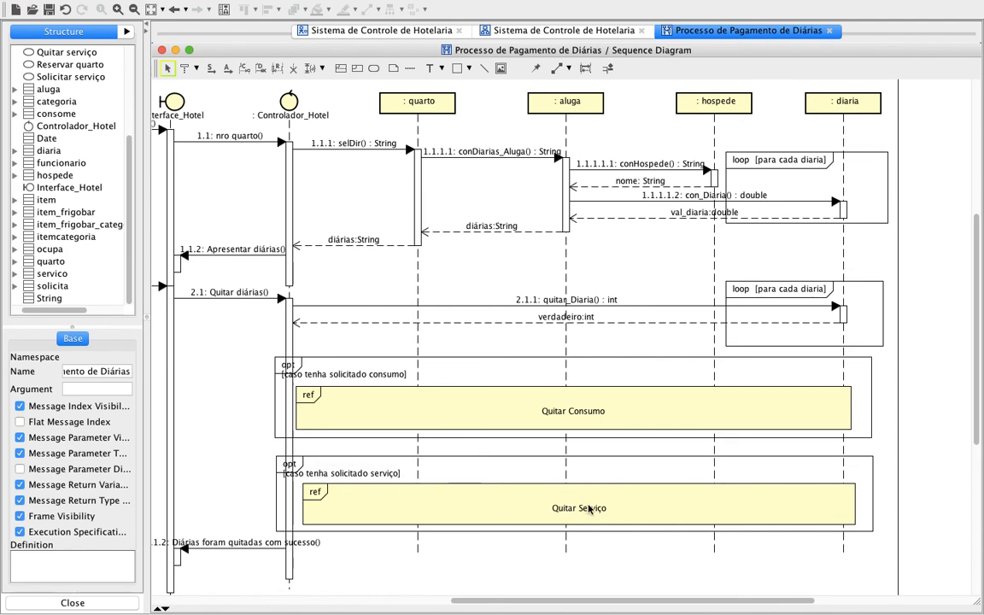
{"action": "scroll", "coordinate": [589, 510], "scroll_direction": "left", "scroll_amount": 3}
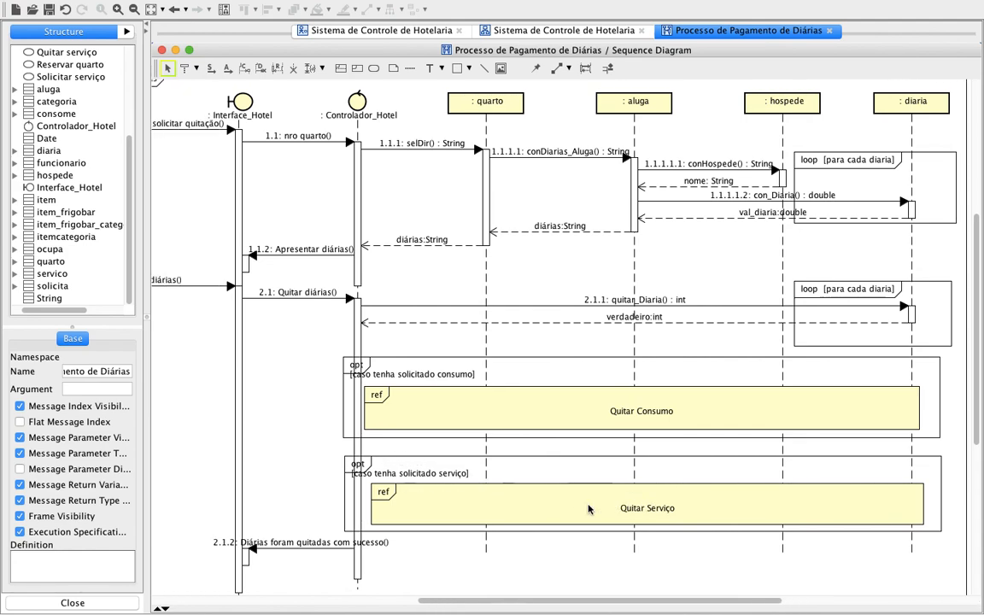